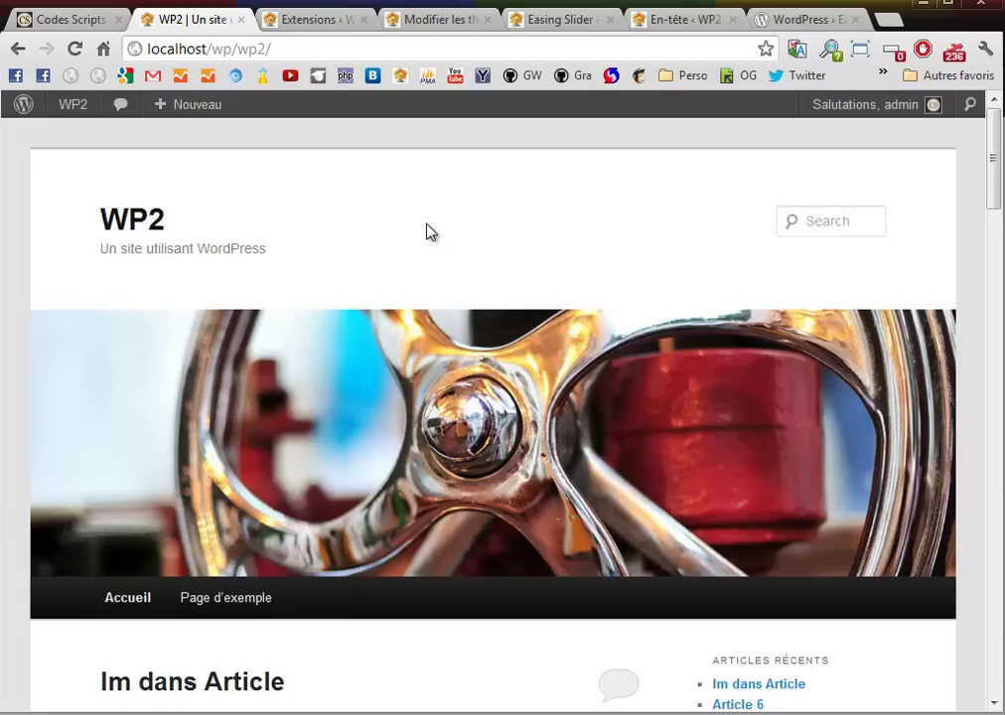
Open the WP2 site's media library and look through its uploaded images.
click(303, 20)
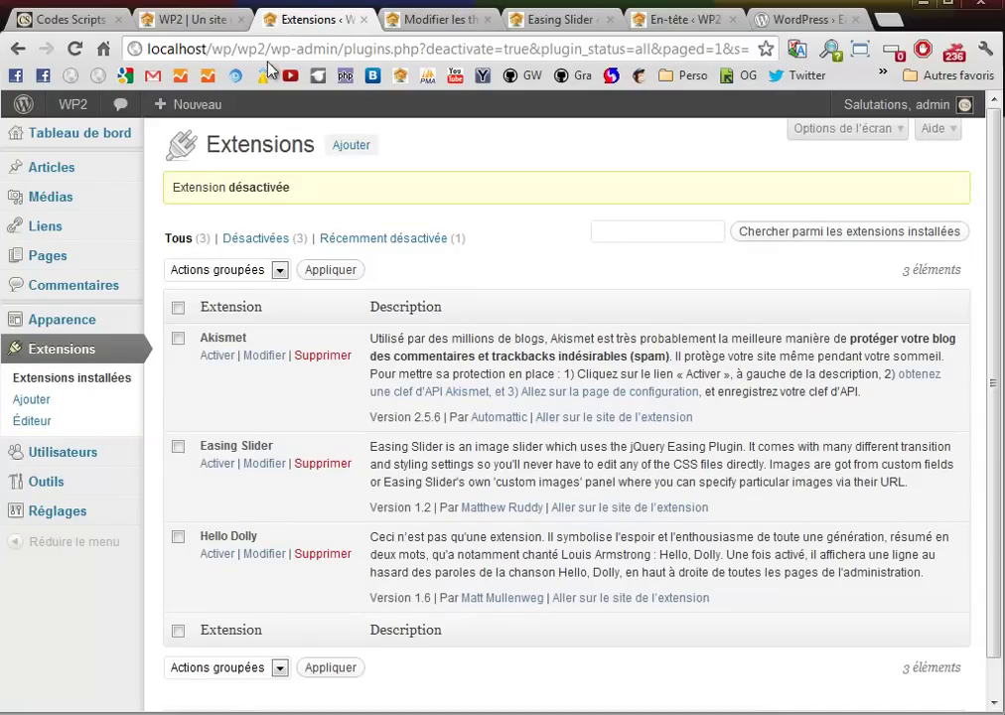
mouse_move(59, 210)
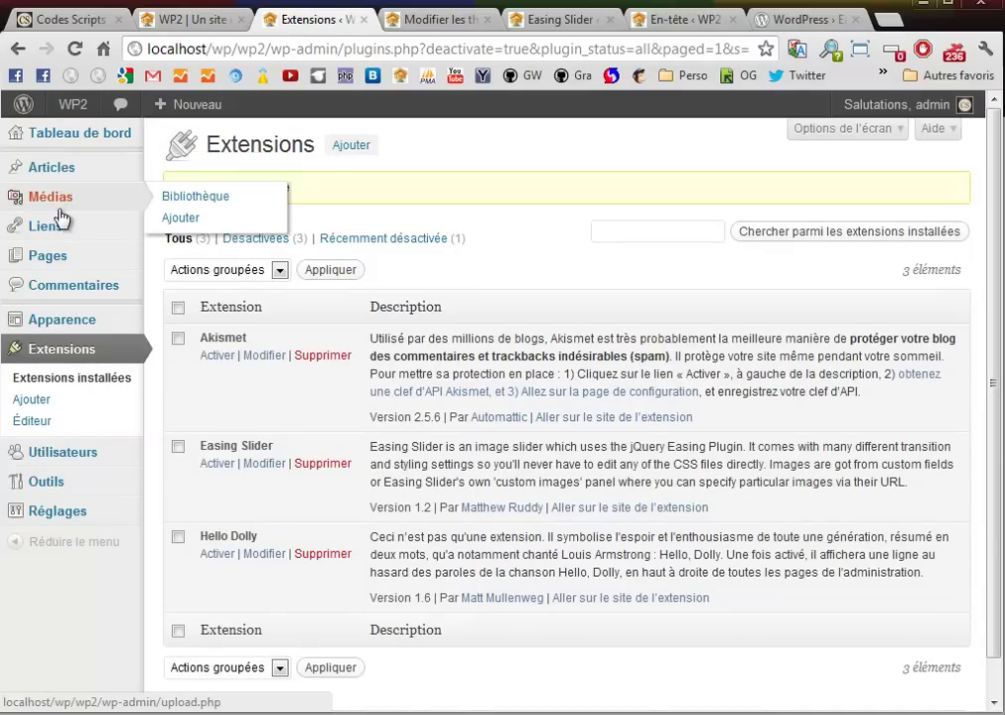
mouse_move(66, 173)
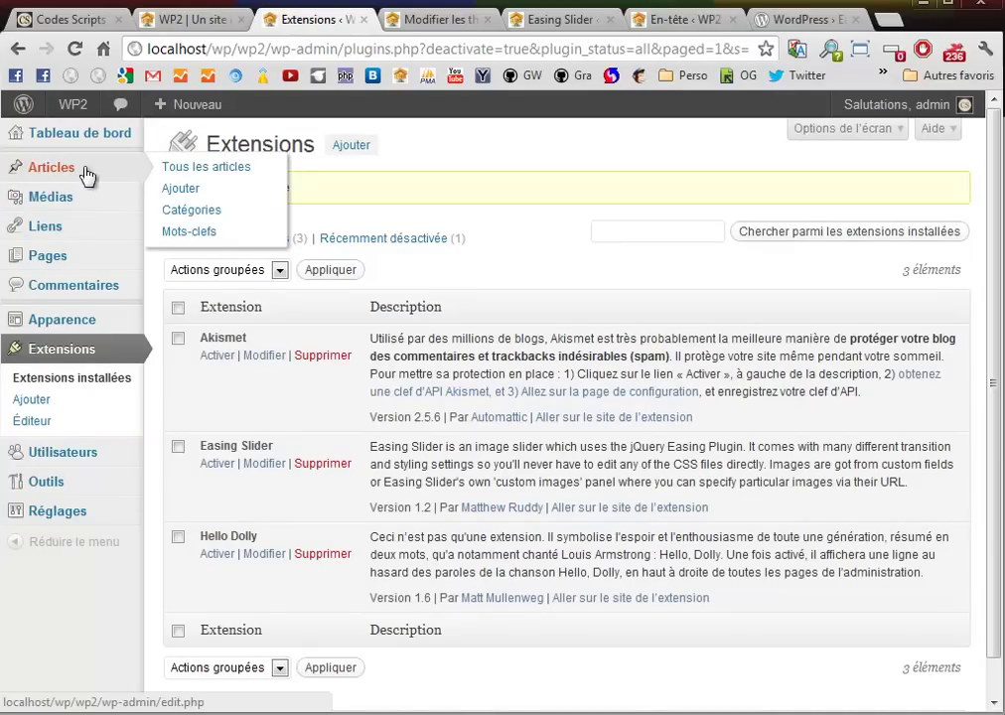
mouse_move(112, 206)
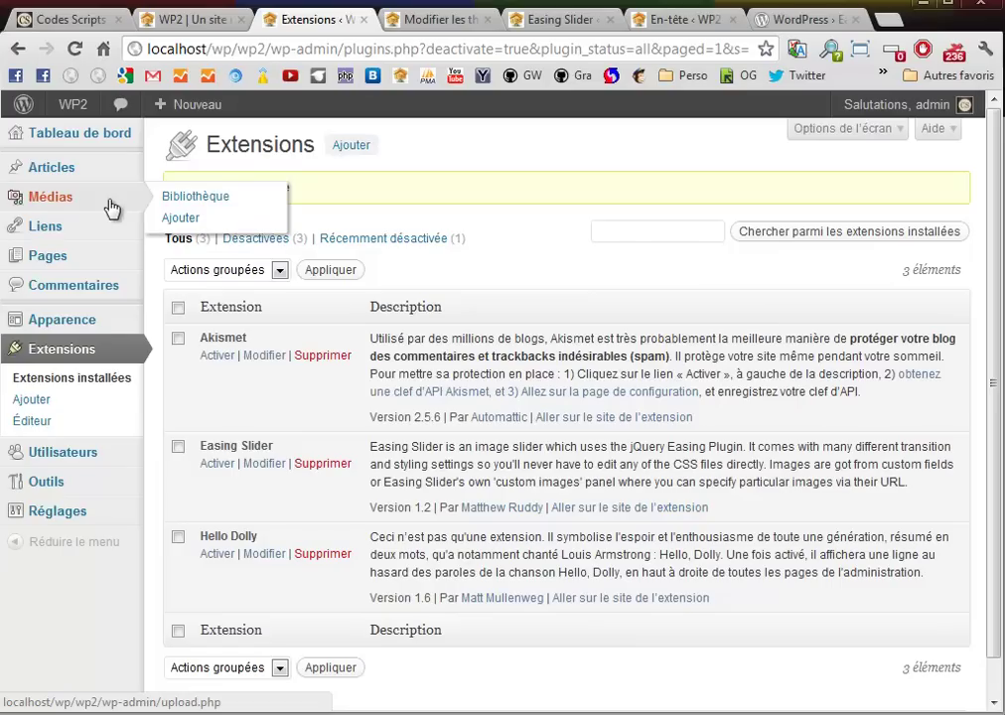
click(193, 198)
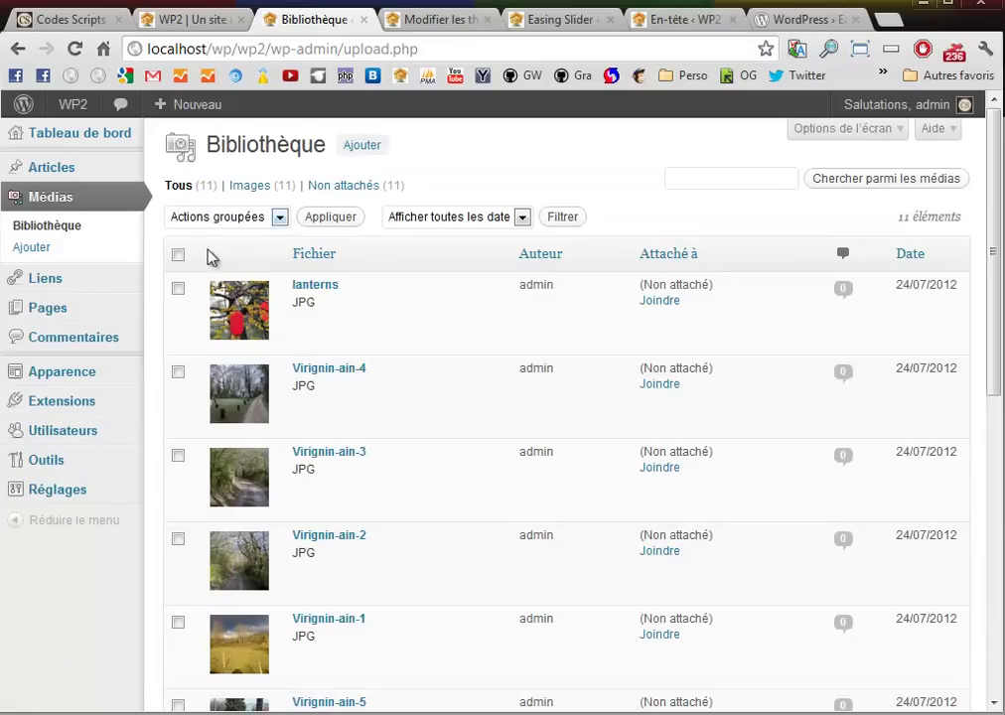
scroll(233, 387, down, 5)
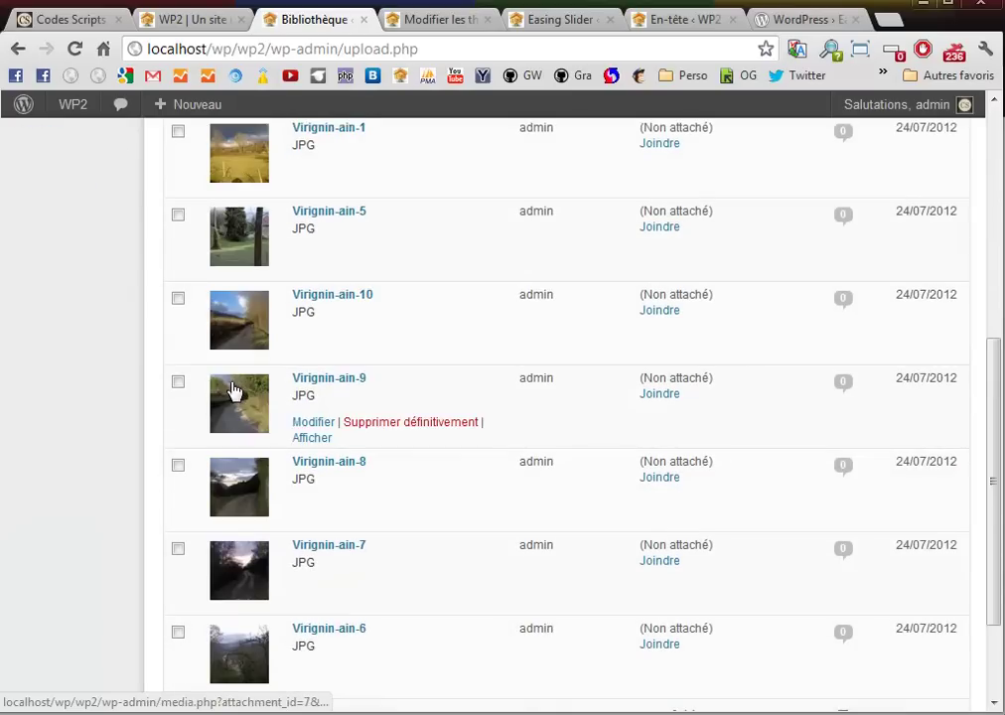
scroll(232, 390, down, 2)
scroll(232, 392, up, 6)
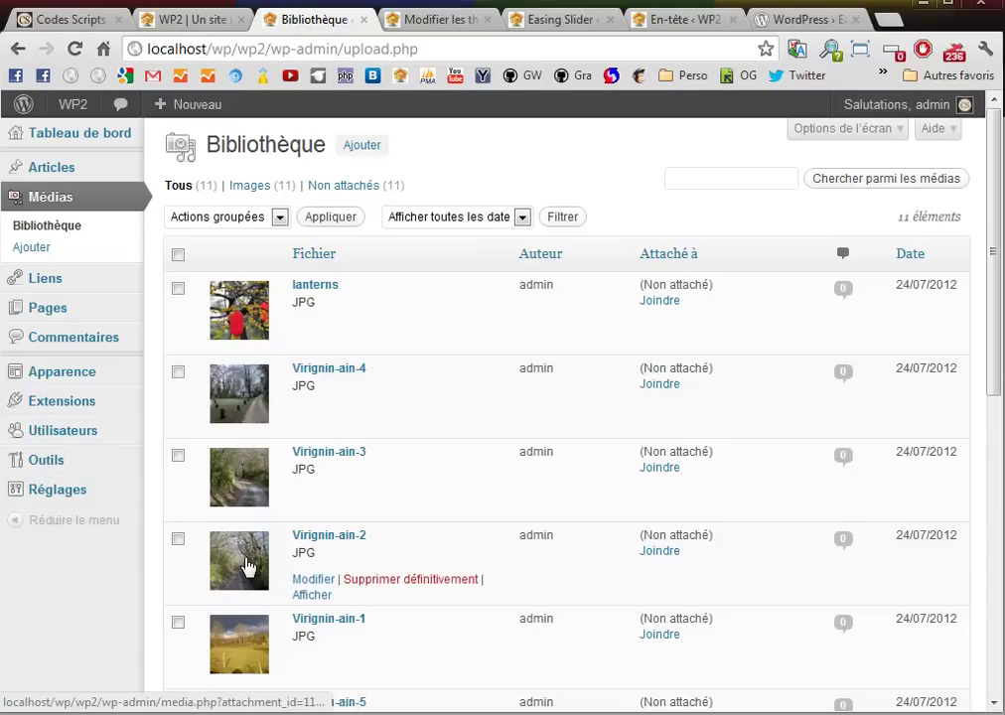
scroll(243, 566, down, 4)
scroll(238, 617, up, 4)
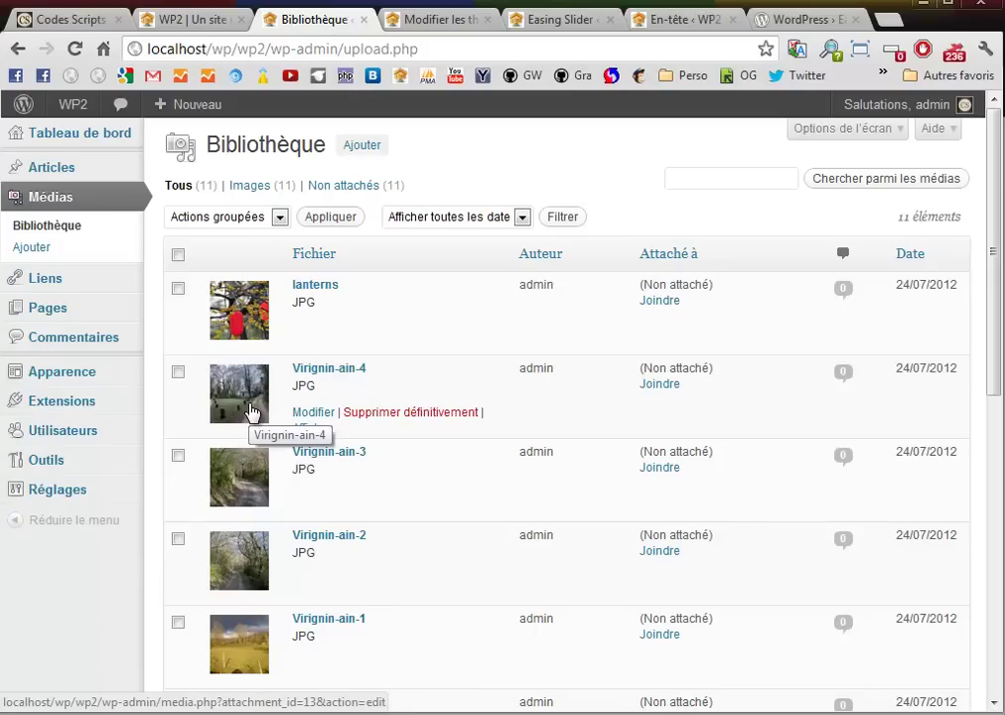
mouse_move(60, 142)
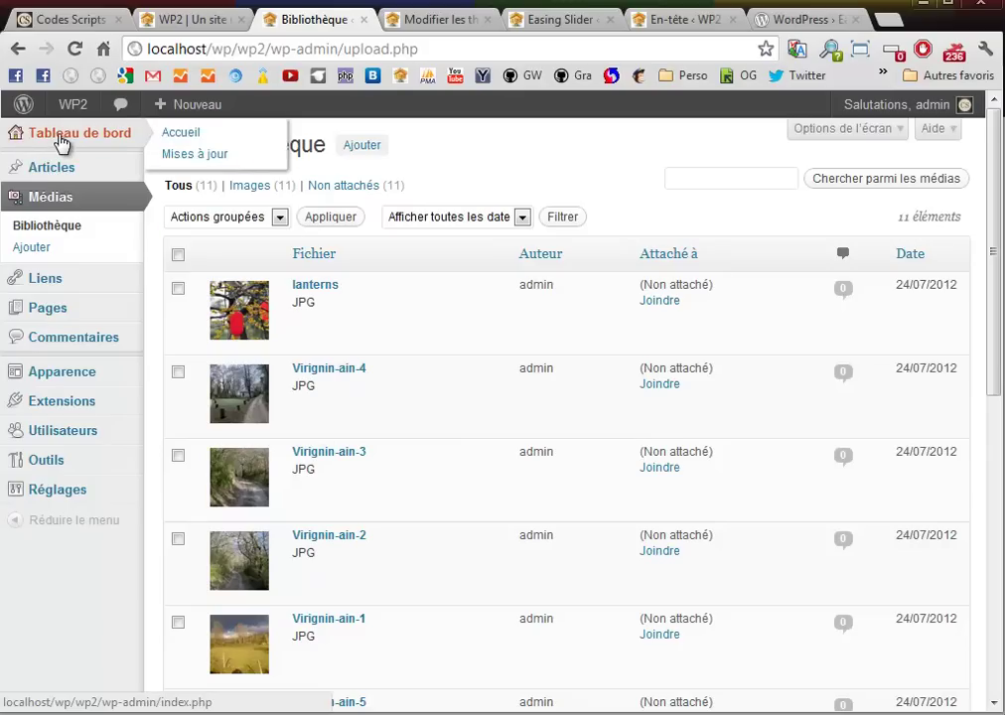
mouse_move(75, 105)
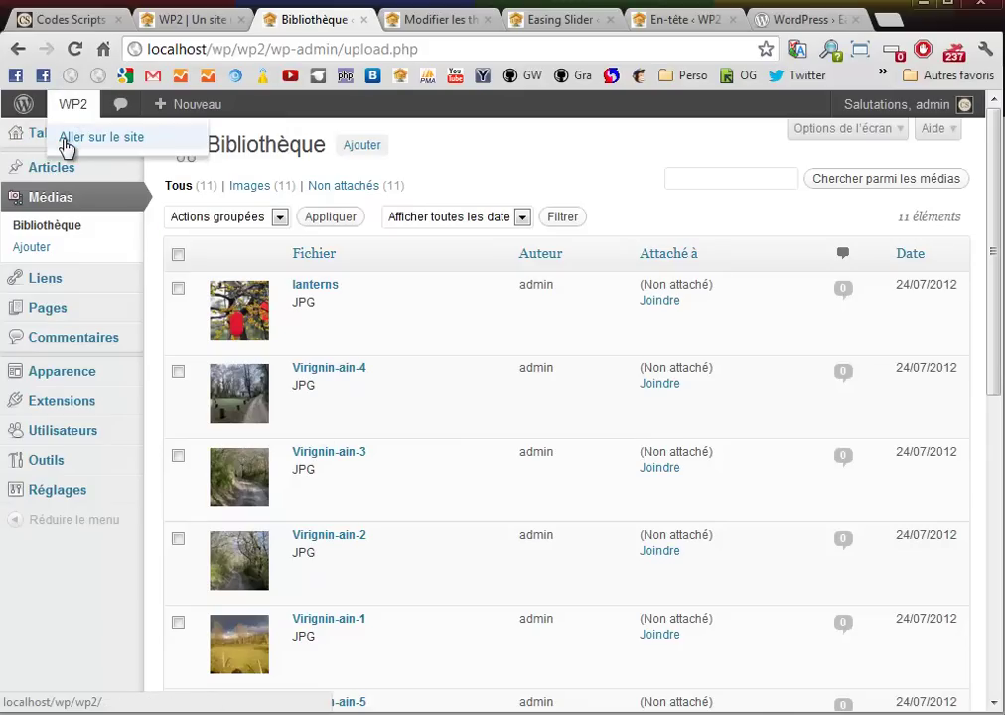
click(66, 147)
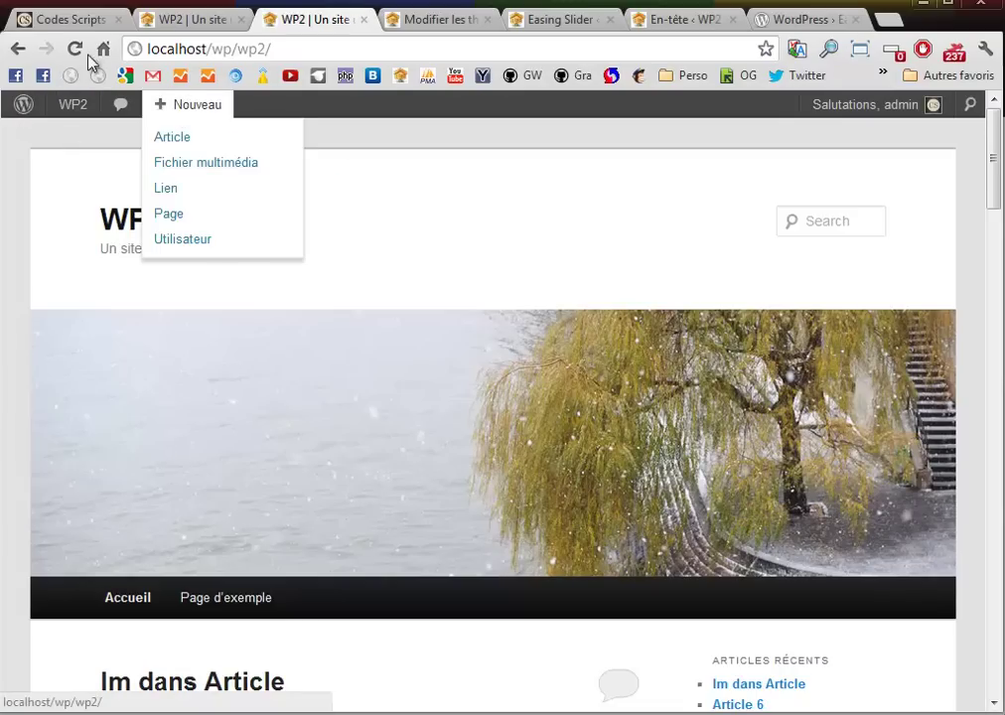
click(17, 50)
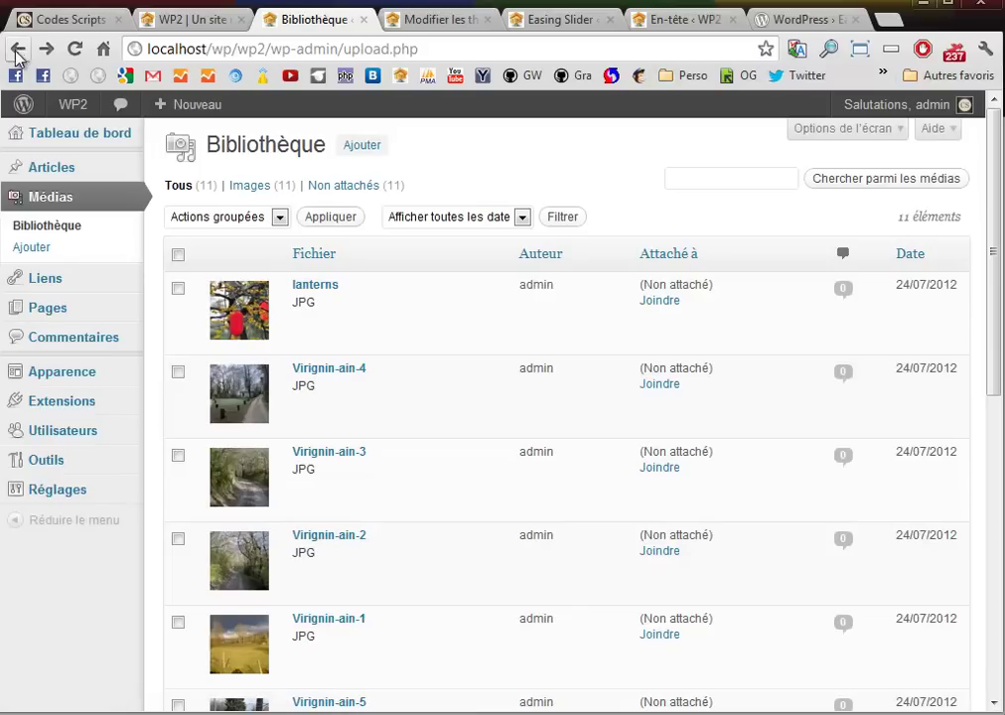
Open the page for adding new plugins in the WP2 site's administration, ready for a plugin search.
mouse_move(74, 409)
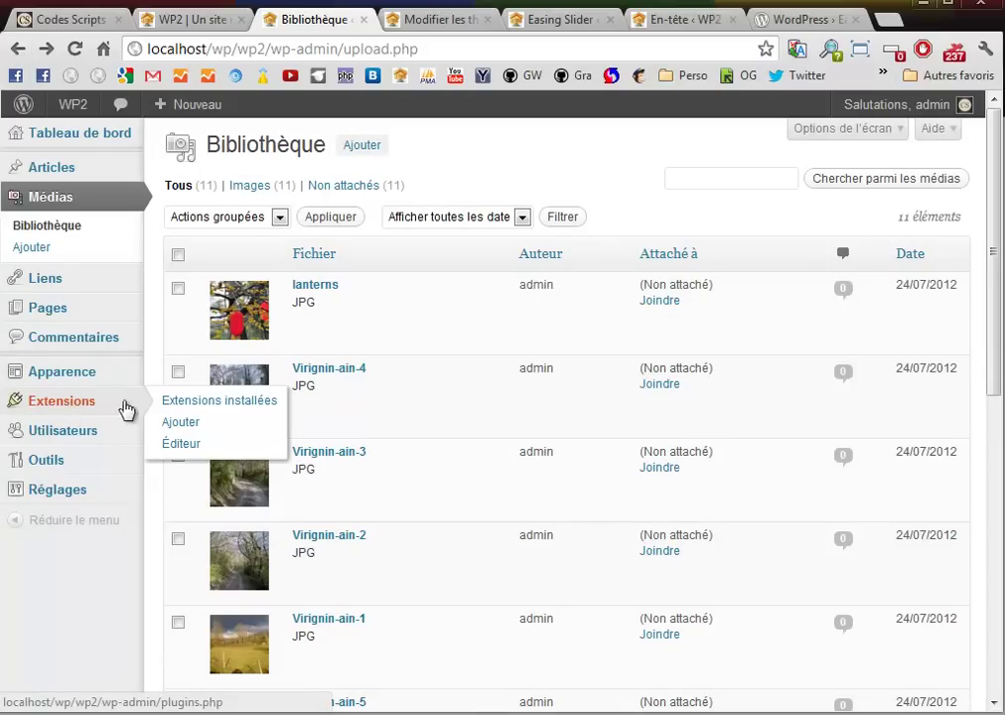
click(185, 424)
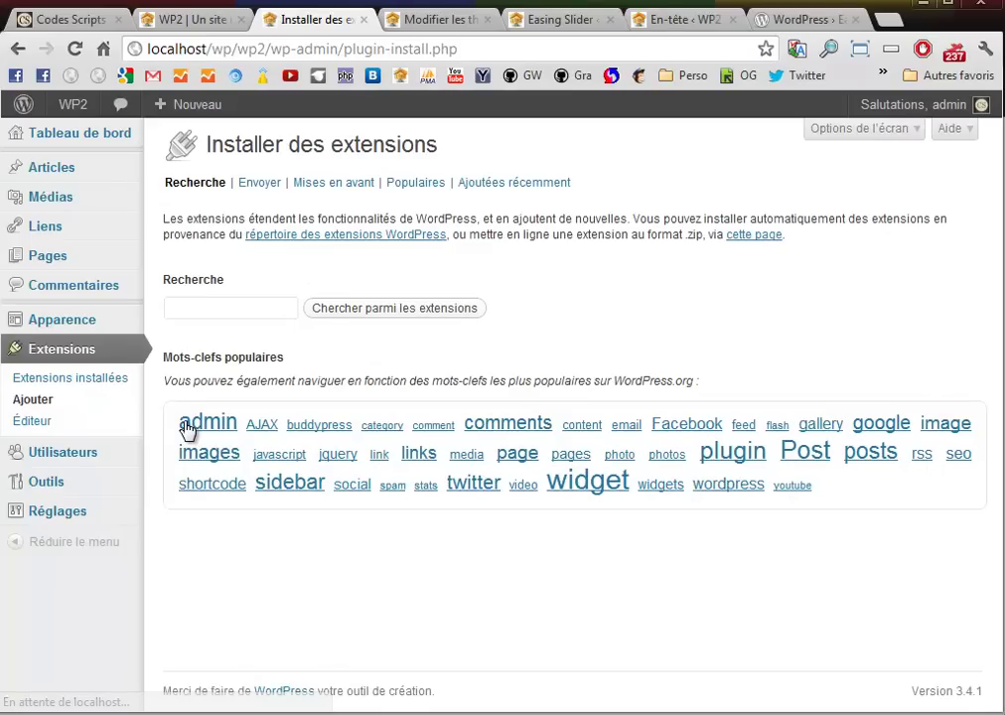
click(201, 307)
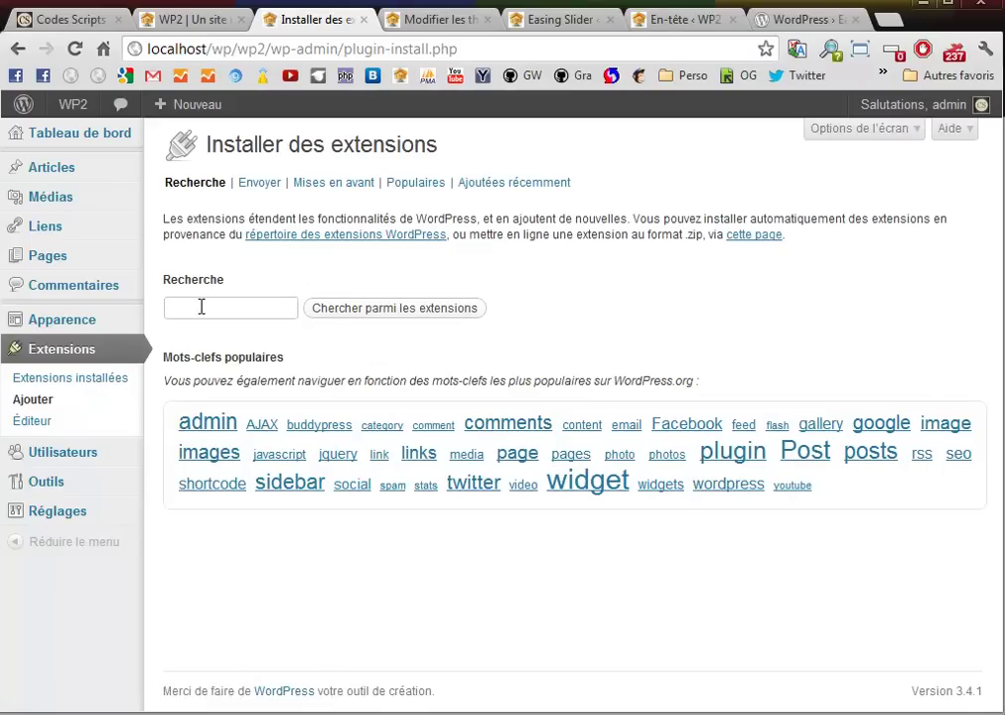
Examine the Easing Slider installation page on WordPress.org for the post shortcode and the PHP function for template files.
click(795, 20)
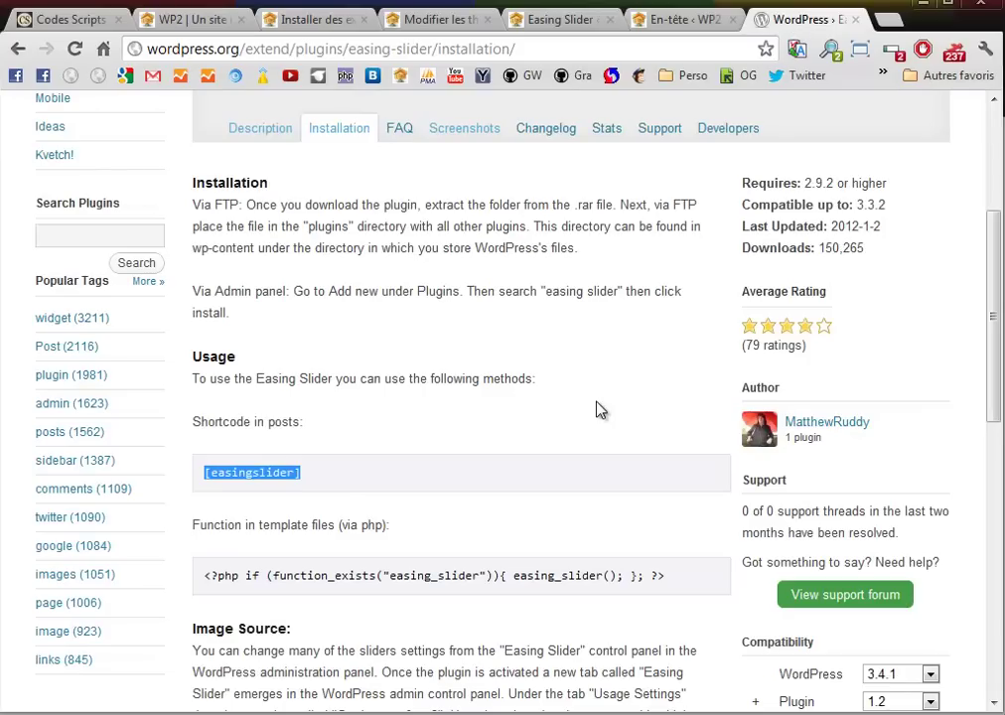
scroll(598, 408, up, 3)
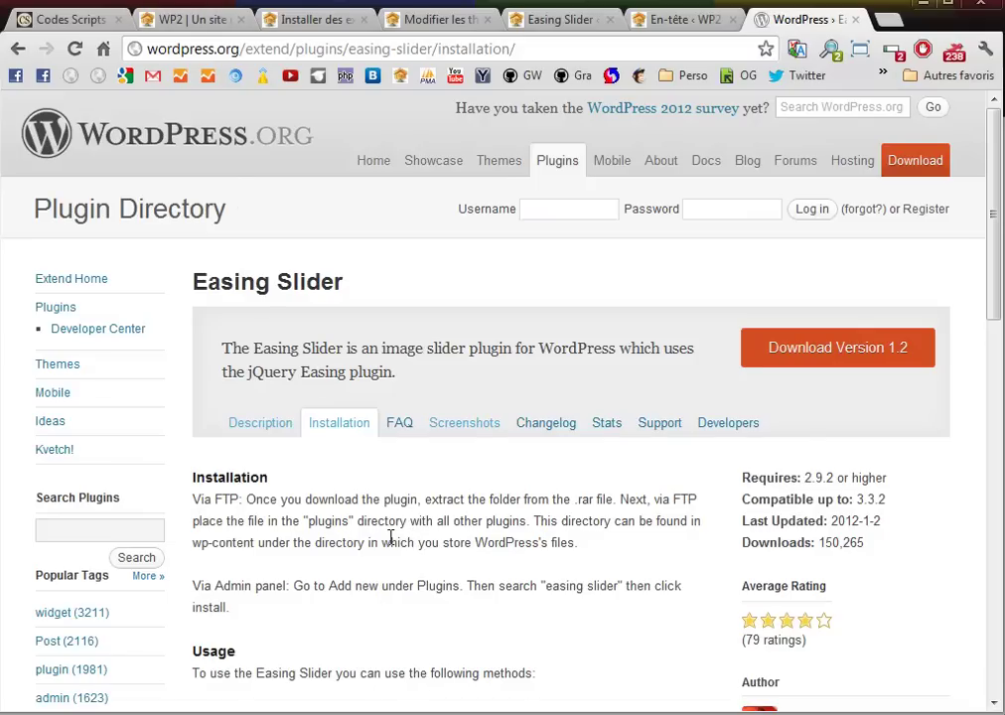
scroll(390, 536, down, 2)
scroll(390, 544, down, 2)
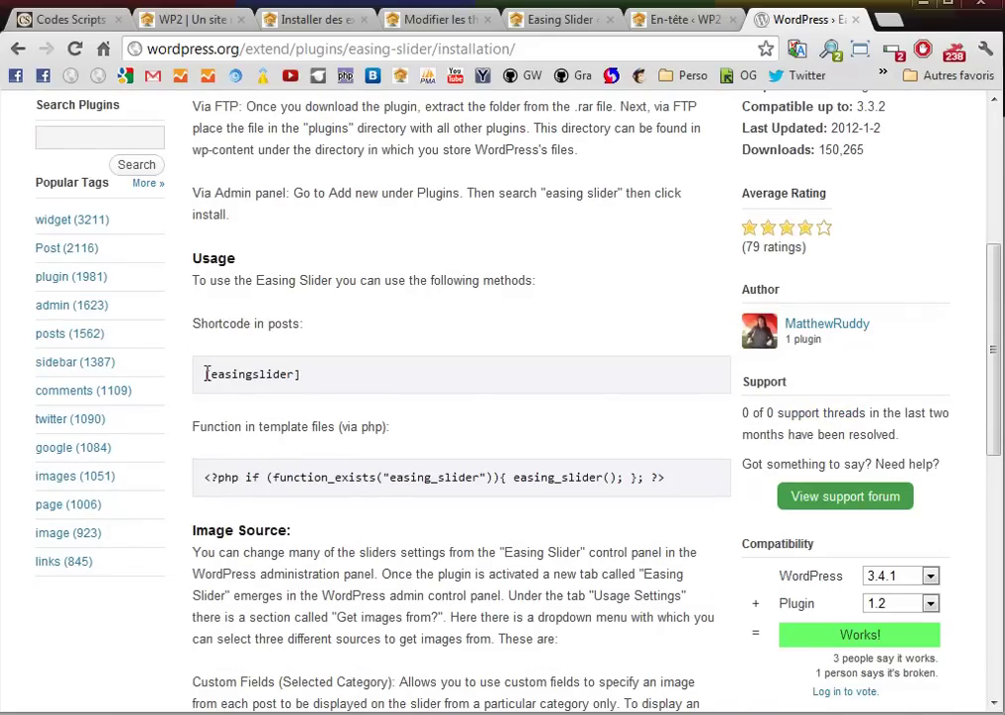
drag(206, 373, 303, 376)
click(207, 479)
drag(207, 479, 667, 482)
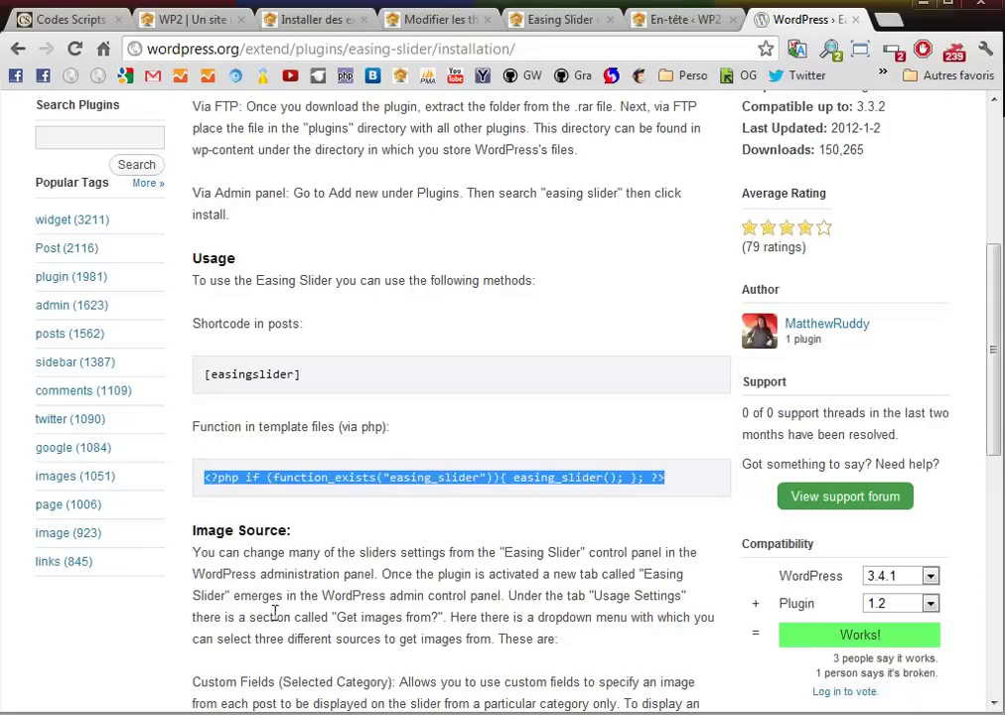
Read the Image Source section of the Easing Slider page, including the custom field name for slider images.
scroll(275, 613, down, 3)
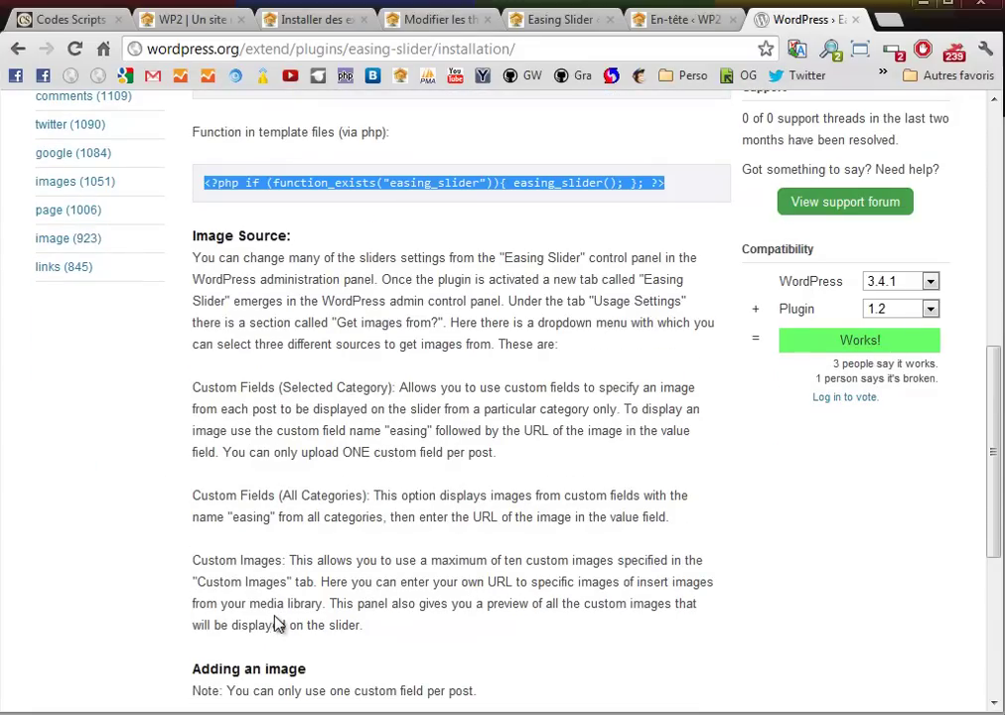
click(350, 494)
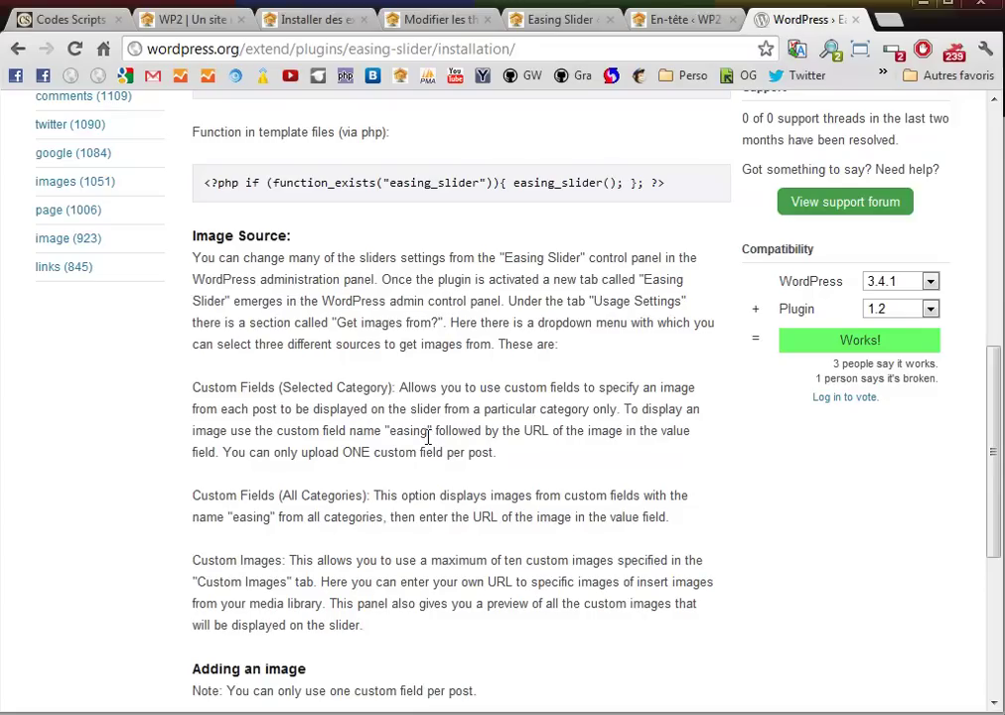
drag(428, 430, 388, 429)
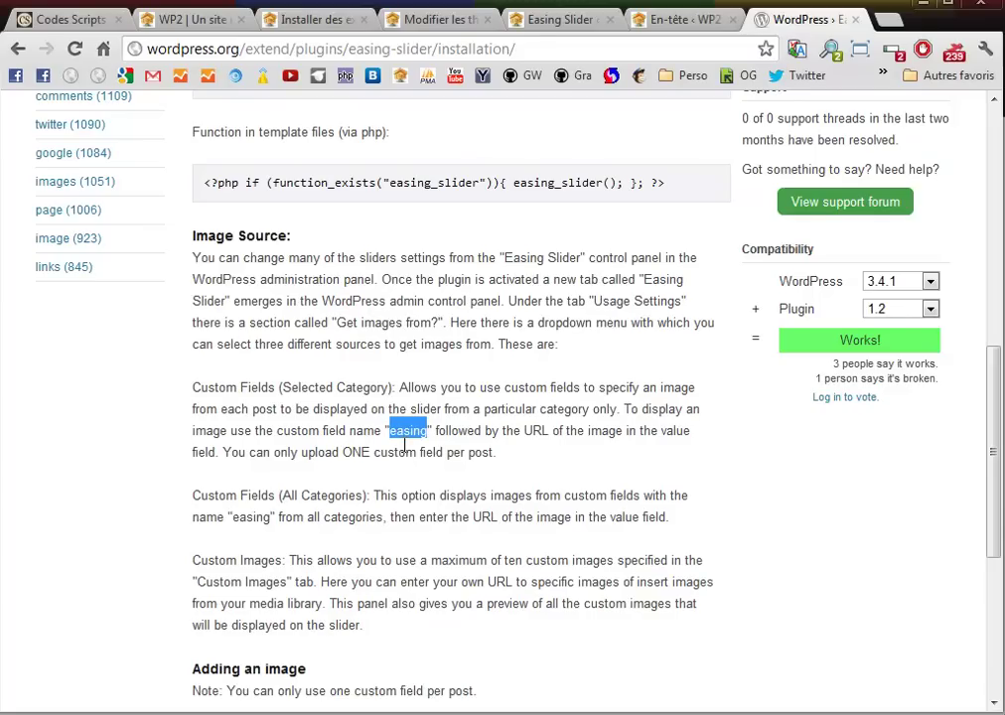
scroll(405, 444, up, 7)
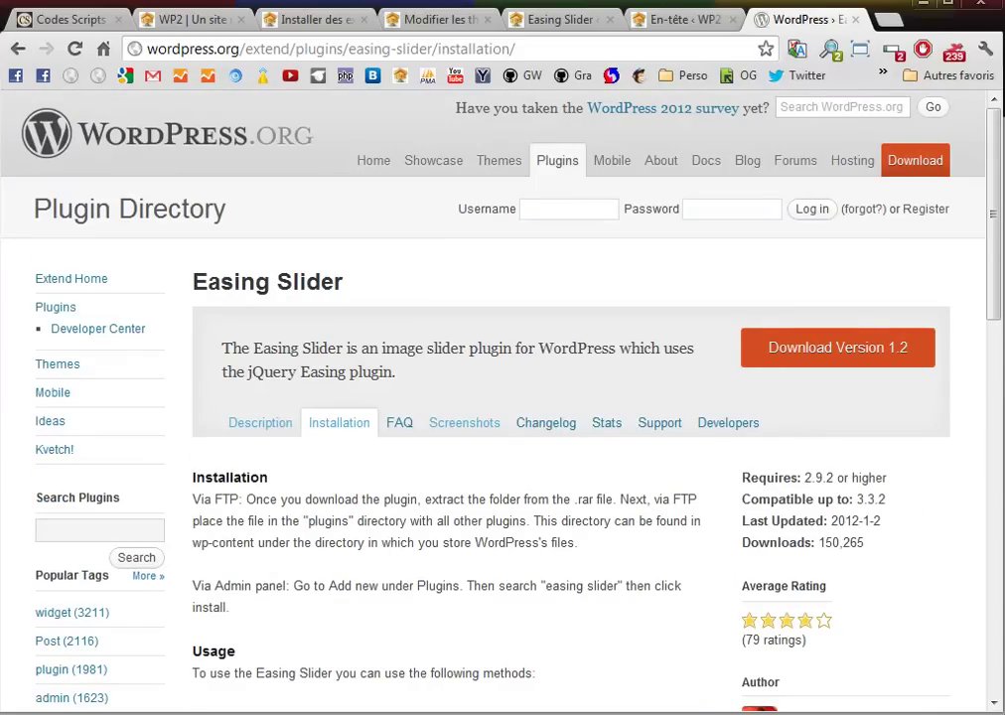
Search the plugin directory for Easing Slider from the WP2 administration and check its installation status.
click(309, 28)
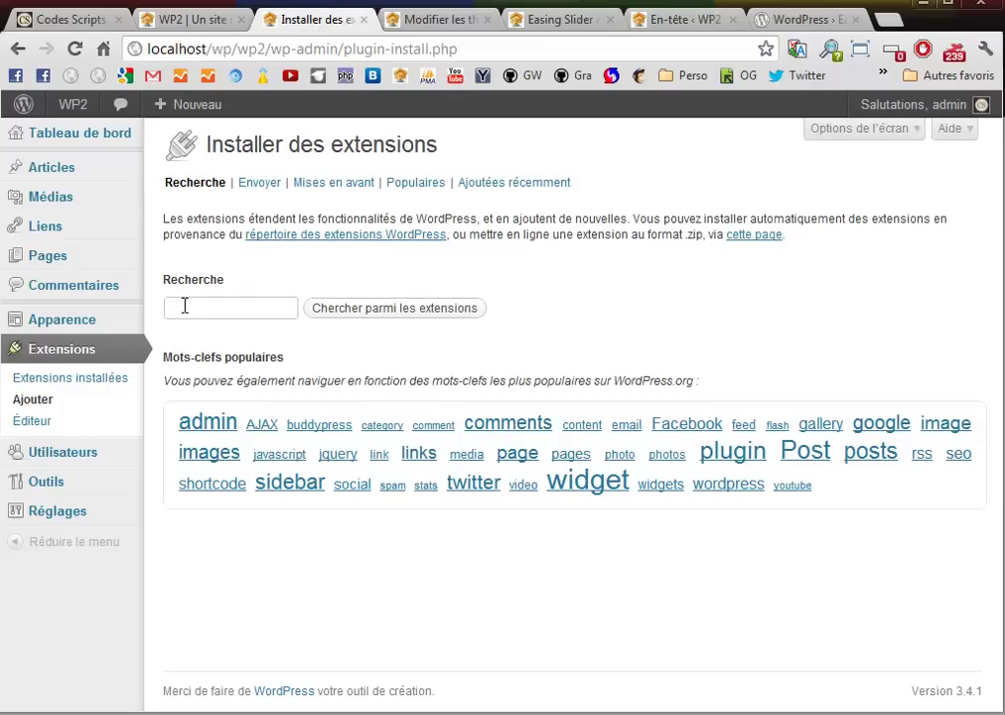
text(e)
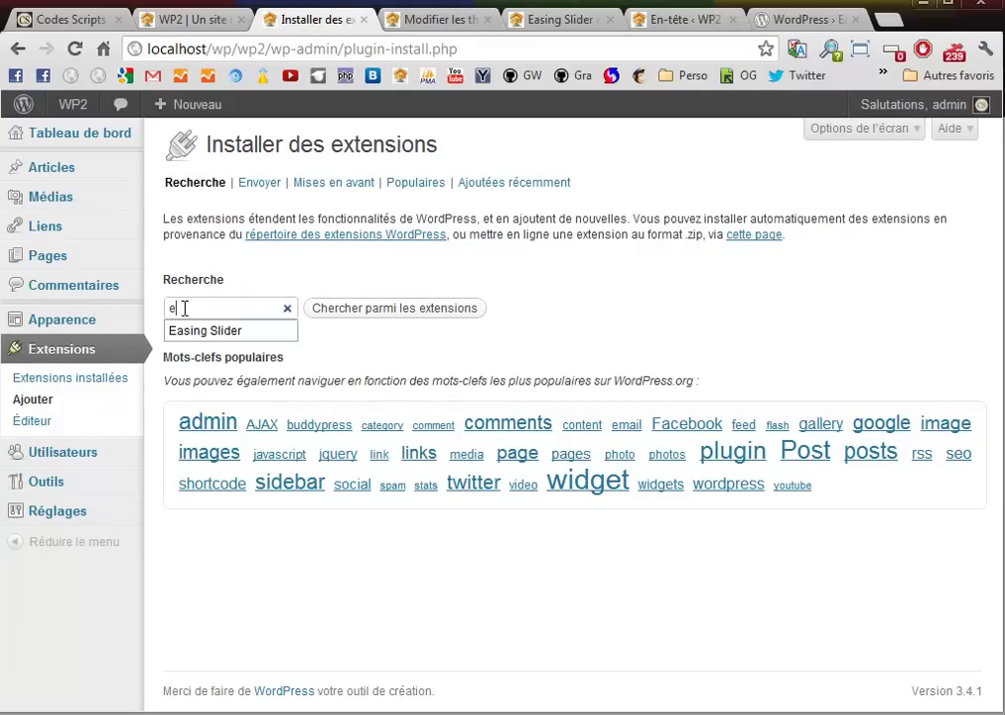
click(204, 331)
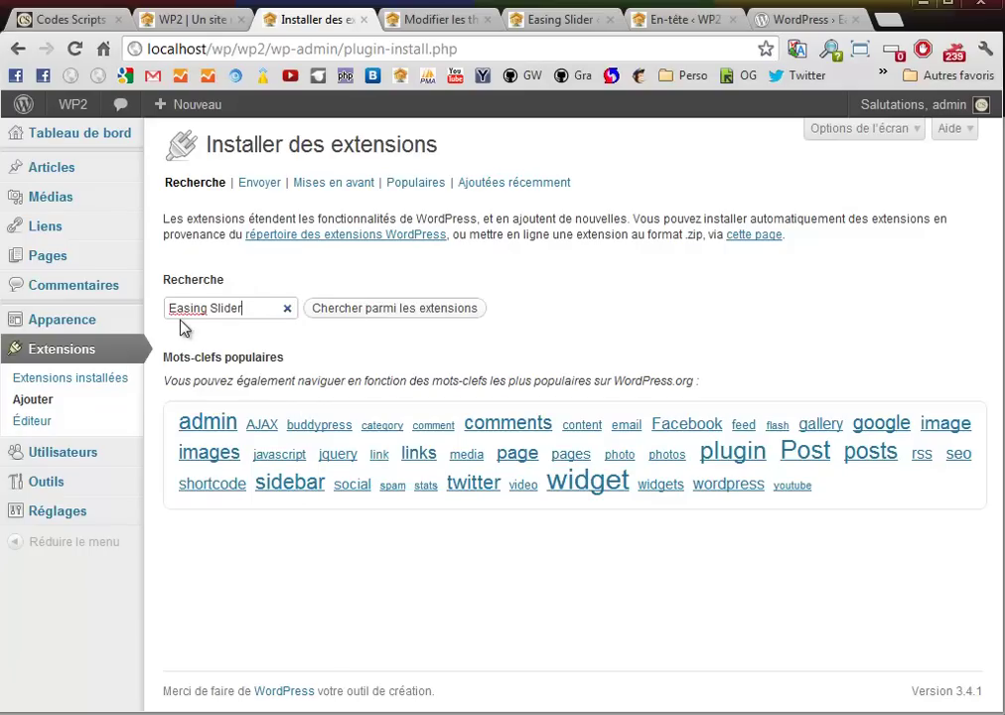
click(393, 318)
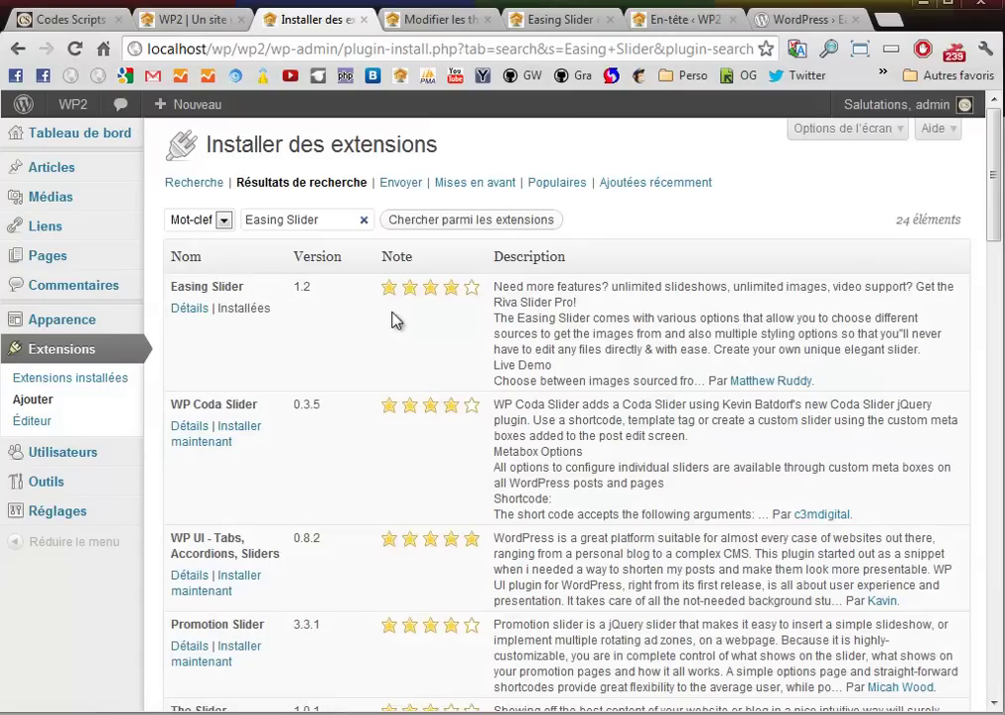
mouse_move(259, 314)
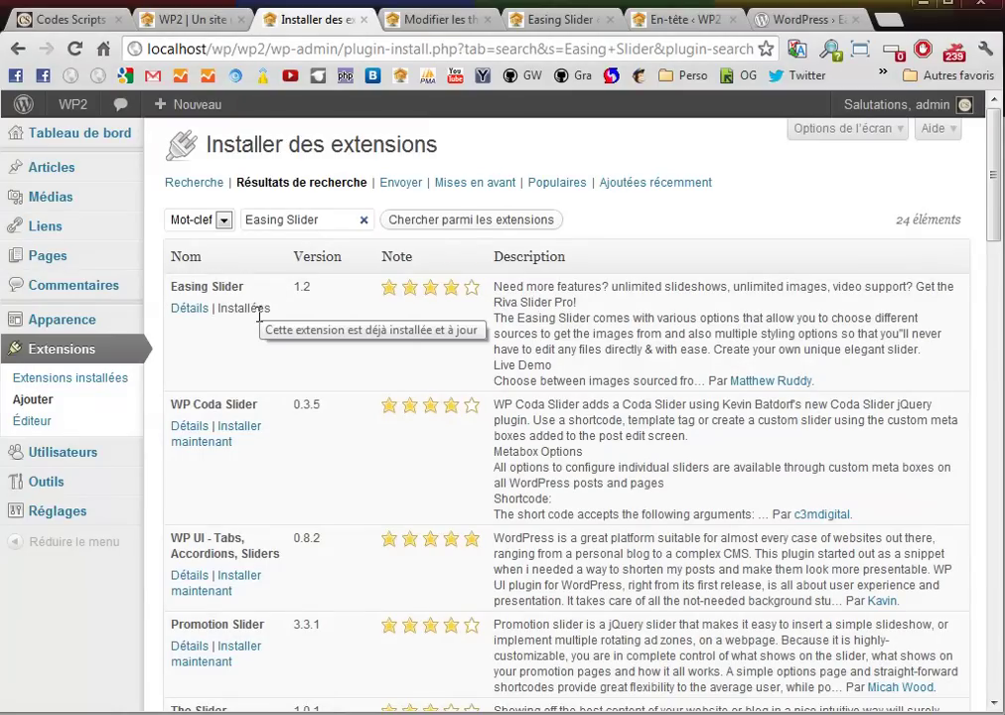
Activate the Easing Slider plugin from the WP2 site's list of installed plugins.
click(44, 383)
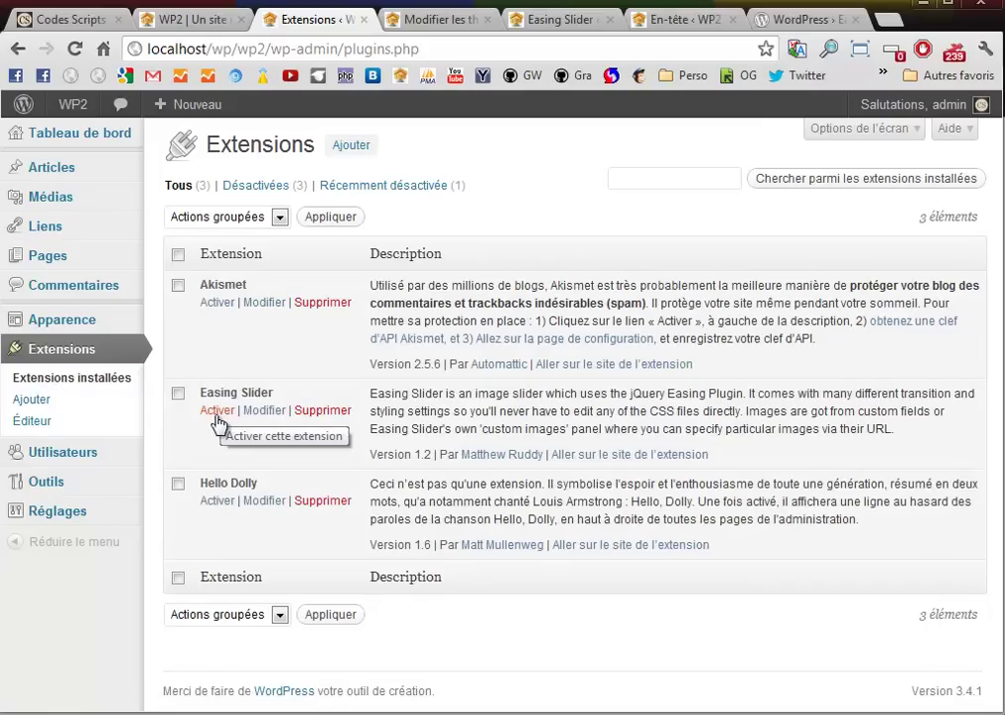
click(218, 410)
scroll(217, 419, down, 1)
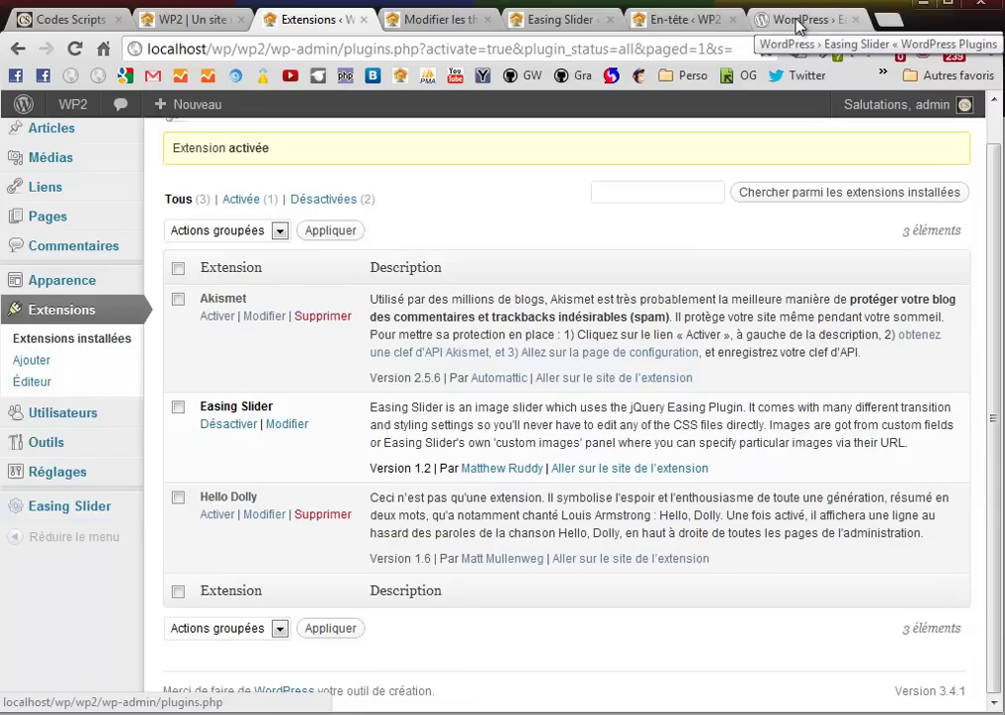
Open Easing Slider's readme.txt in the plugin editor and read its installation and usage instructions.
click(287, 424)
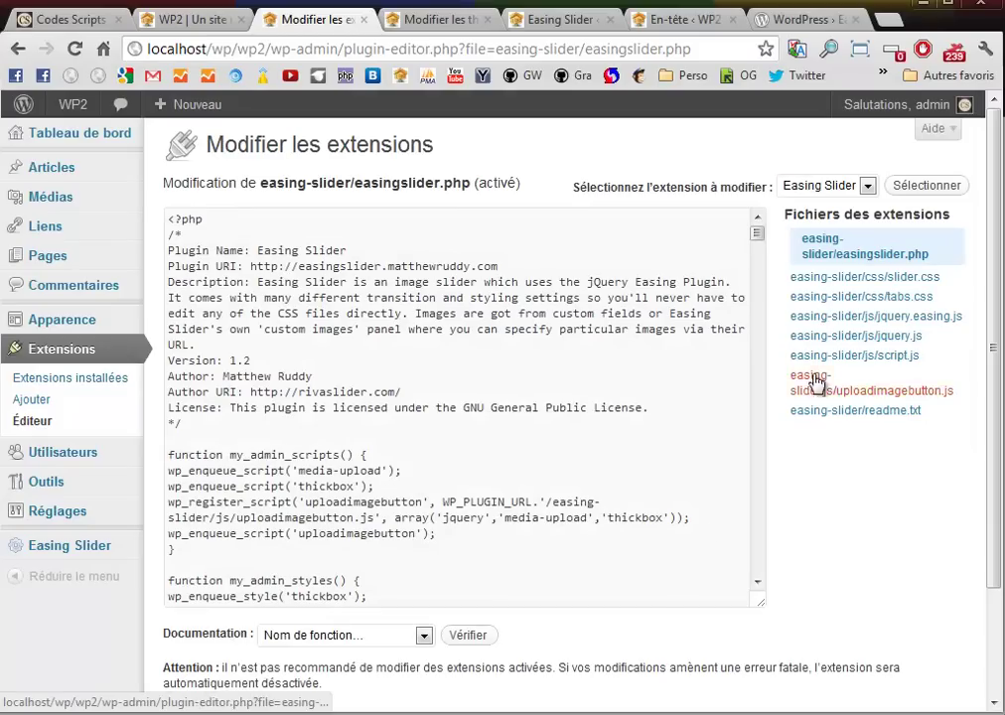
click(857, 419)
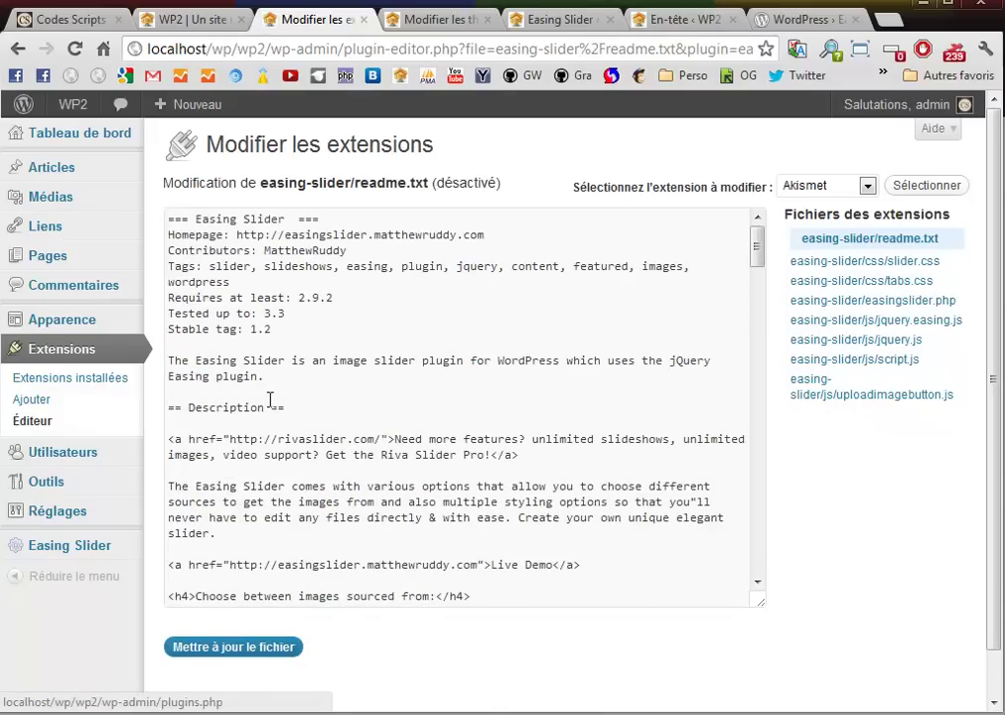
click(189, 424)
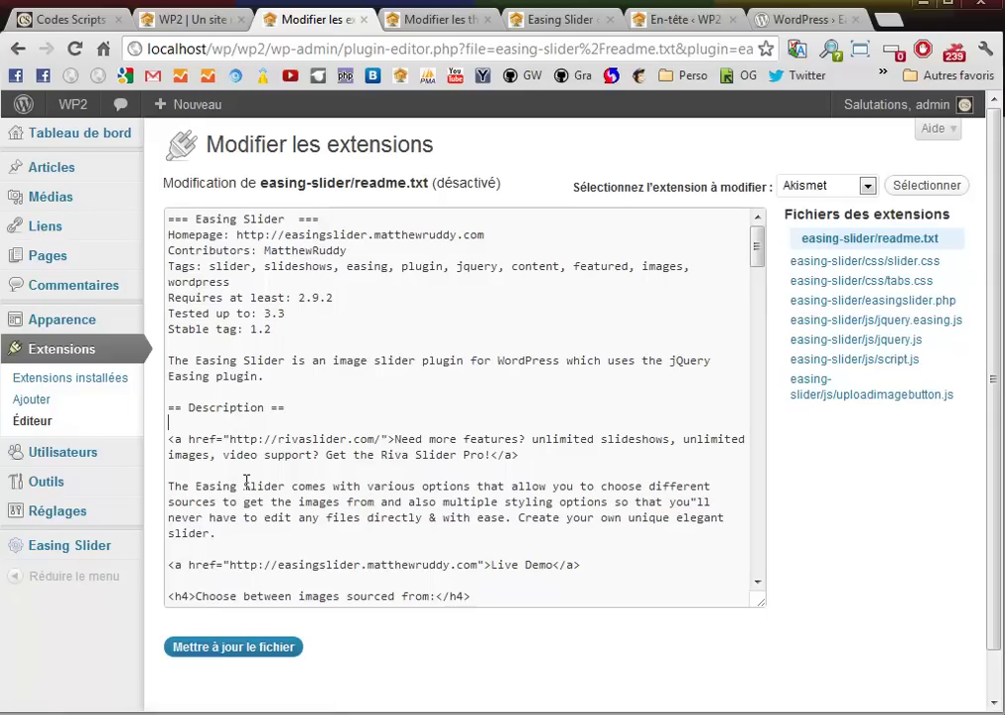
scroll(246, 481, down, 5)
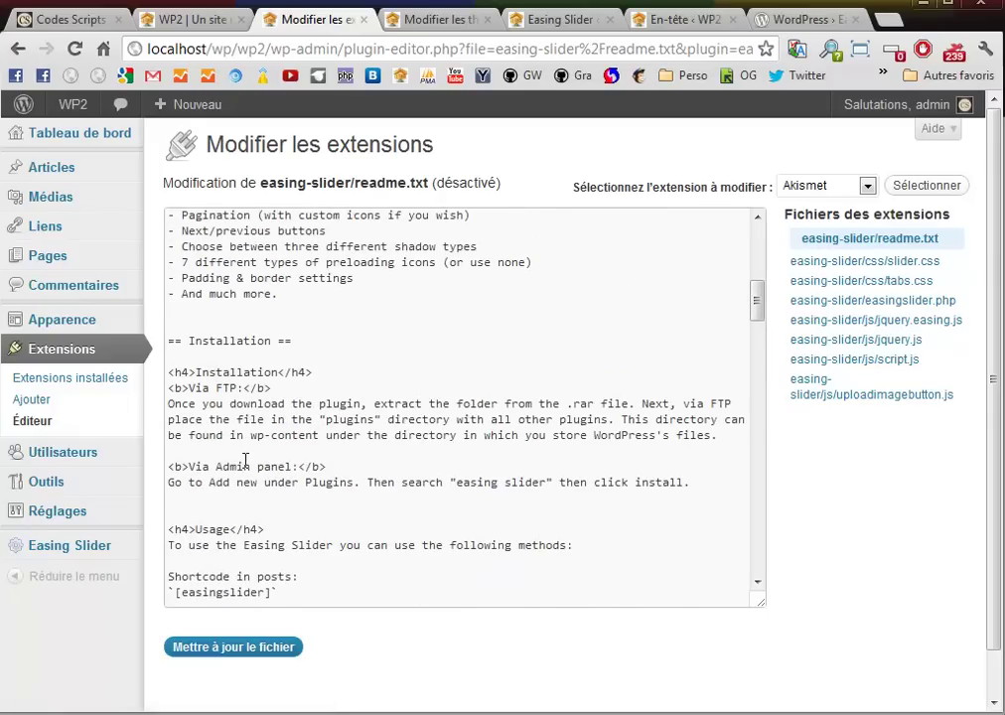
scroll(246, 460, down, 2)
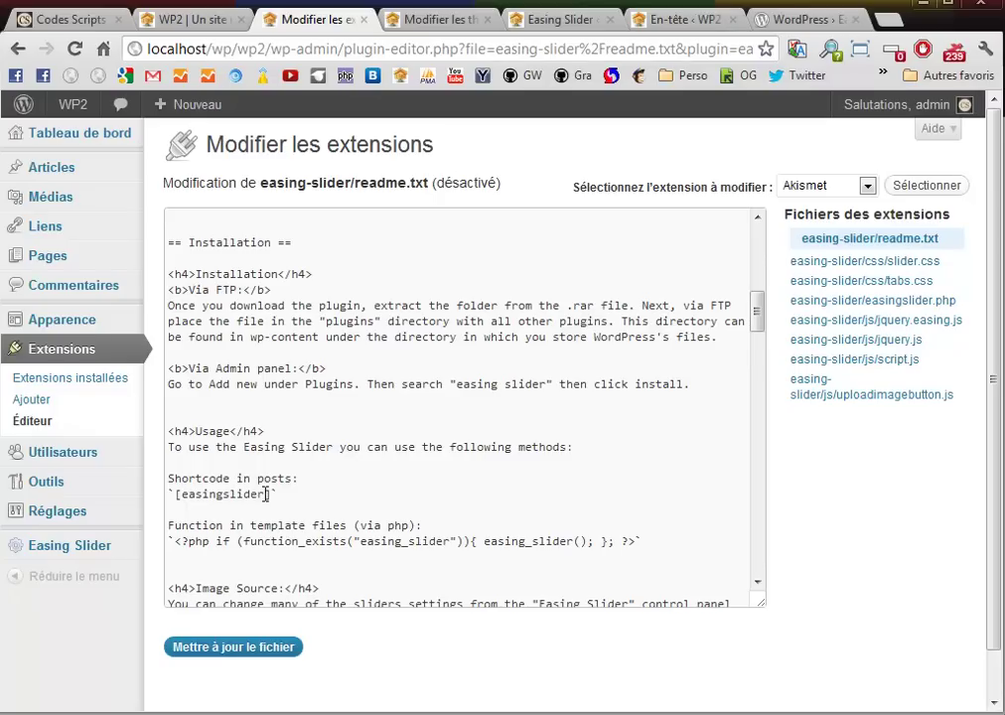
Read the readme's shortcode for posts, PHP function for template files, and custom field name for slider images.
drag(271, 493, 179, 497)
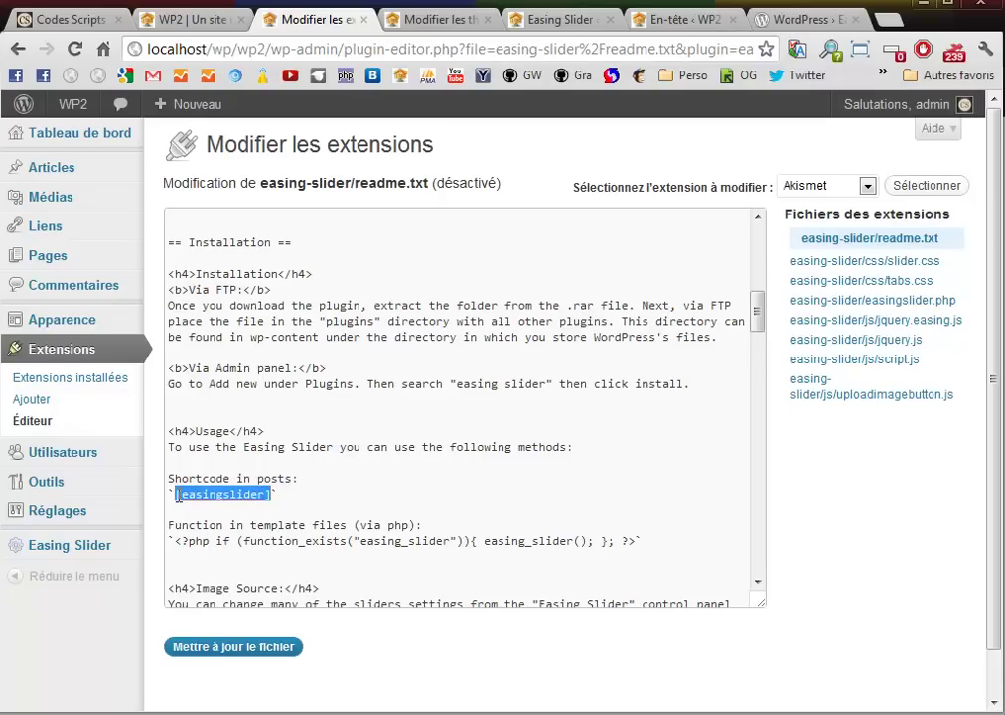
scroll(248, 441, down, 1)
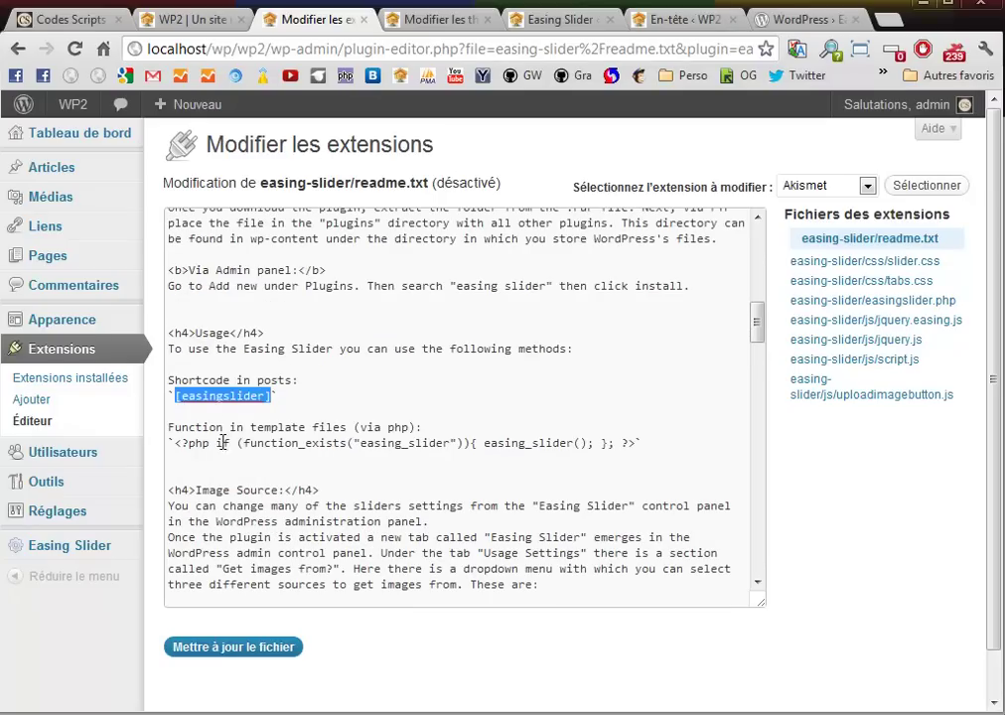
scroll(215, 430, down, 1)
drag(636, 346, 175, 345)
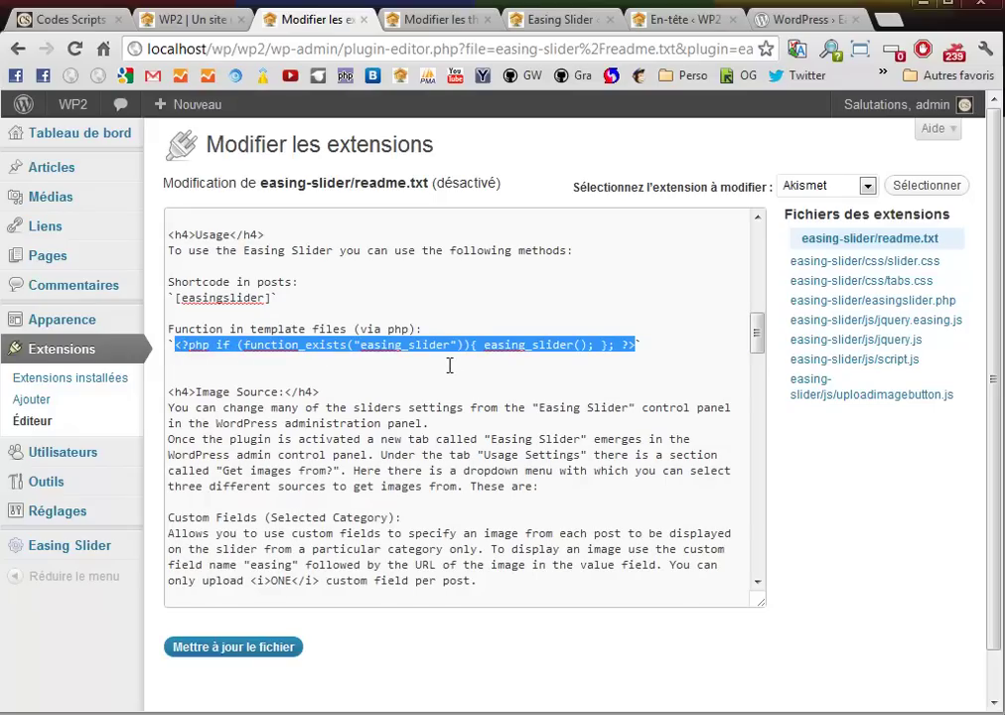
scroll(449, 366, down, 2)
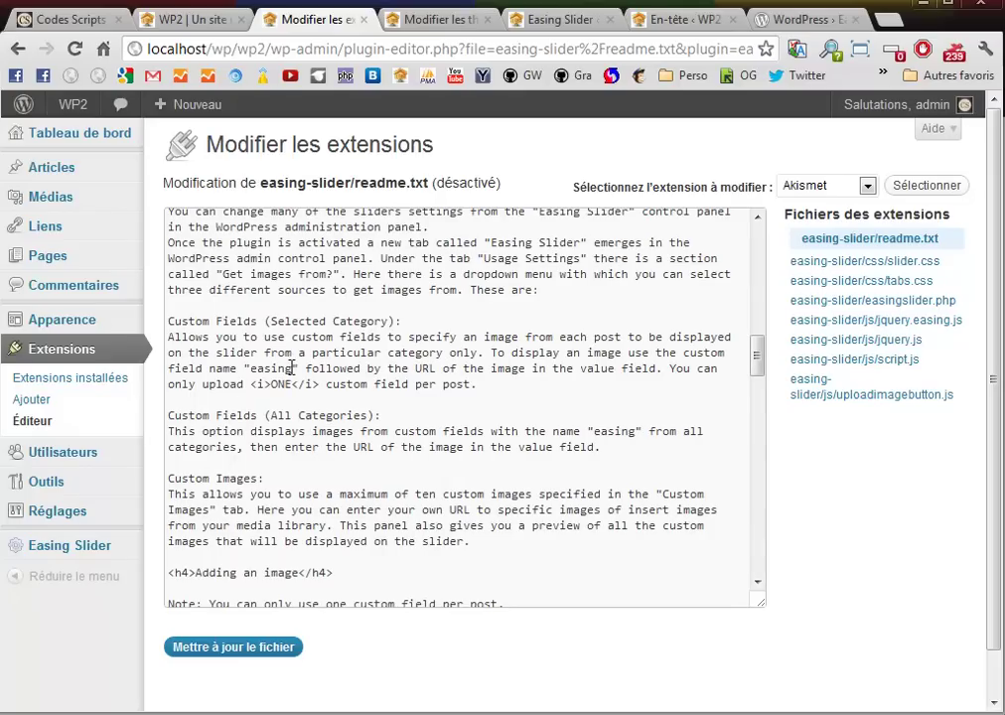
drag(293, 370, 252, 371)
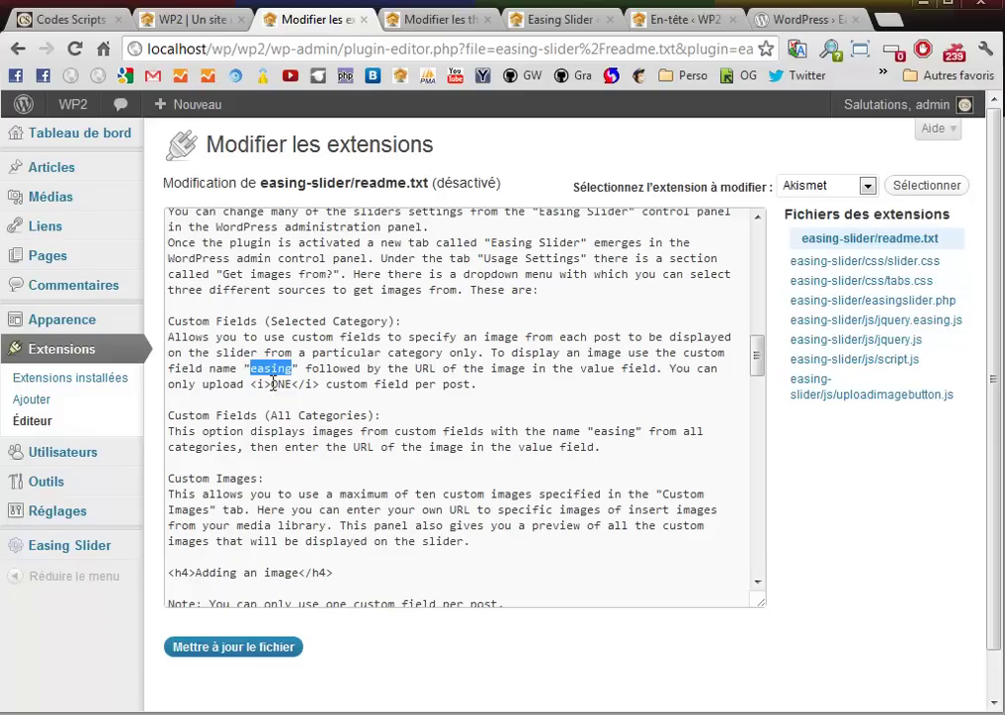
scroll(445, 531, up, 12)
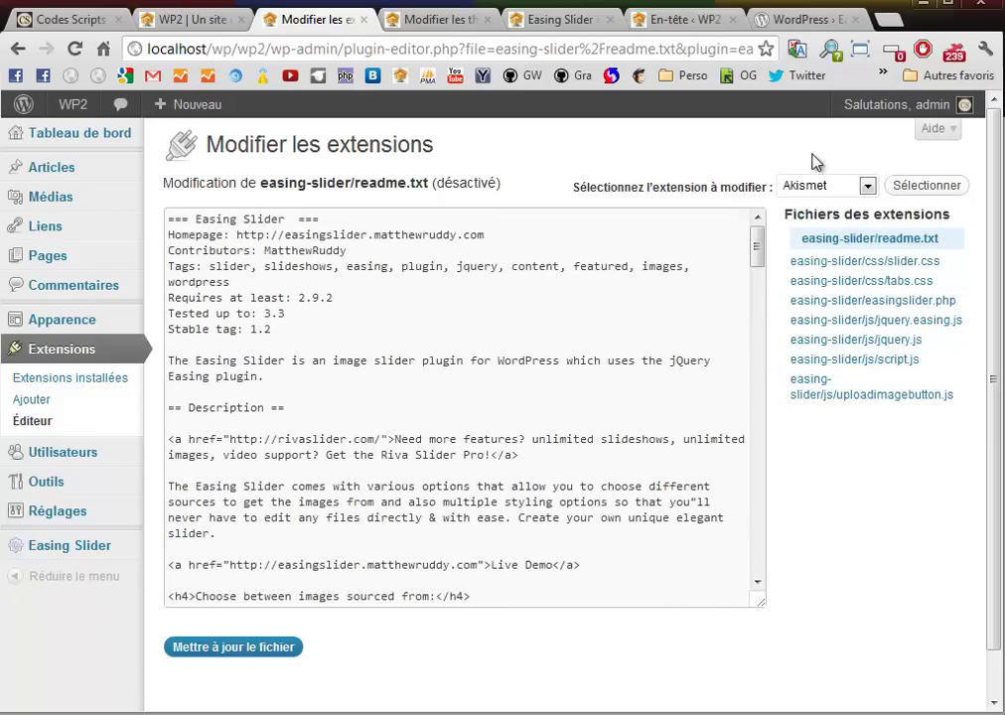
Return from the plugin editor to the WP2 site's list of installed plugins.
click(17, 52)
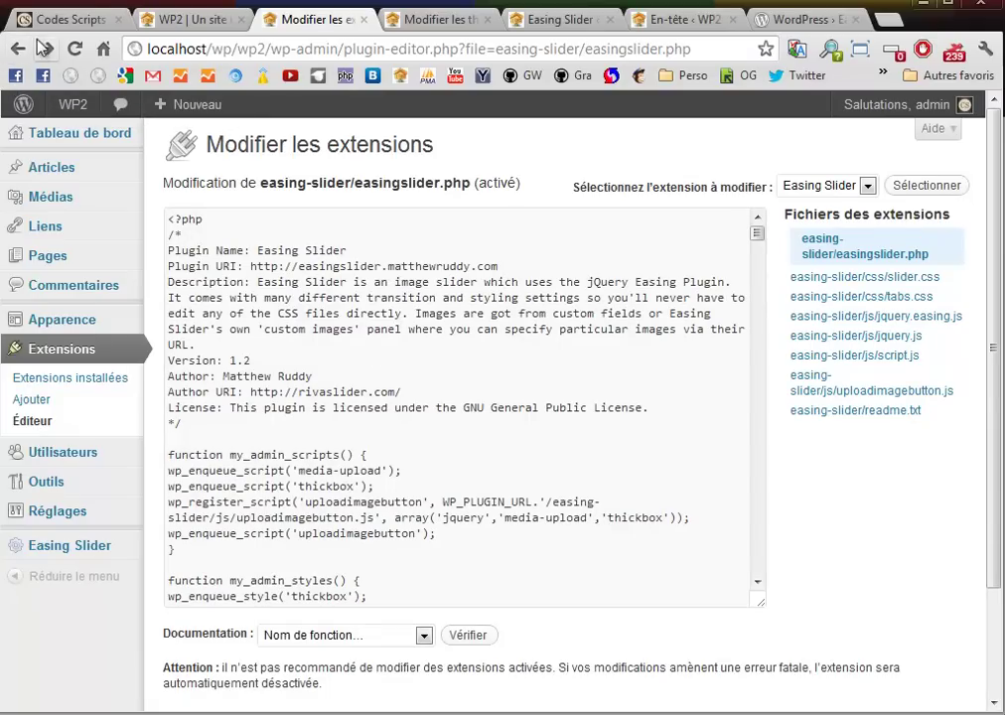
click(17, 51)
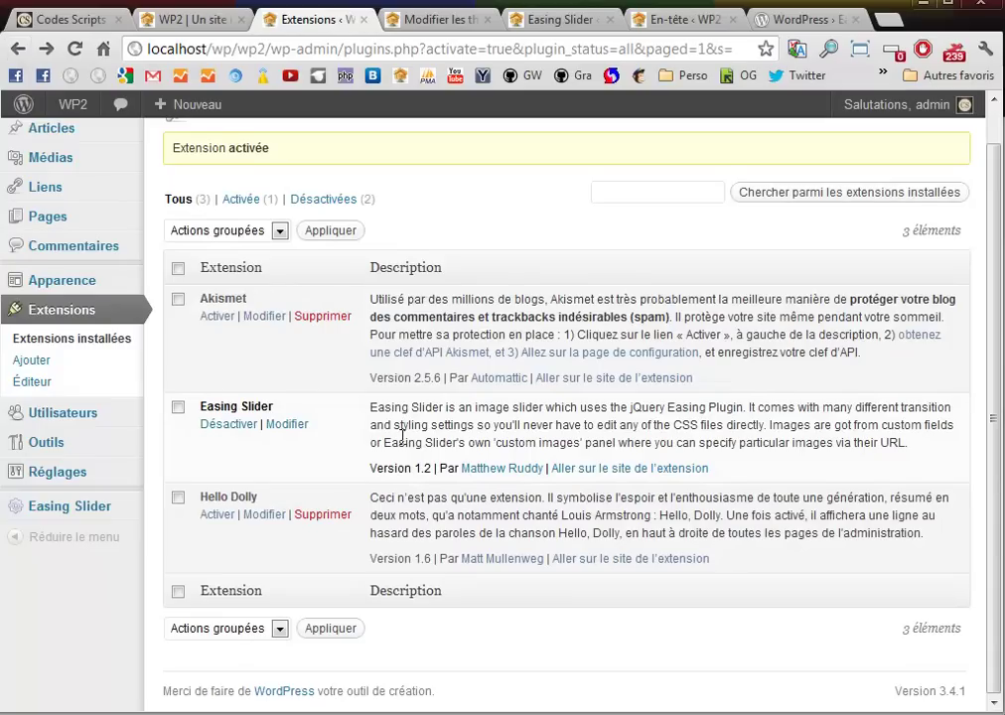
scroll(400, 441, up, 1)
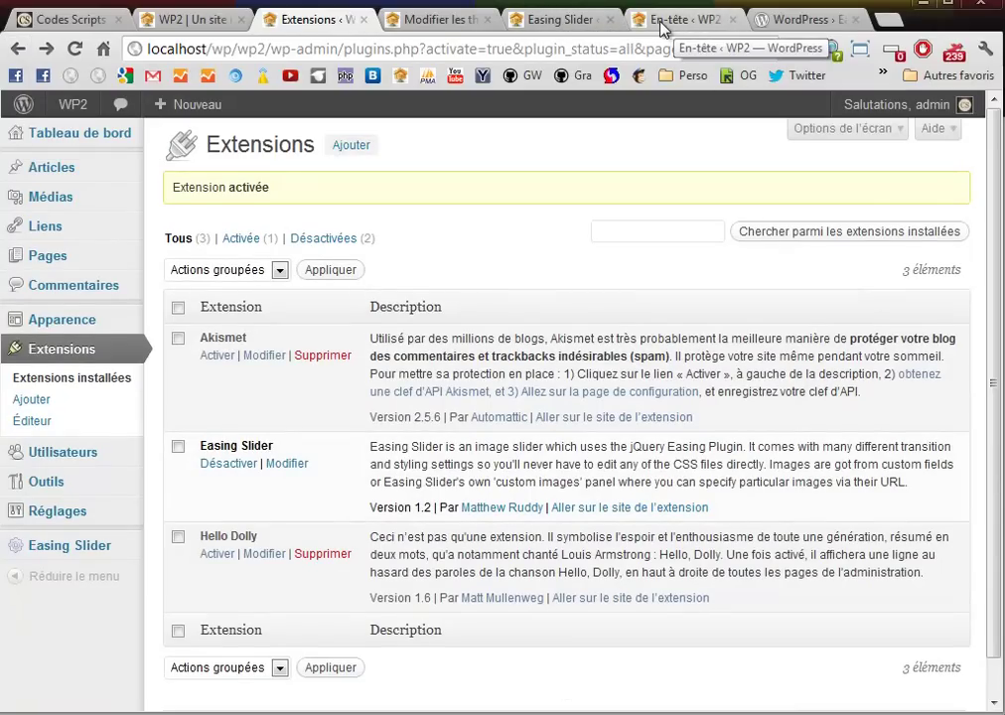
Open the Easing Slider settings page and look through its custom images and their previews.
click(554, 20)
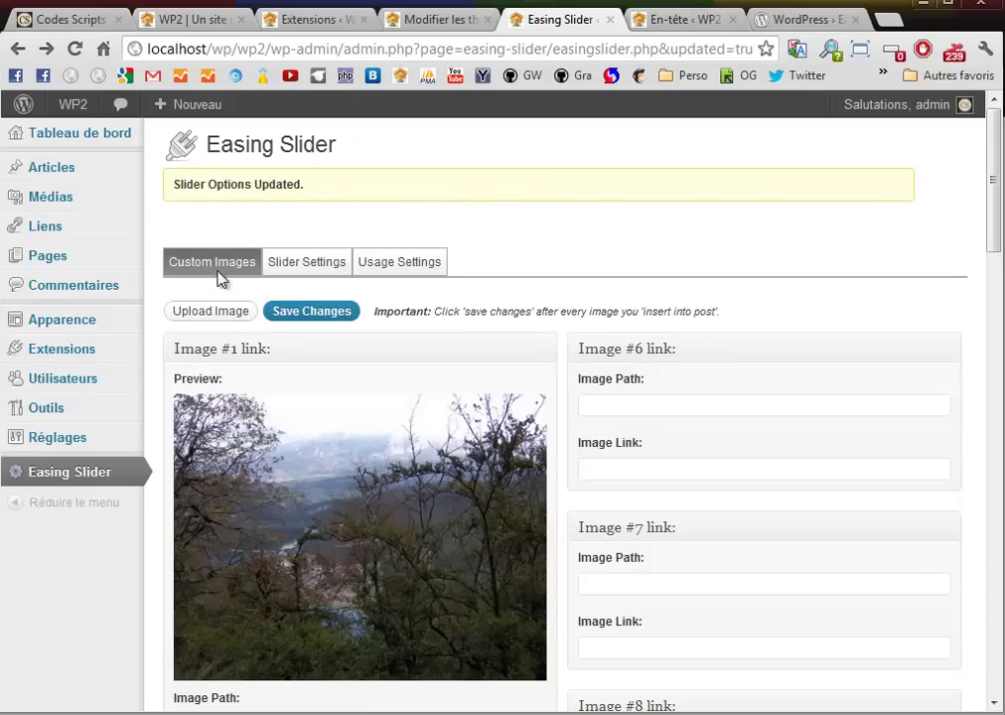
click(50, 481)
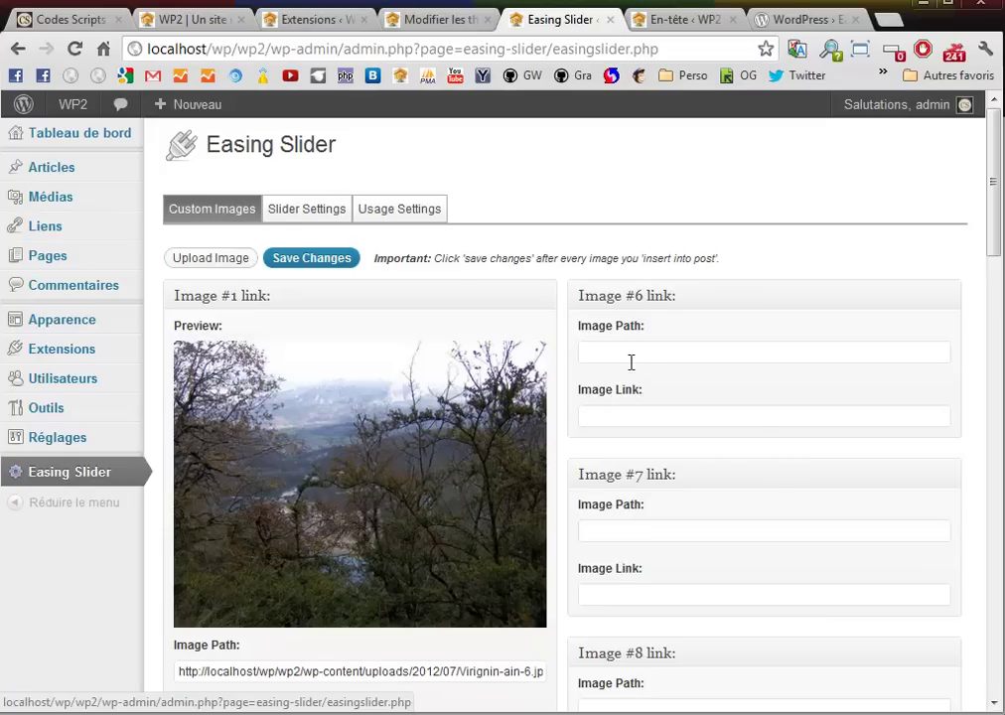
scroll(664, 443, down, 2)
scroll(667, 438, up, 1)
scroll(667, 442, down, 13)
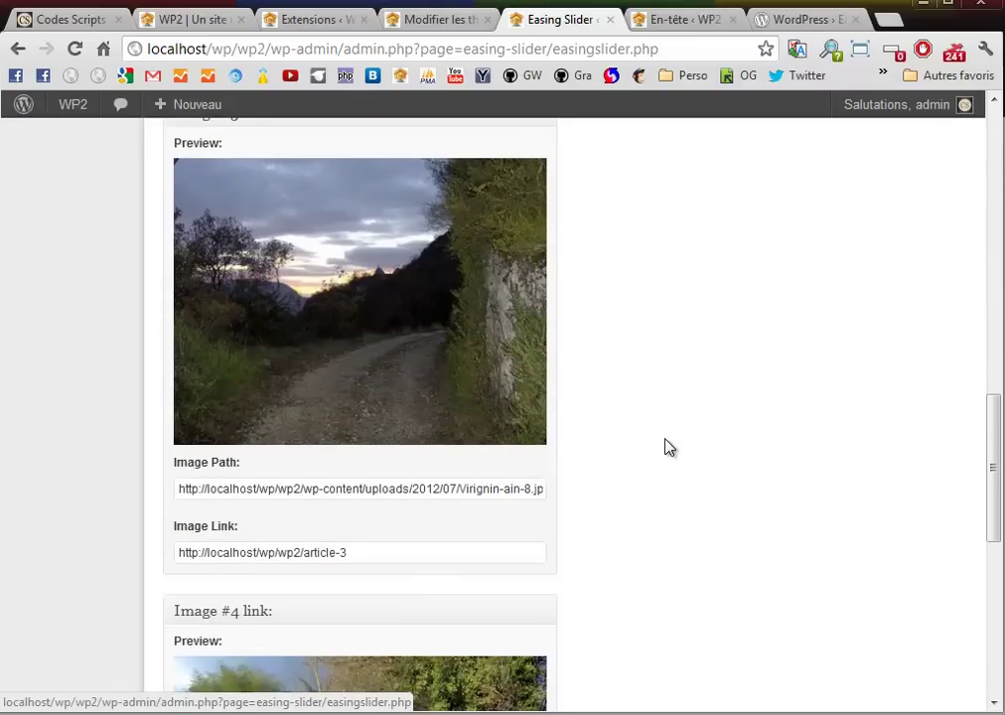
scroll(665, 444, up, 15)
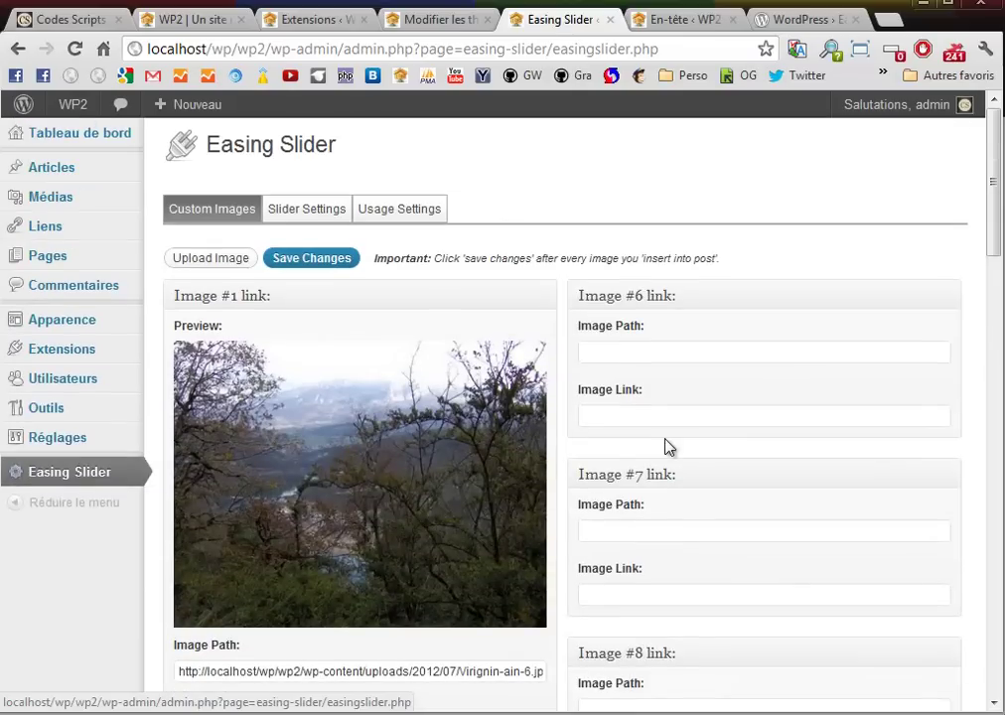
scroll(713, 455, down, 1)
scroll(712, 454, up, 1)
scroll(712, 454, down, 3)
scroll(711, 449, up, 1)
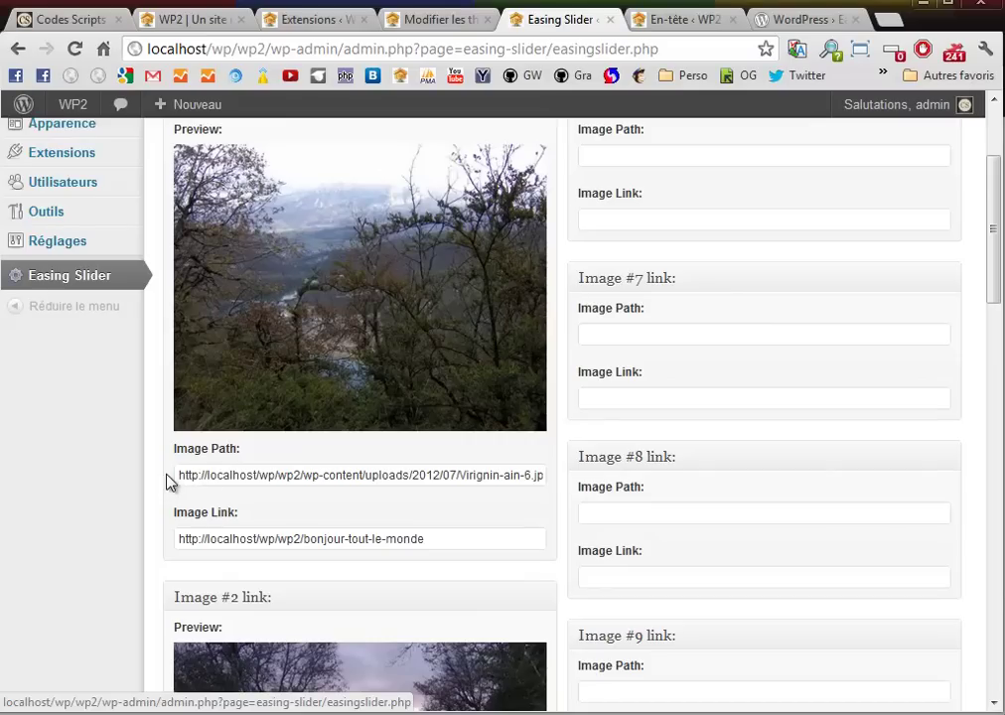
Examine the image path and image link of custom image #1, and look over the remaining image slots.
drag(178, 475, 577, 481)
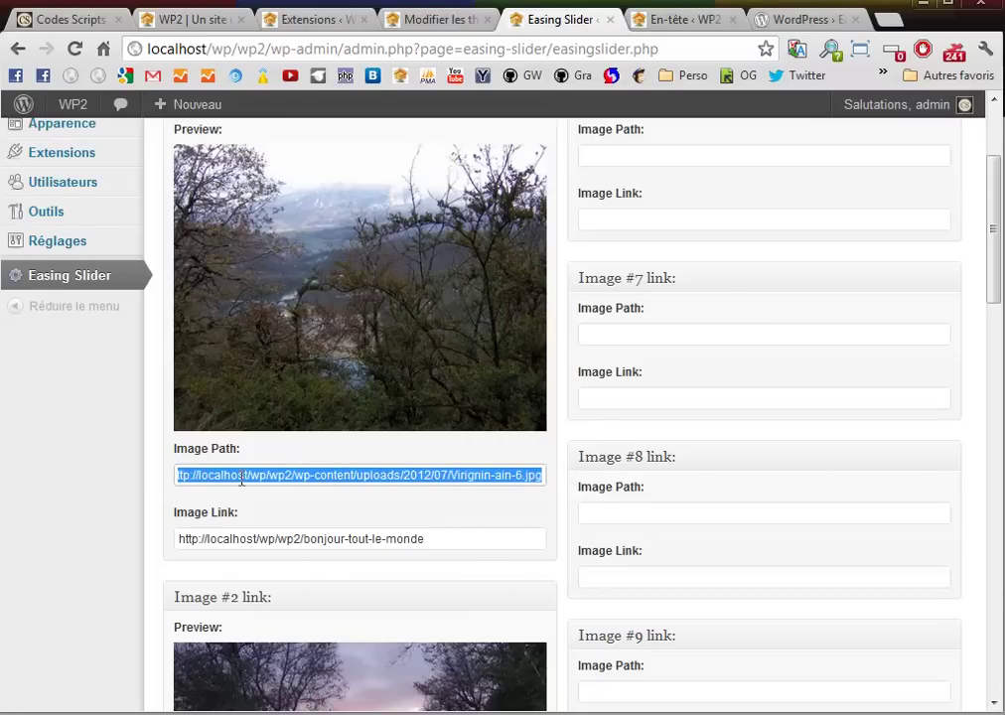
click(434, 541)
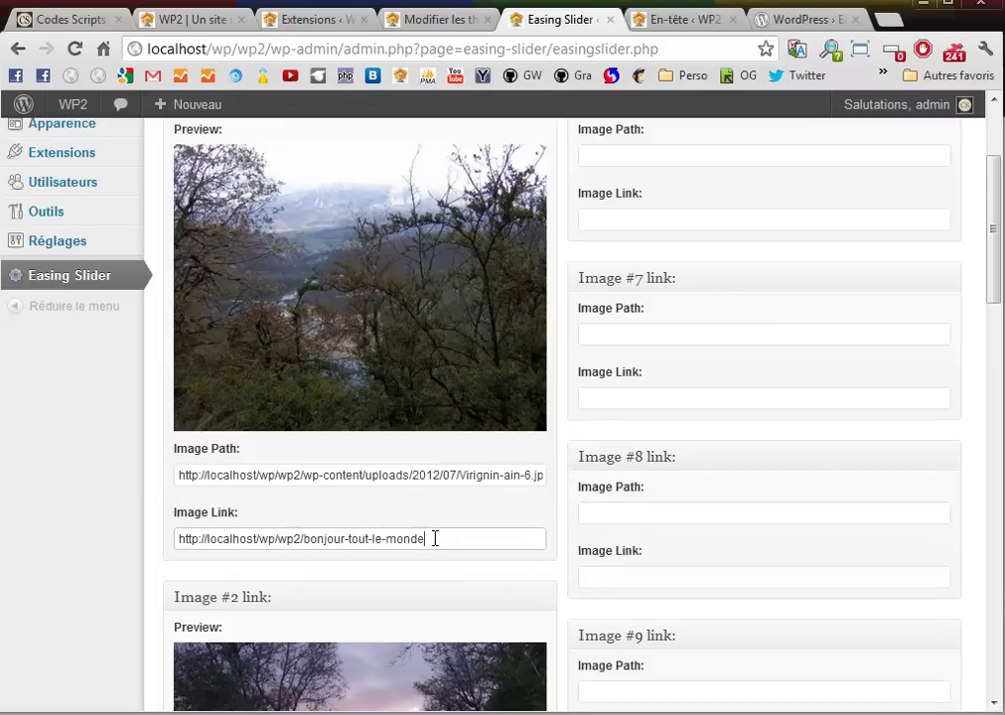
drag(434, 538, 148, 538)
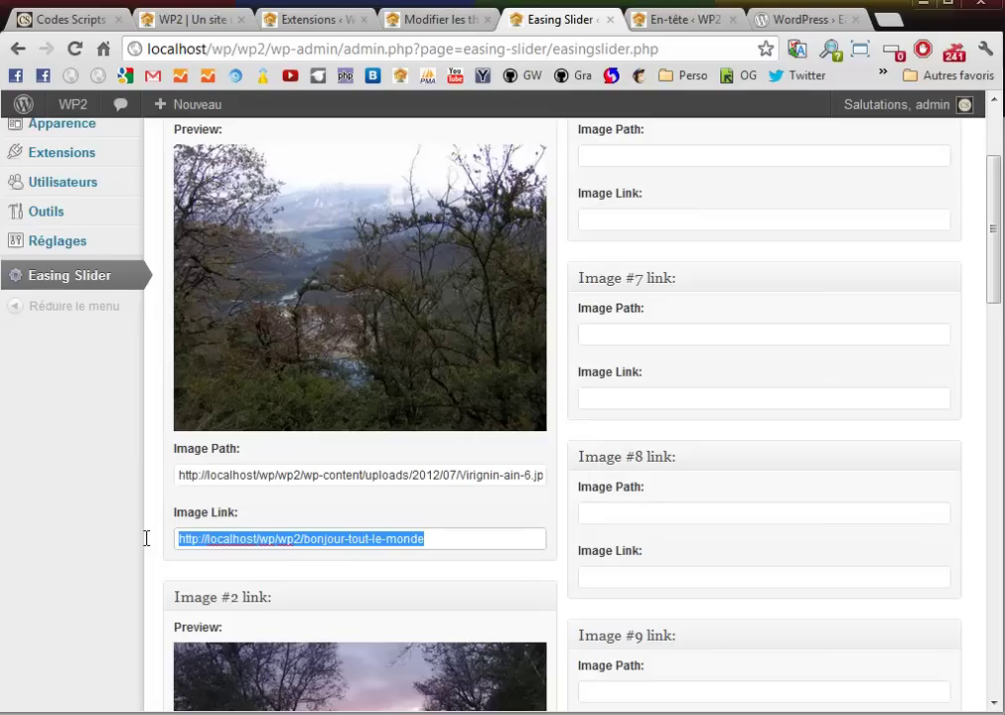
click(445, 538)
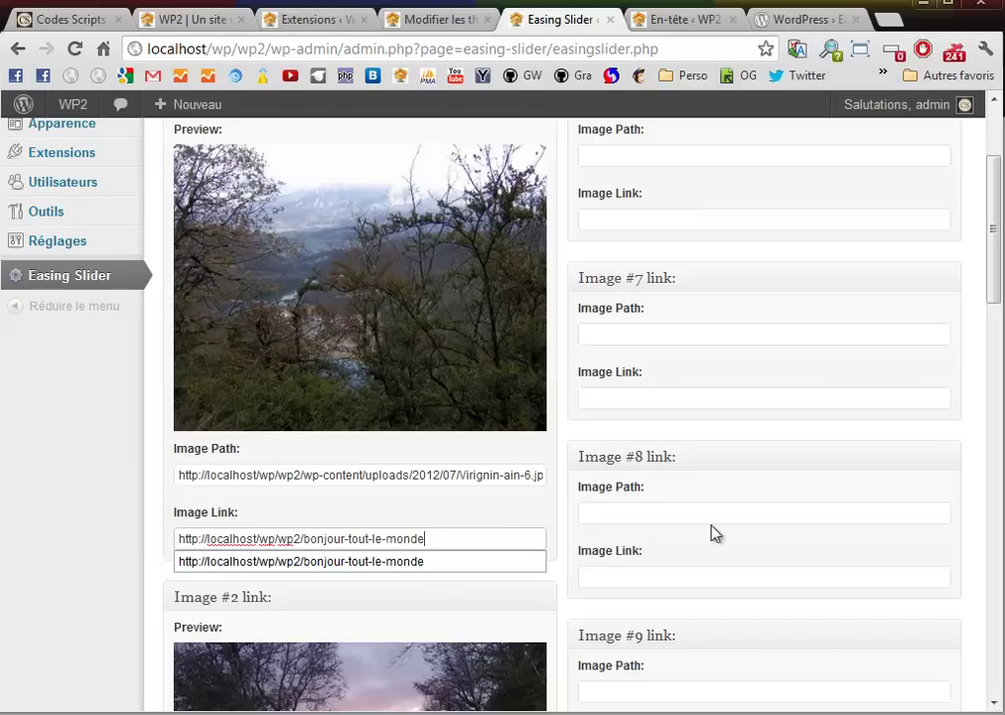
click(772, 670)
scroll(772, 669, up, 2)
scroll(769, 661, down, 7)
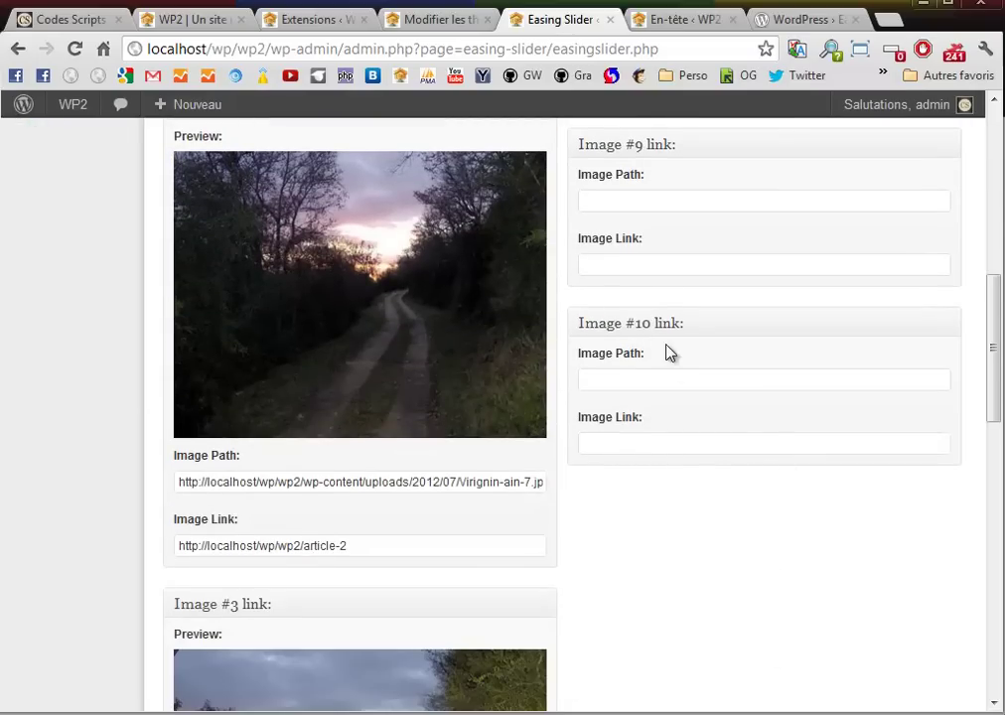
scroll(702, 594, up, 6)
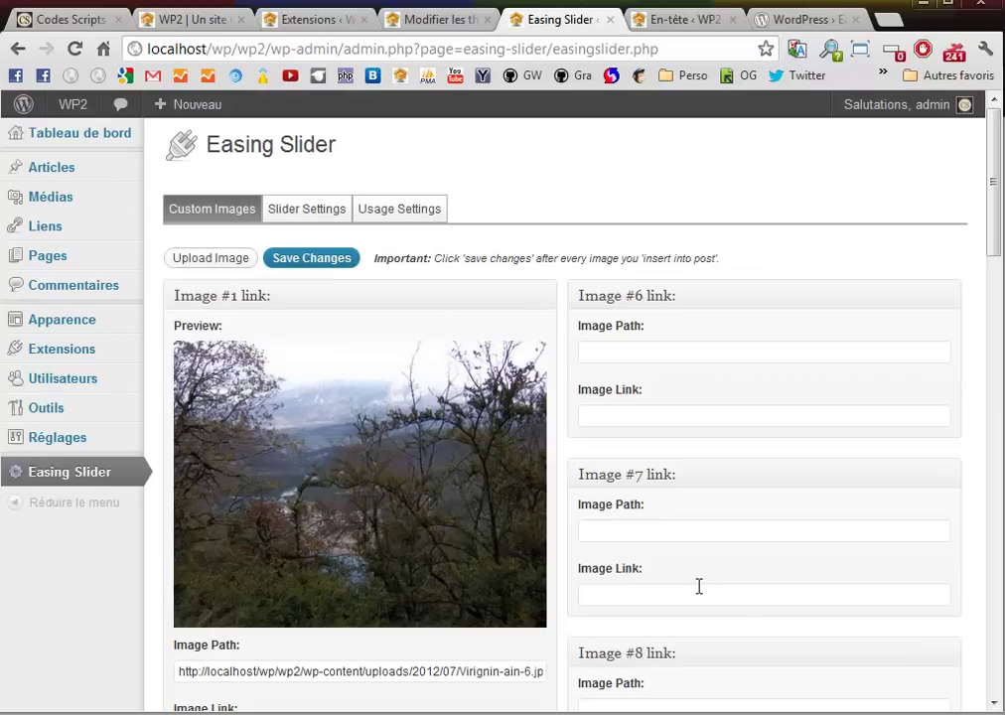
Review the Slider Settings, including the shadow style choices, slider width and height, transition, border and pagination options.
click(302, 216)
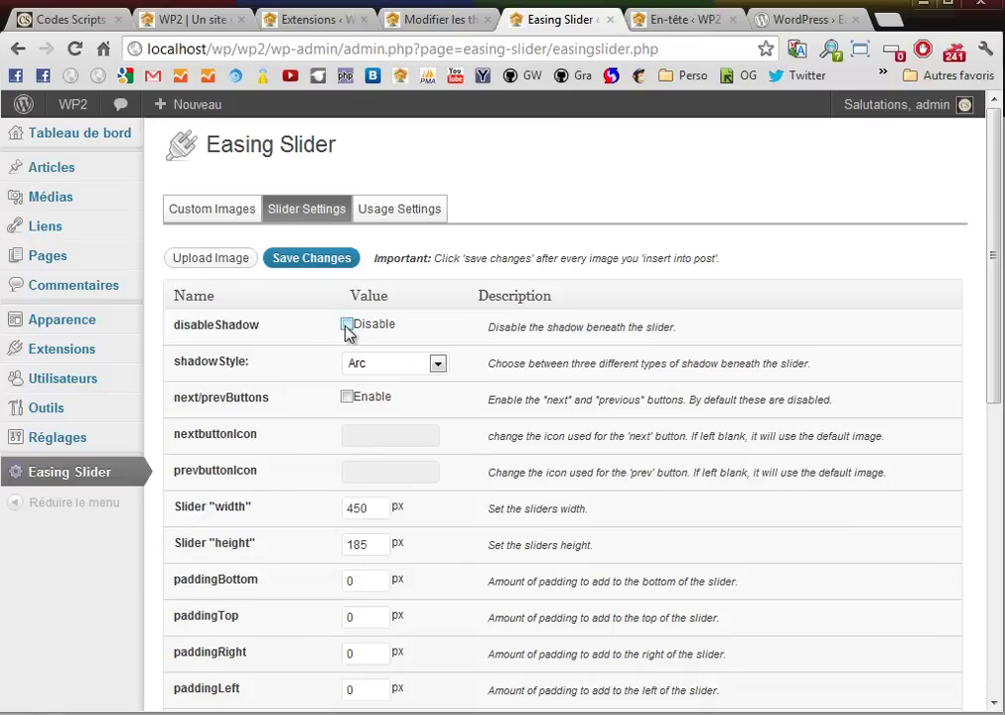
click(436, 363)
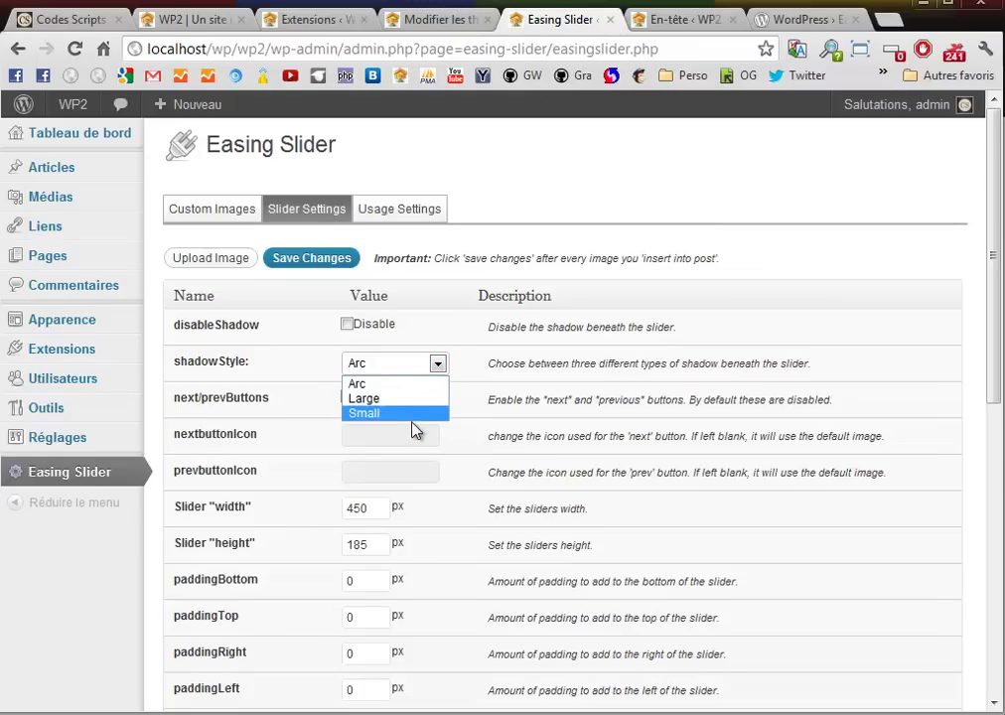
click(478, 406)
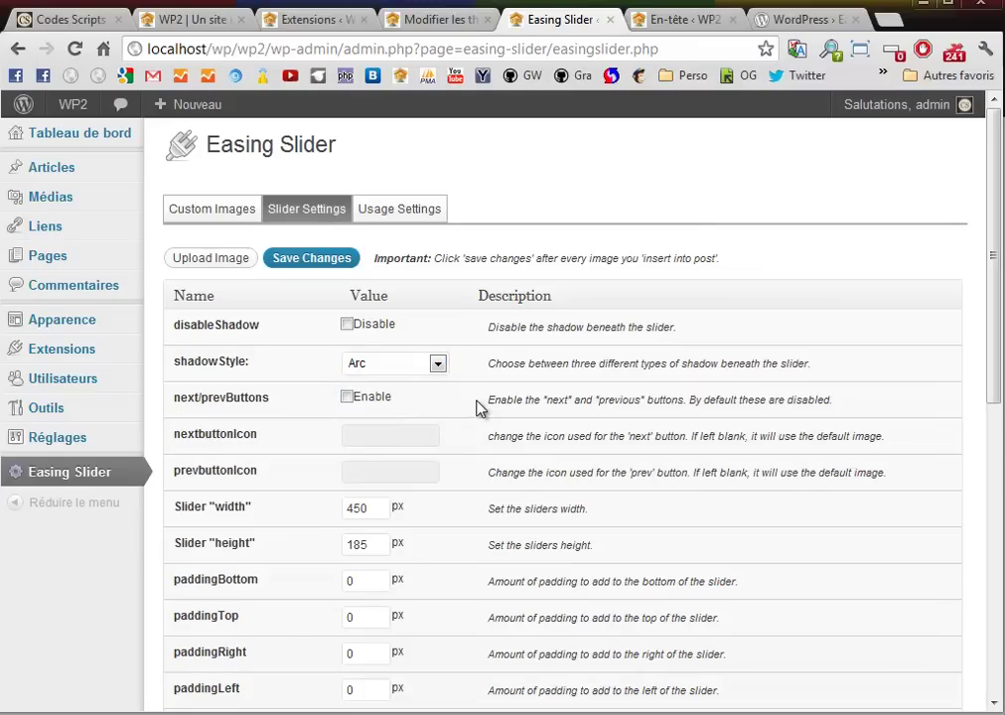
scroll(457, 473, down, 2)
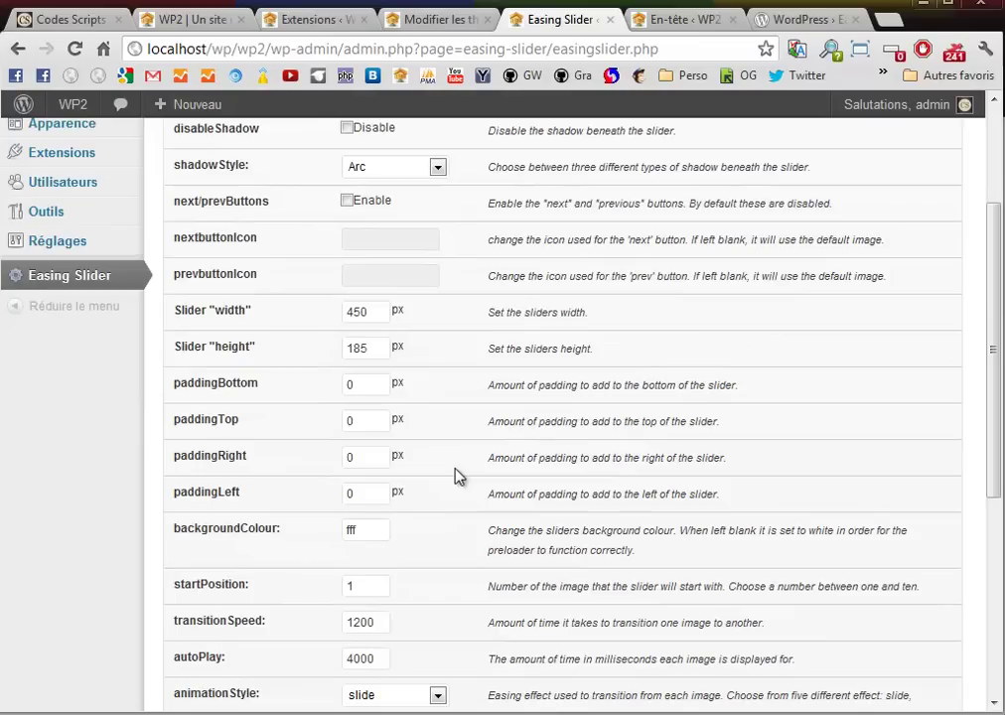
click(375, 311)
click(376, 350)
scroll(432, 618, down, 3)
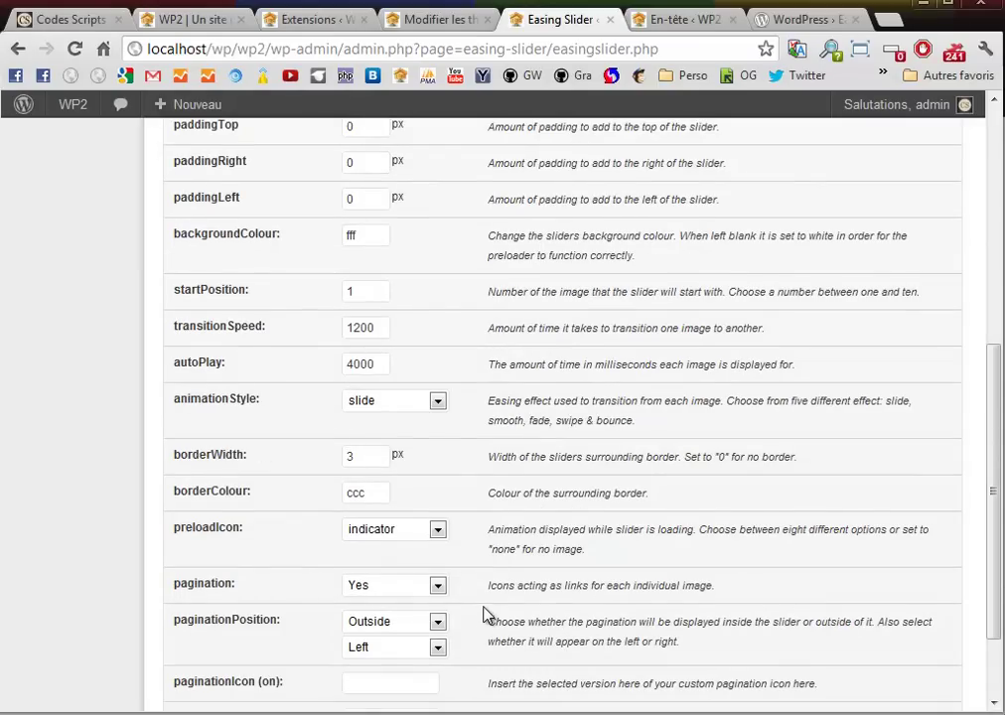
scroll(484, 615, down, 1)
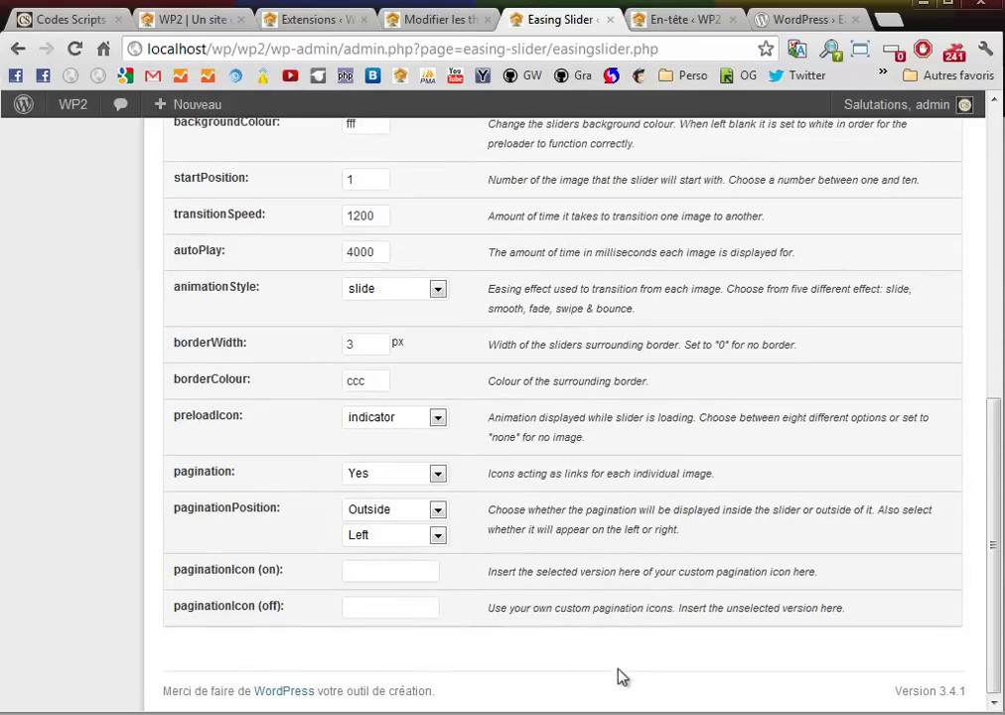
scroll(518, 635, up, 5)
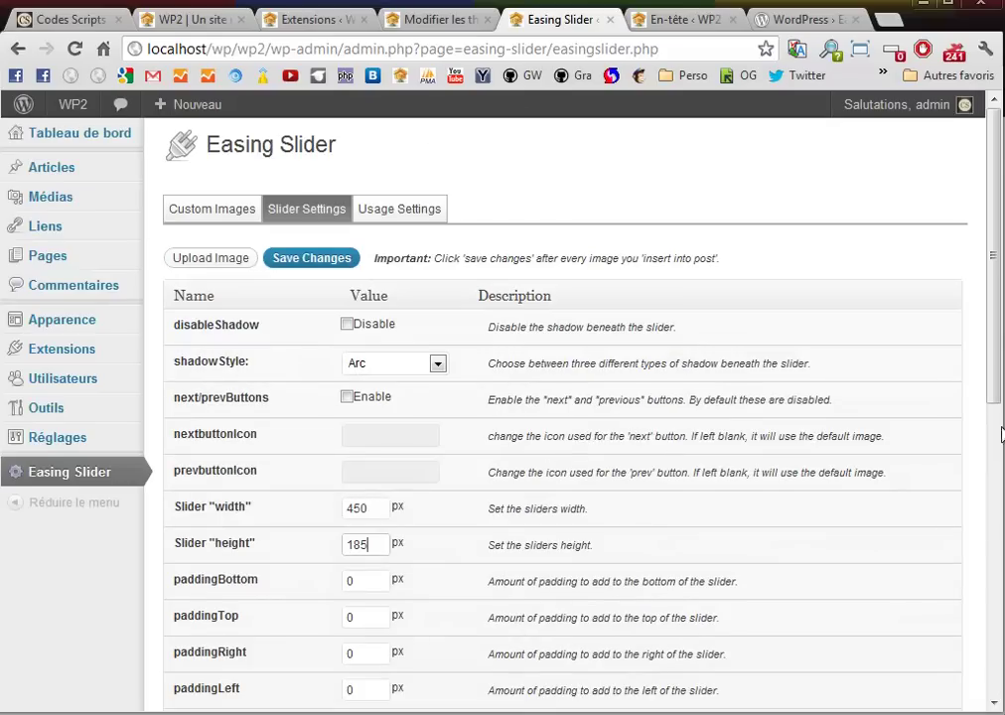
Review the Usage Settings, including plugin activation, jQuery loading, image source and selected category.
click(412, 217)
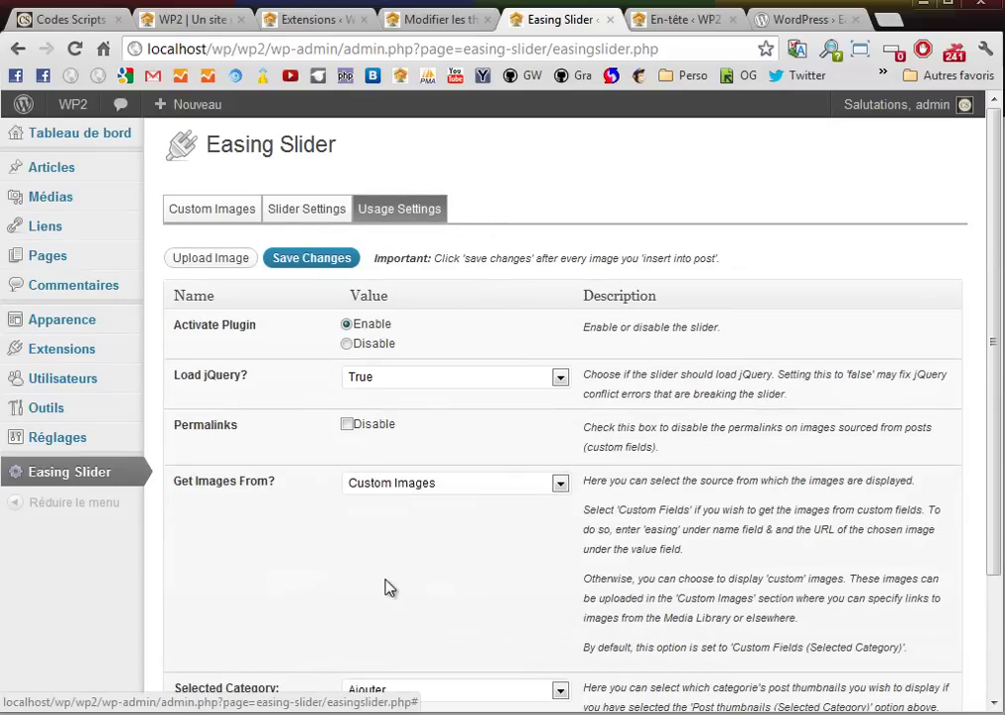
scroll(383, 578, down, 3)
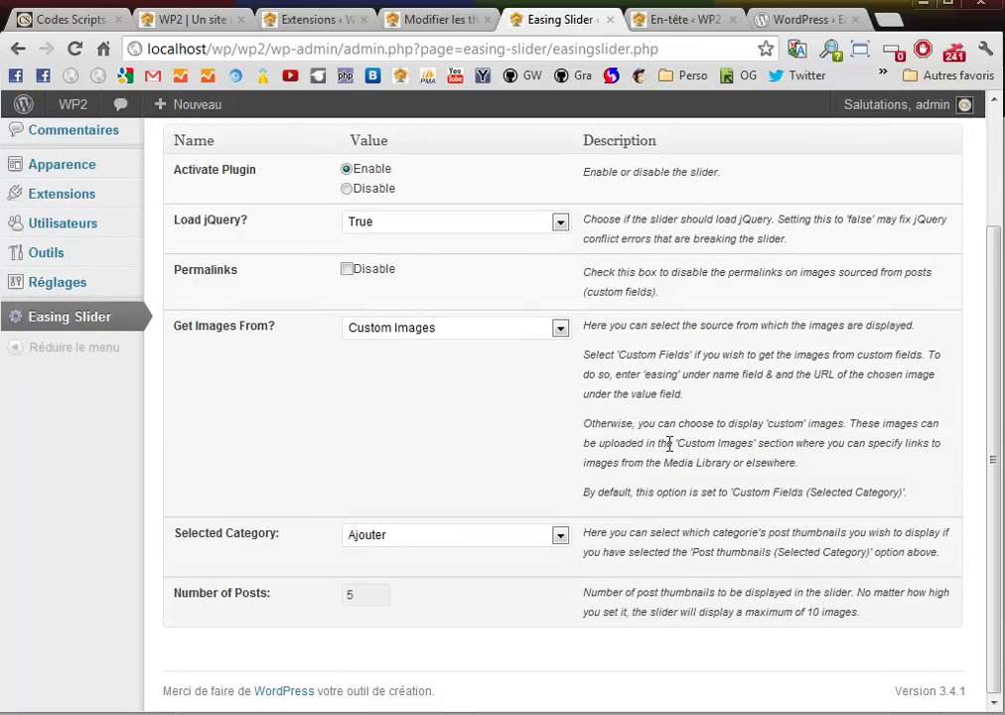
scroll(669, 443, up, 3)
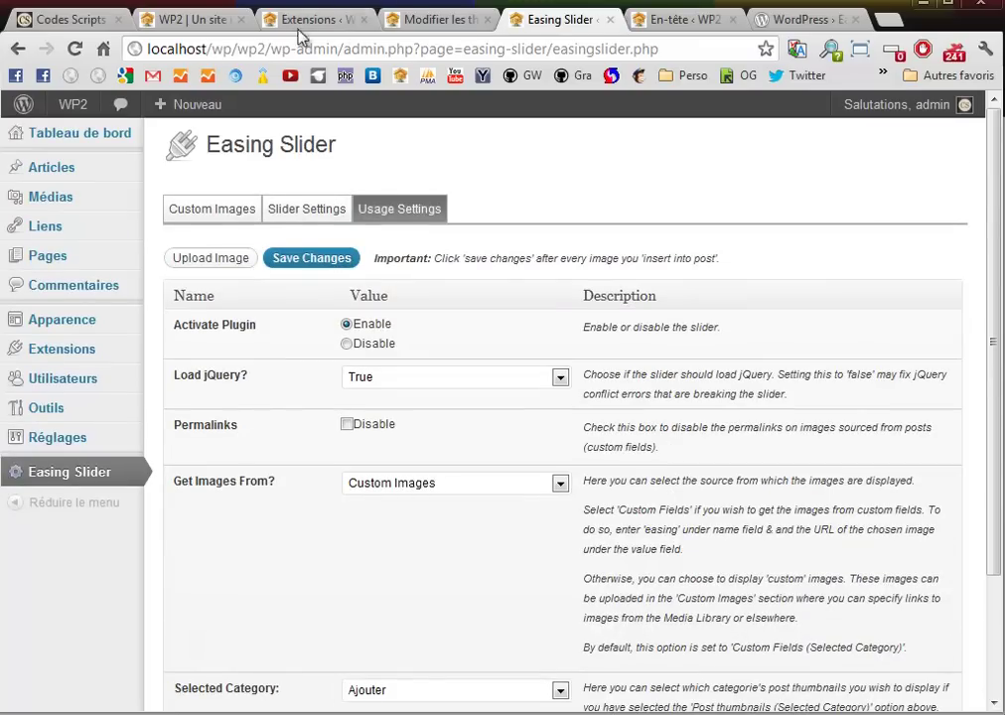
Open Twenty Eleven's header.php in the theme editor and look through it to the Outset and End comments before the main div.
click(437, 24)
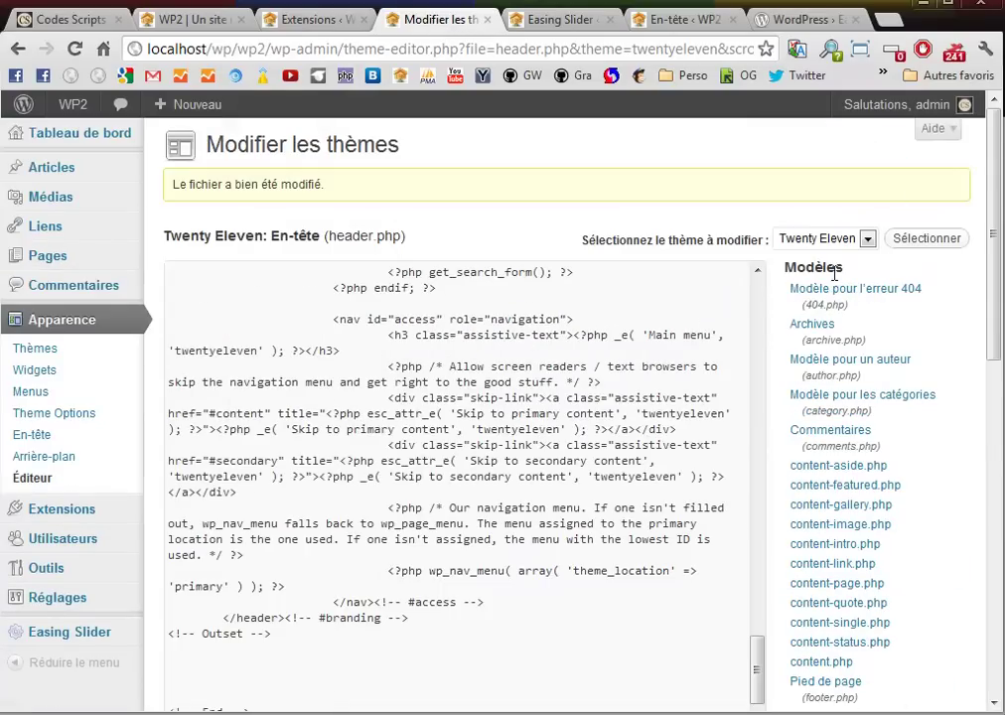
scroll(834, 278, down, 4)
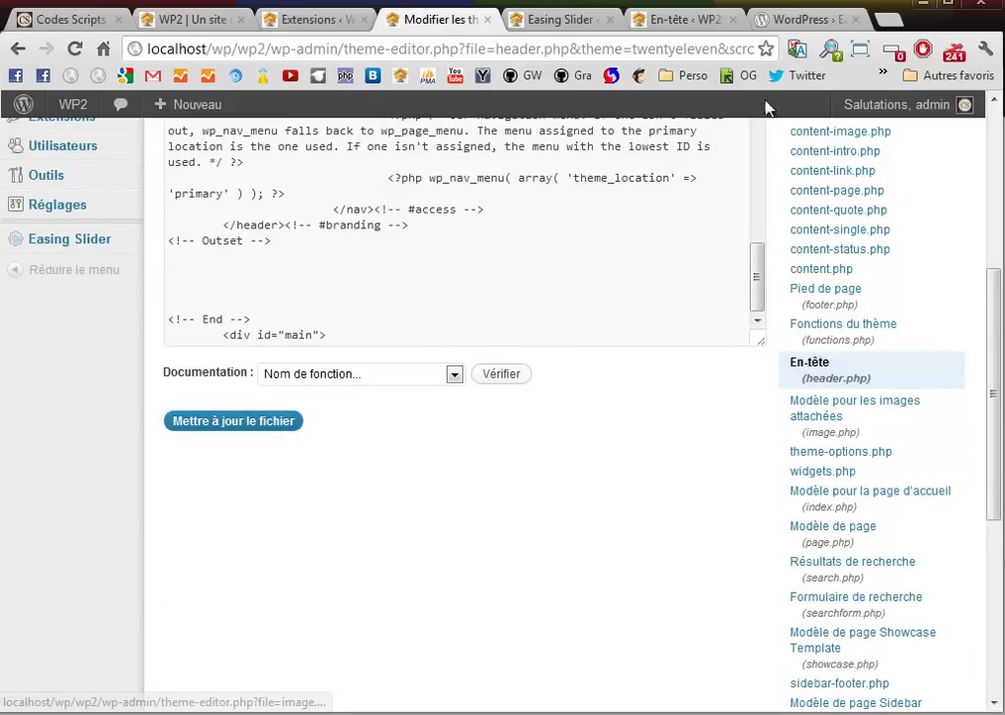
scroll(727, 533, up, 2)
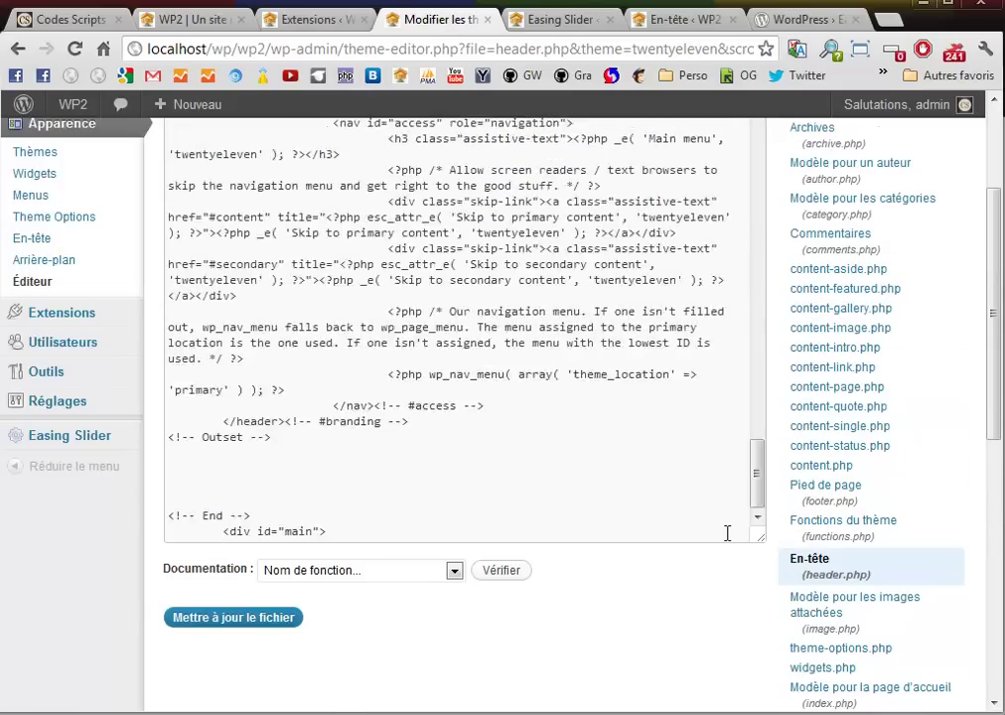
scroll(727, 533, up, 3)
scroll(859, 447, up, 2)
scroll(595, 407, up, 10)
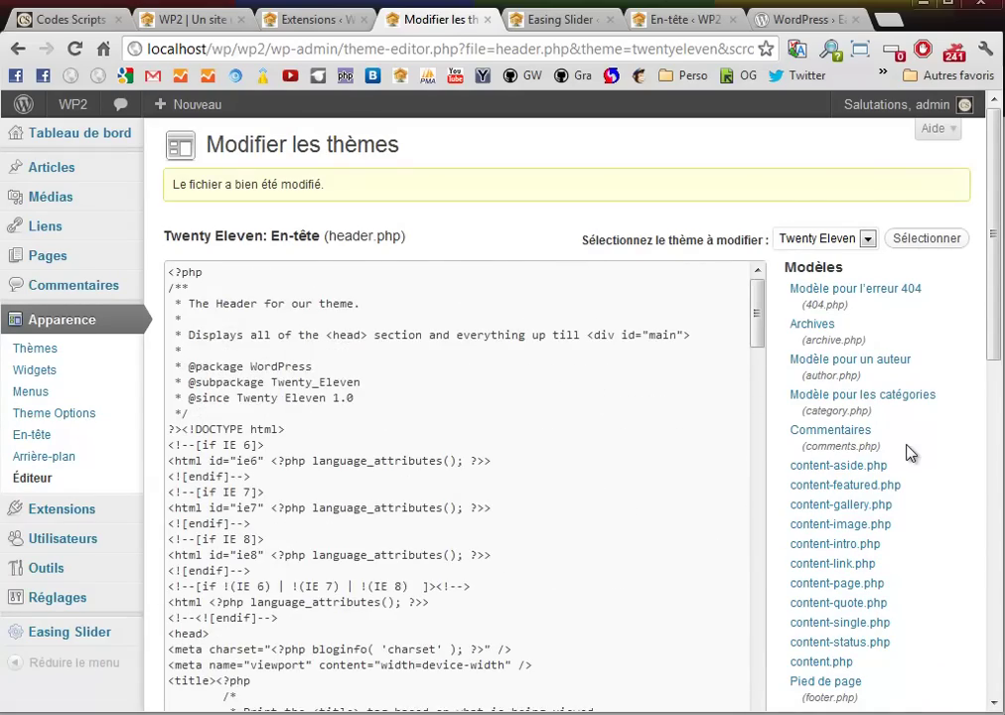
scroll(910, 452, down, 1)
scroll(430, 346, down, 9)
scroll(430, 346, down, 15)
scroll(431, 360, up, 2)
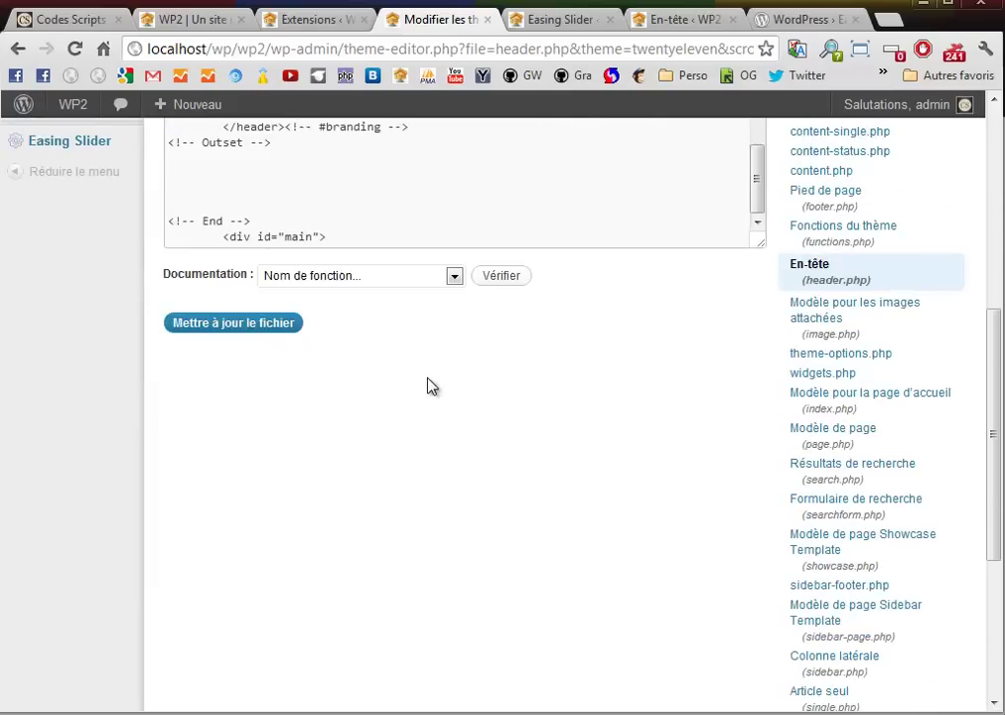
Insert <br /><br /> and <center><?php if (function_exists("easing_slider")){ easing_slider(); }; ?></center> between header.php's Outset and End comments, and update the file.
scroll(431, 385, up, 2)
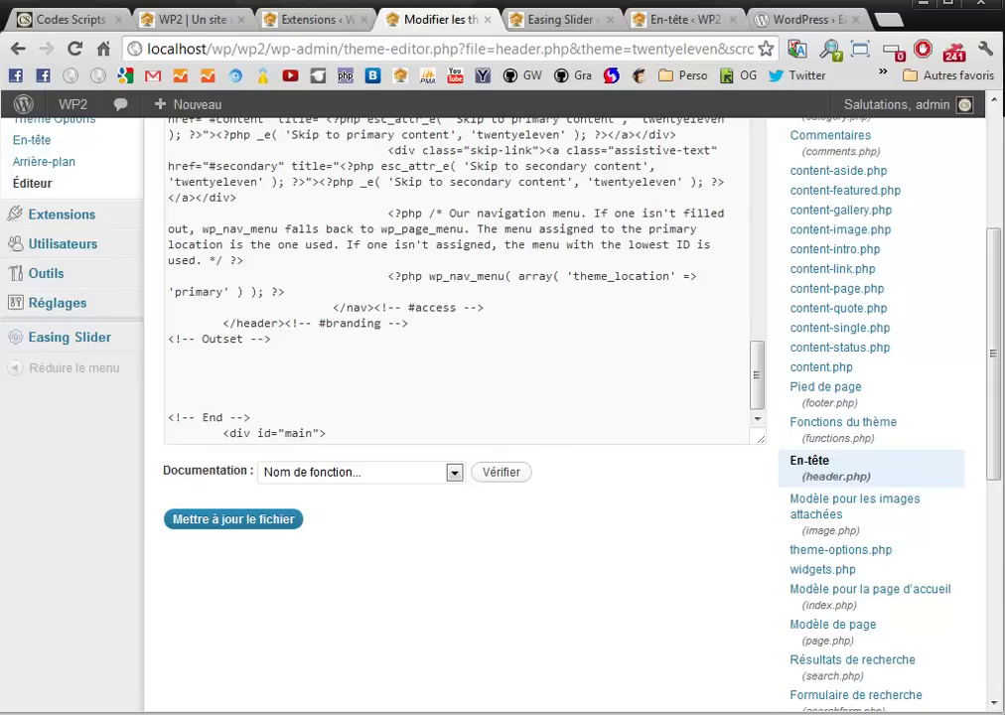
click(187, 376)
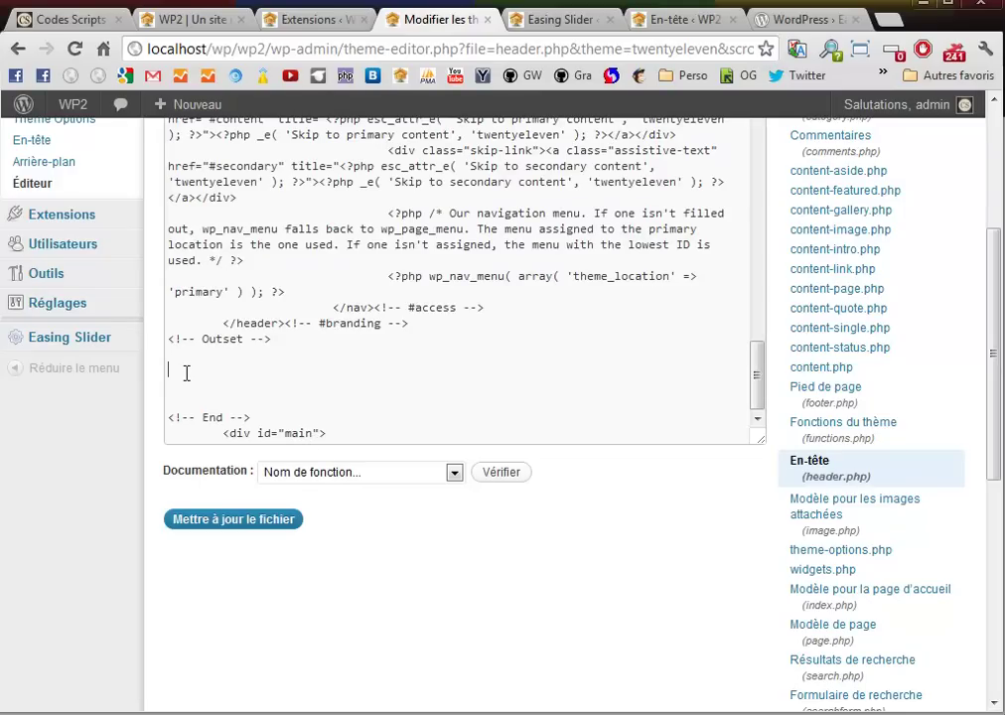
text(<br /><br /> <center><?php if (function_exists("easing_slider")){ easing_slider(); }; ?></center>)
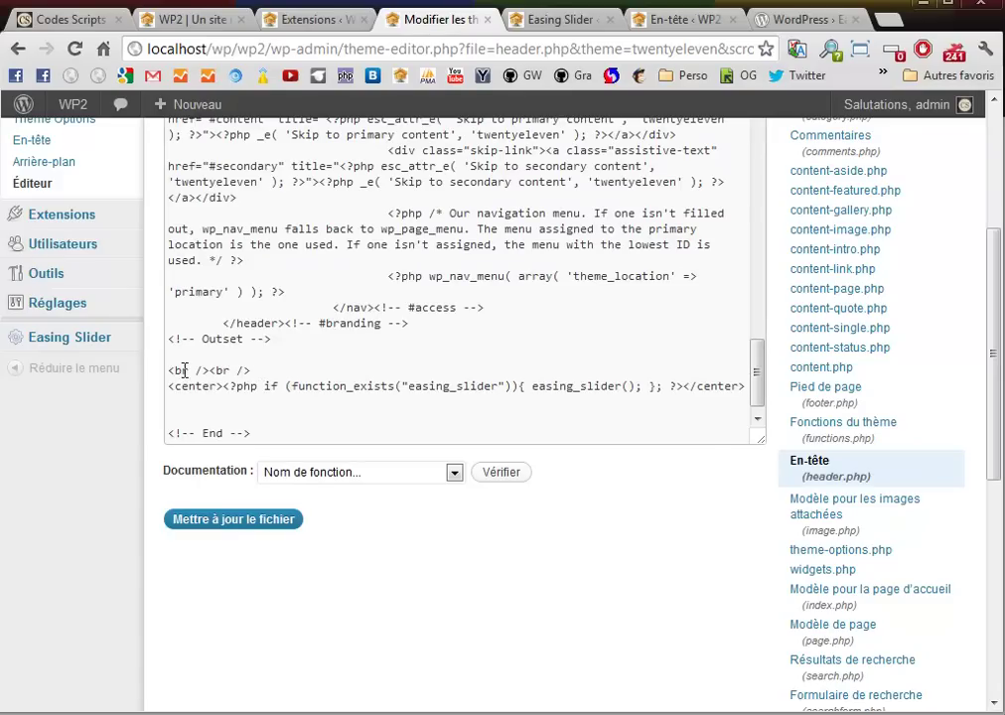
click(219, 528)
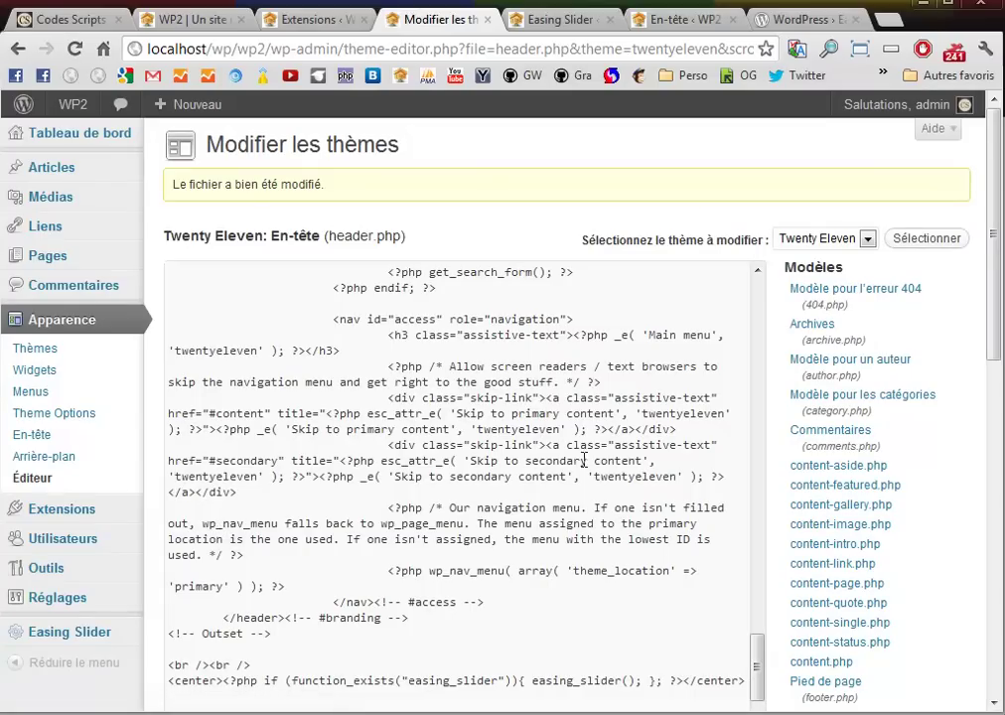
Remove the theme's header image in the custom header settings, save the changes, and reload the WP2 home page.
click(185, 22)
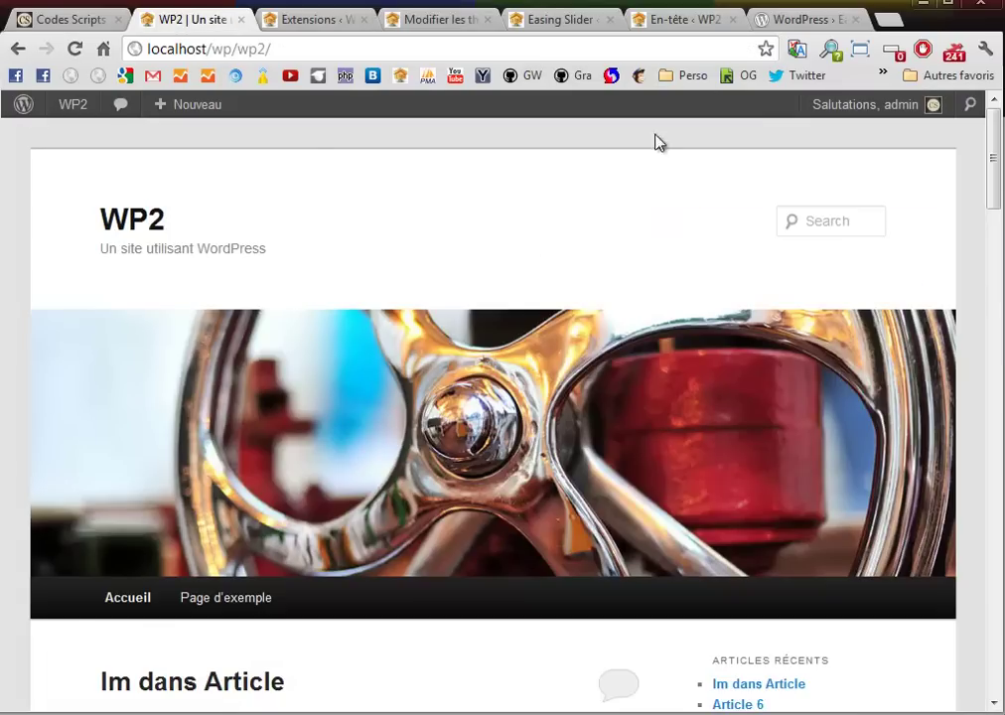
click(671, 15)
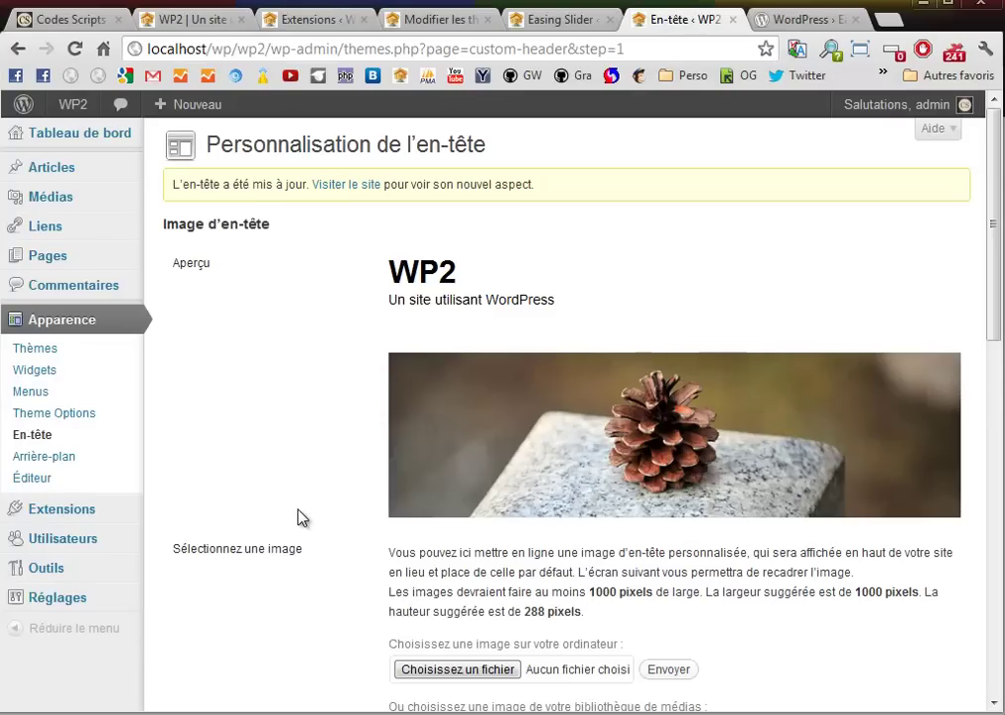
scroll(301, 517, down, 1)
scroll(301, 517, down, 5)
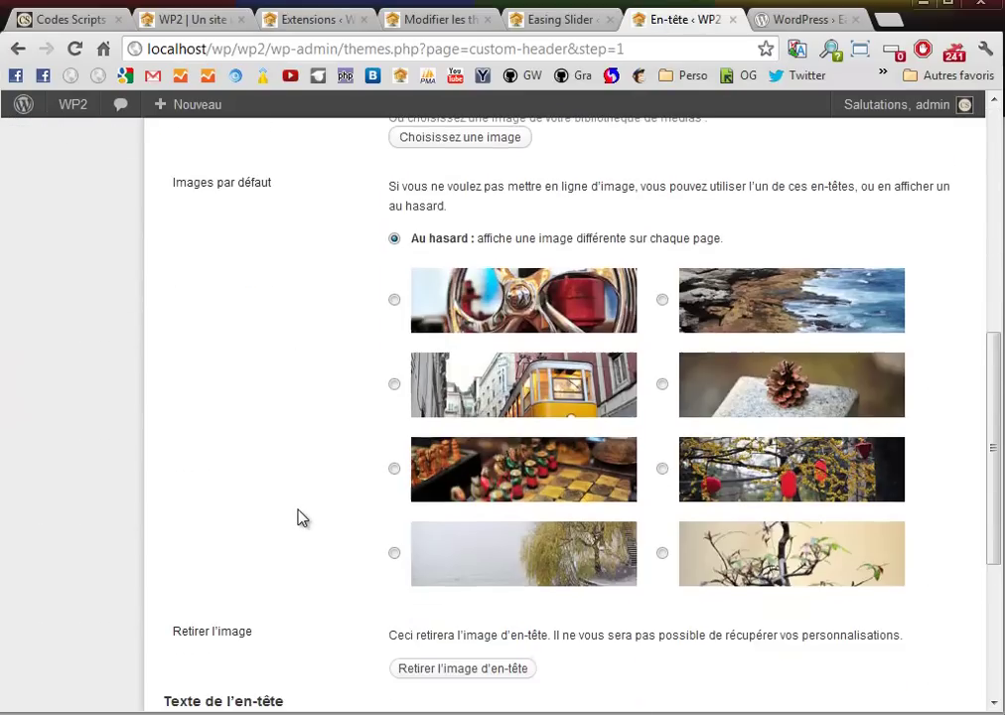
scroll(301, 517, up, 2)
scroll(475, 353, down, 5)
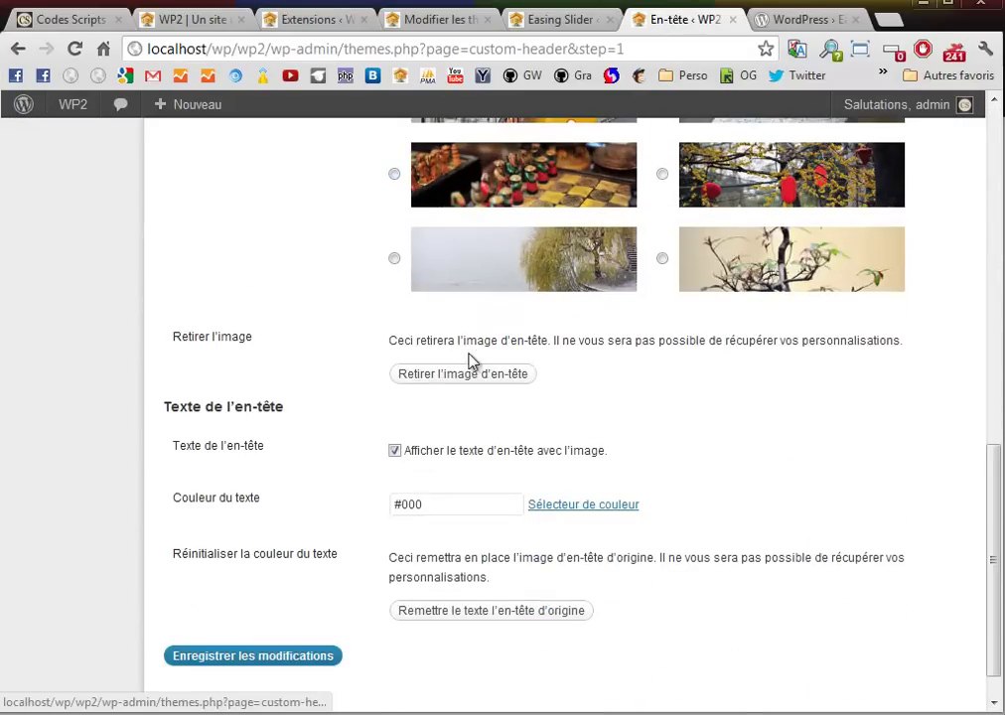
click(460, 374)
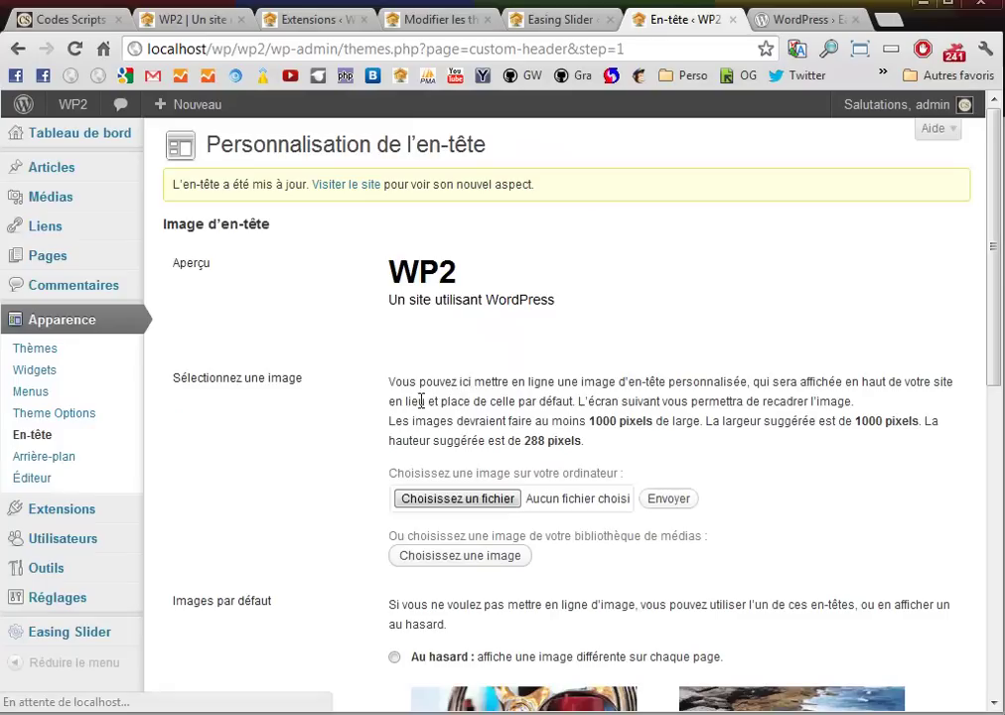
scroll(277, 476, down, 5)
scroll(285, 585, down, 2)
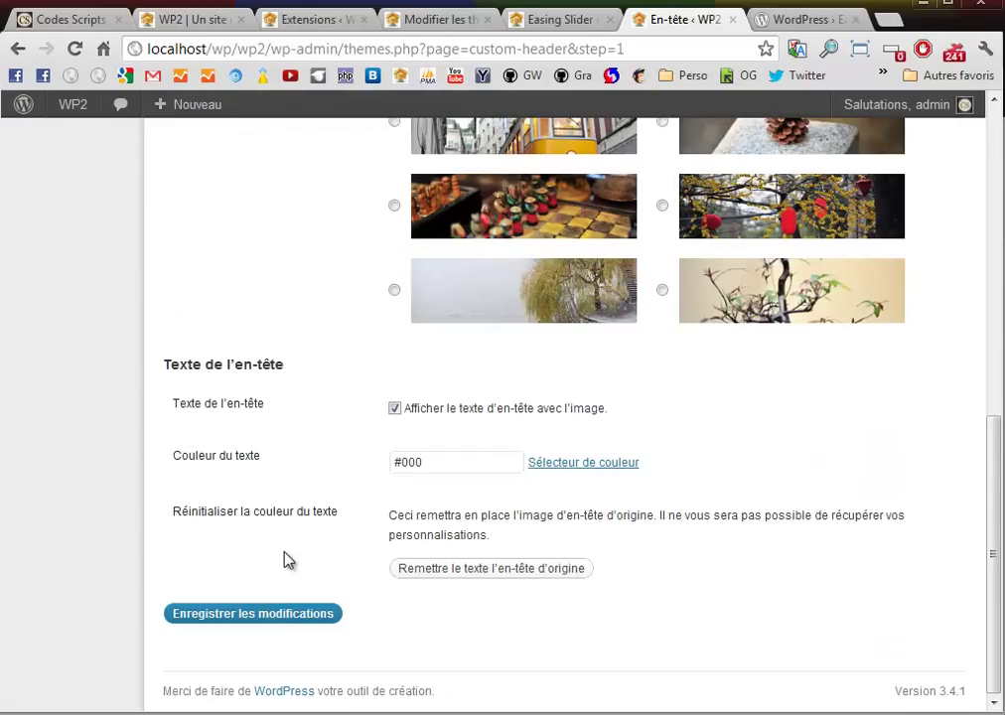
click(254, 615)
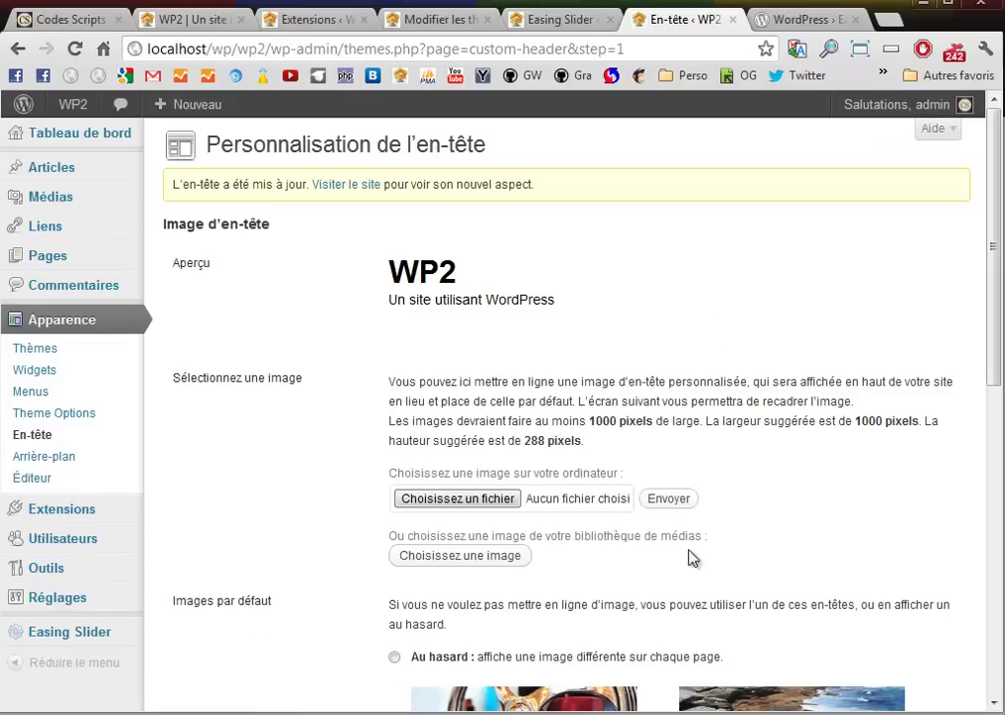
click(194, 20)
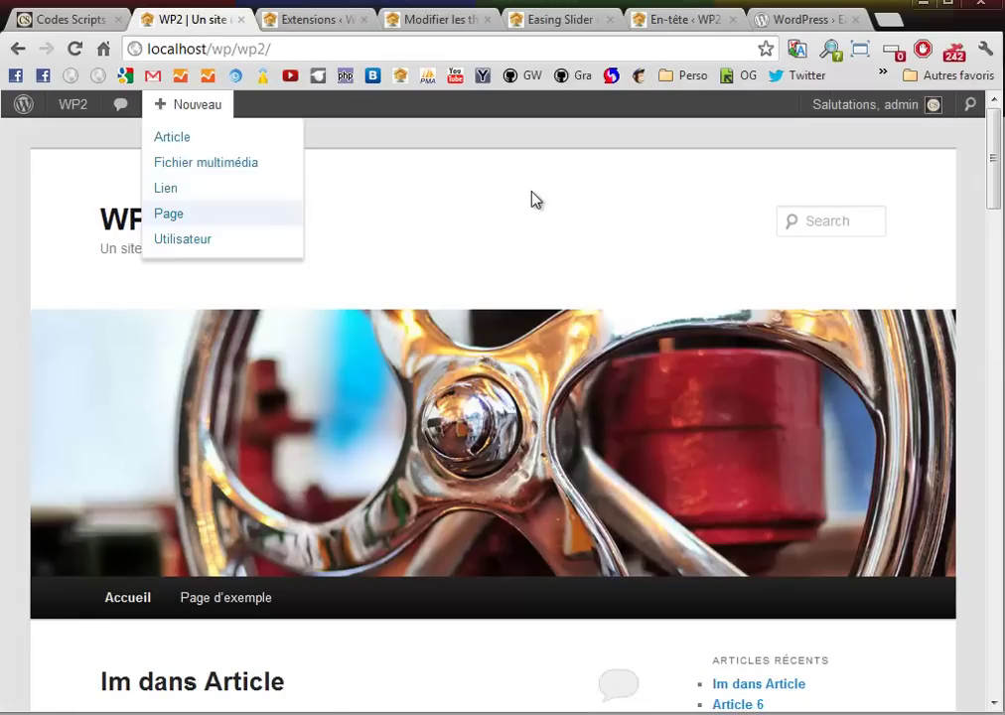
key(F5)
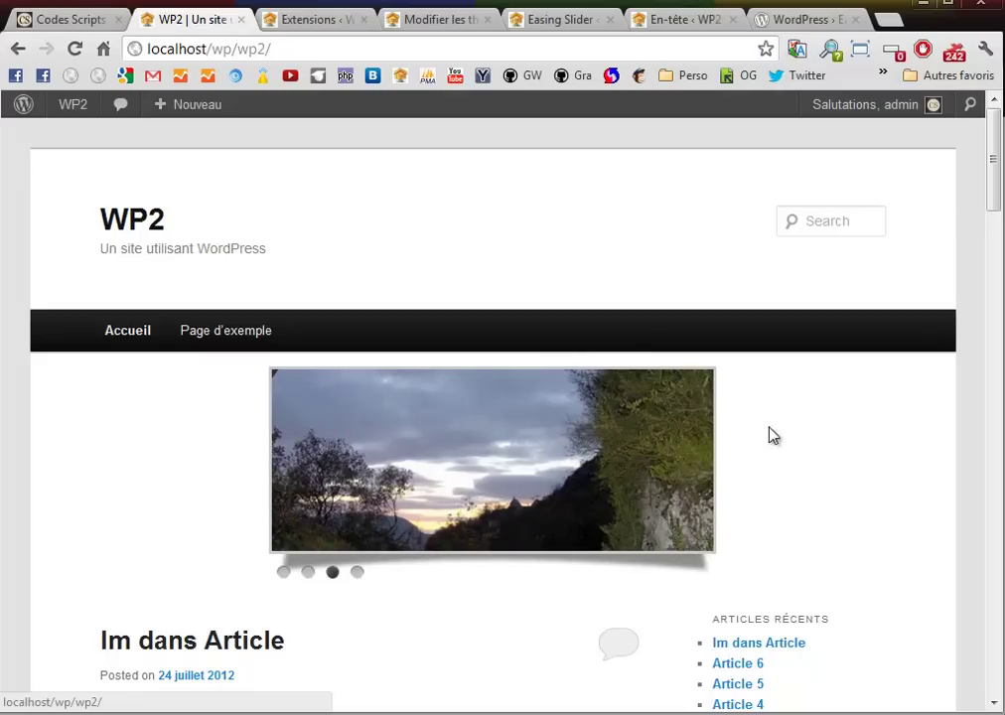
Set the Easing Slider width to 640 px, save the changes, and reload the WP2 home page.
click(549, 22)
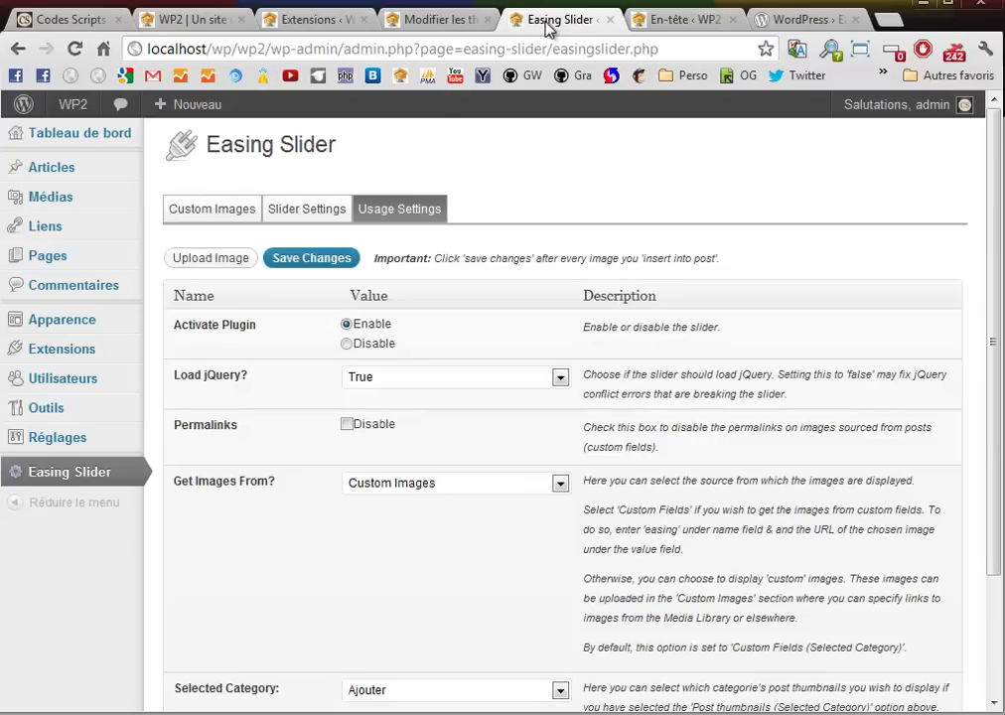
click(289, 211)
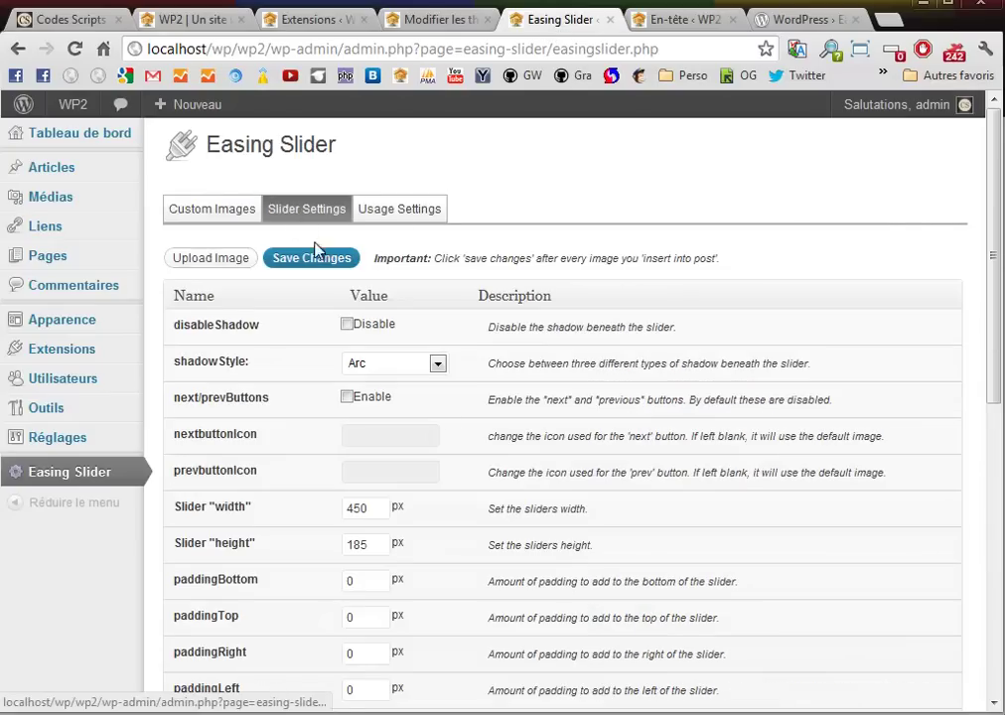
double_click(364, 509)
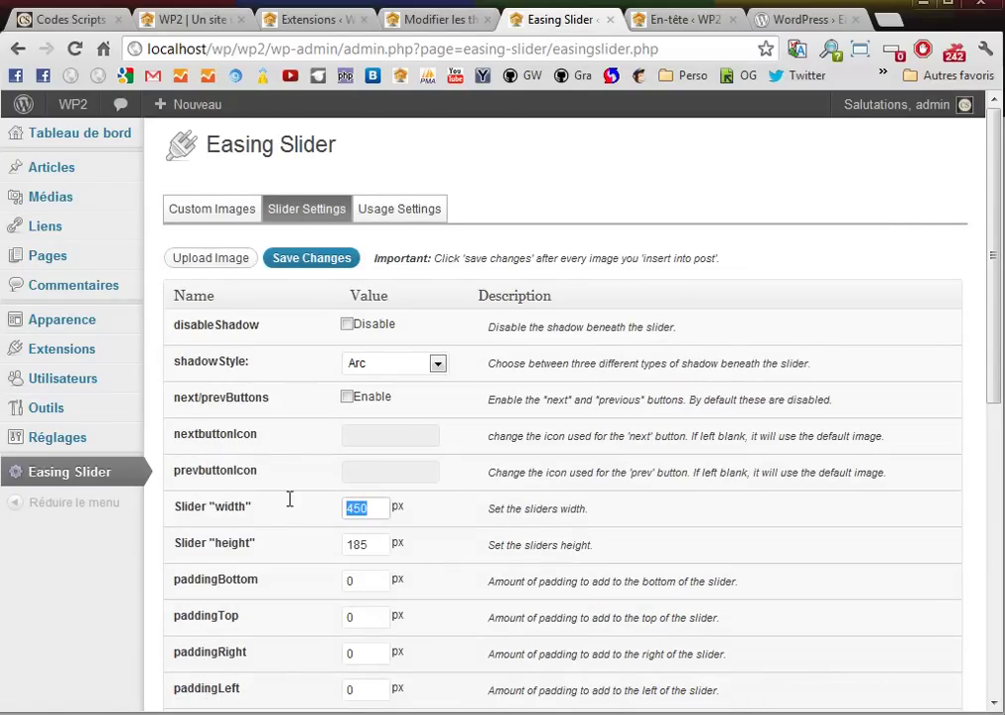
text(640)
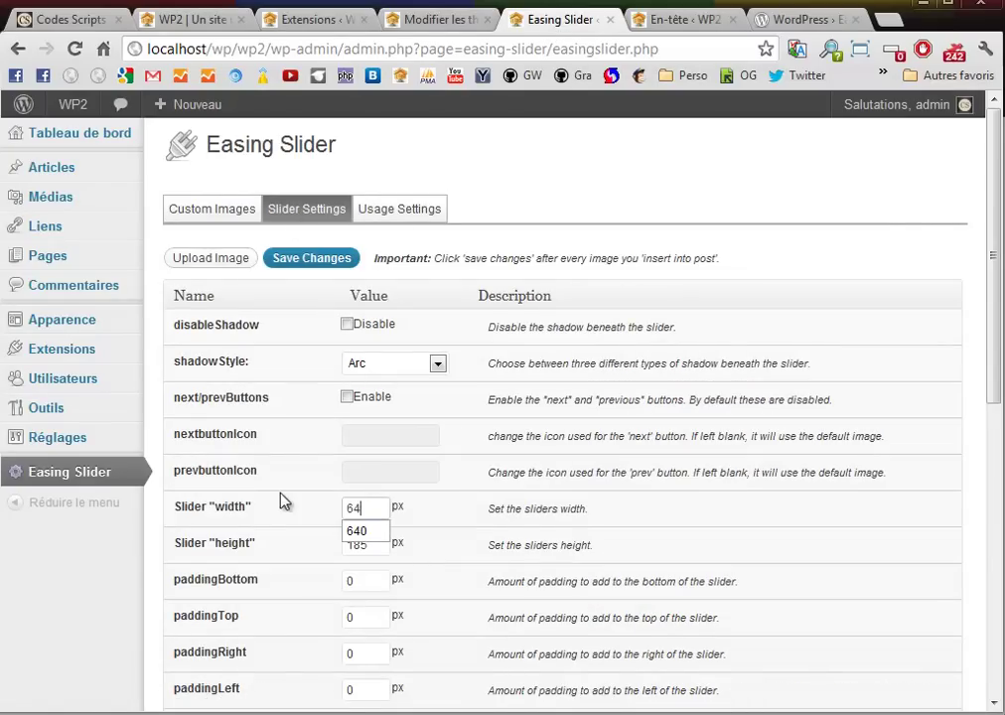
click(320, 260)
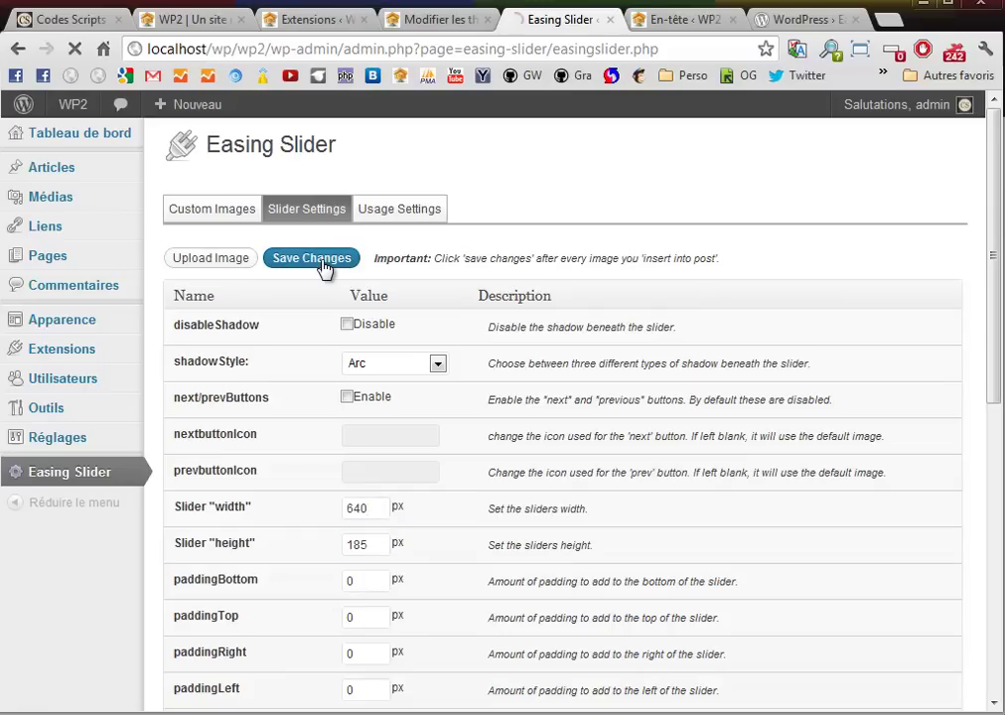
click(174, 20)
key(F5)
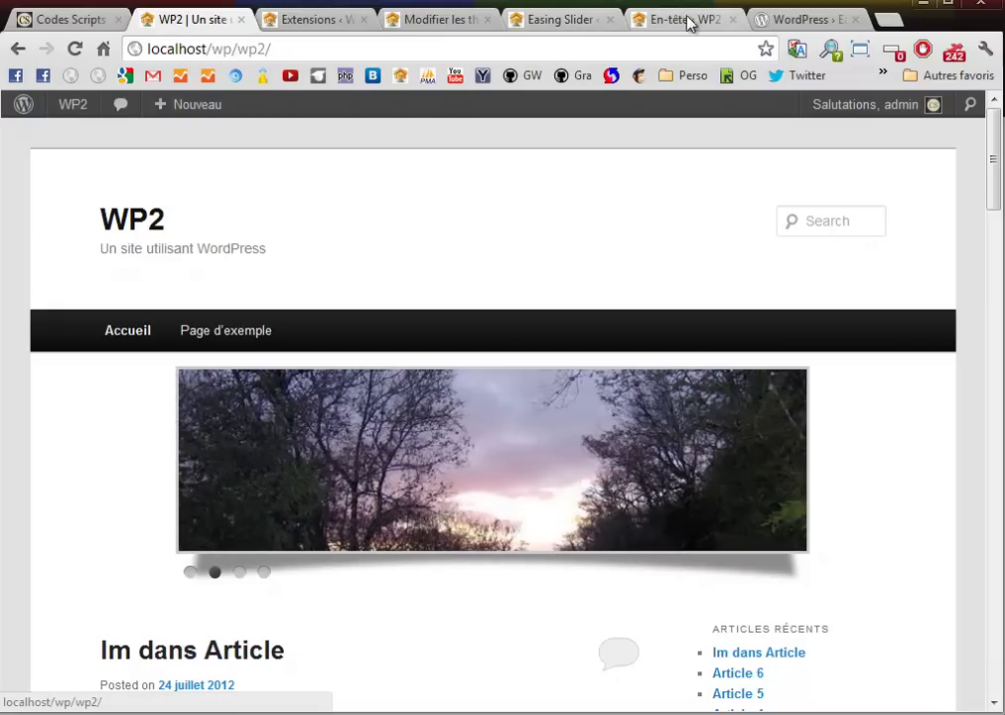
Set the Easing Slider width to 480 px, save the changes, and reload the WP2 home page.
click(549, 24)
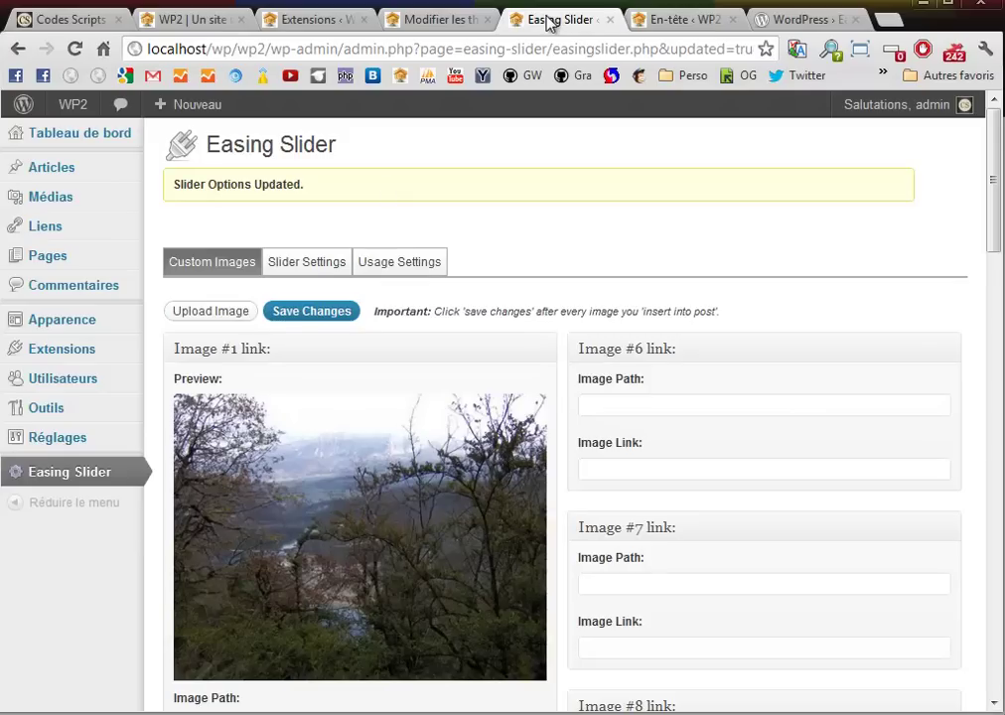
click(307, 261)
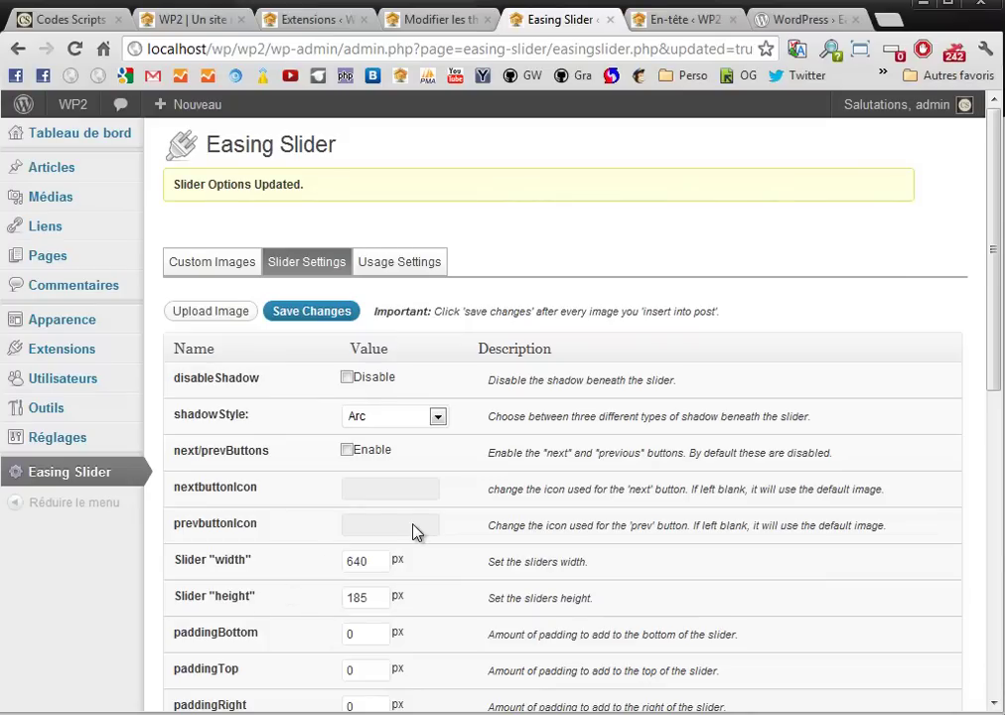
double_click(366, 562)
text(480)
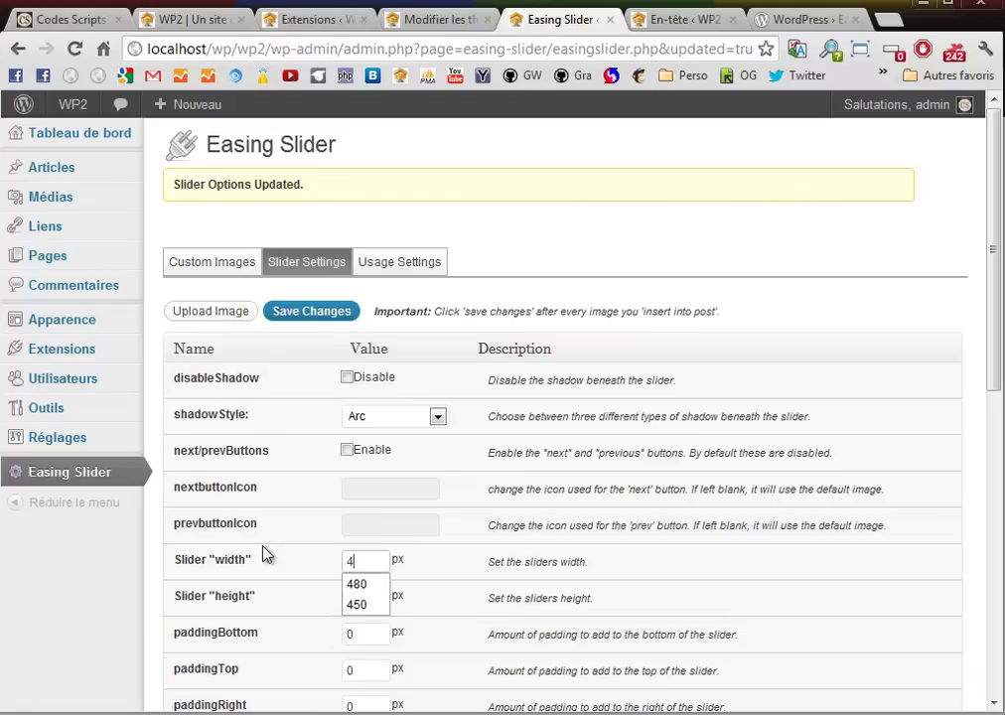
click(316, 314)
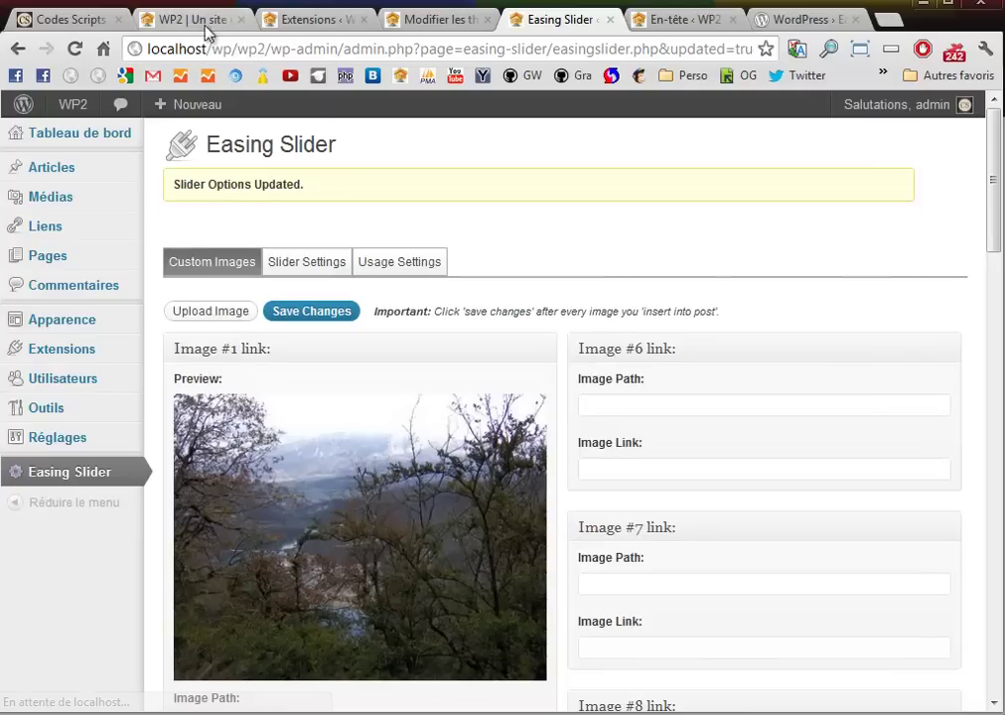
click(185, 27)
key(F5)
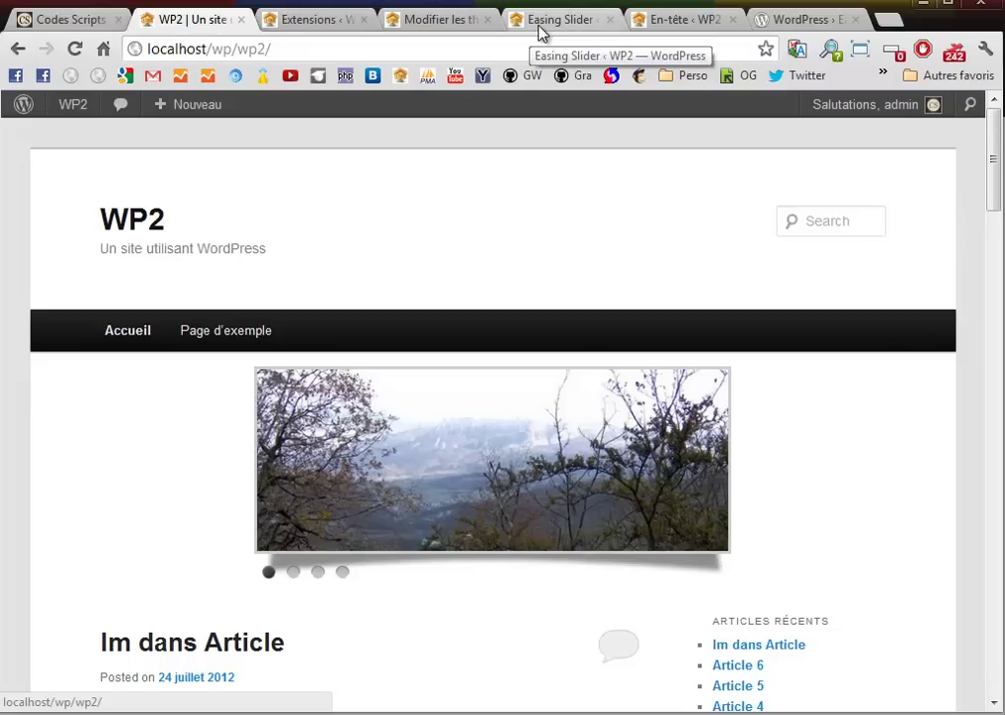
Copy the [easingslider] shortcode for posts from the plugin's installation page on wordpress.org.
click(785, 25)
scroll(317, 538, down, 3)
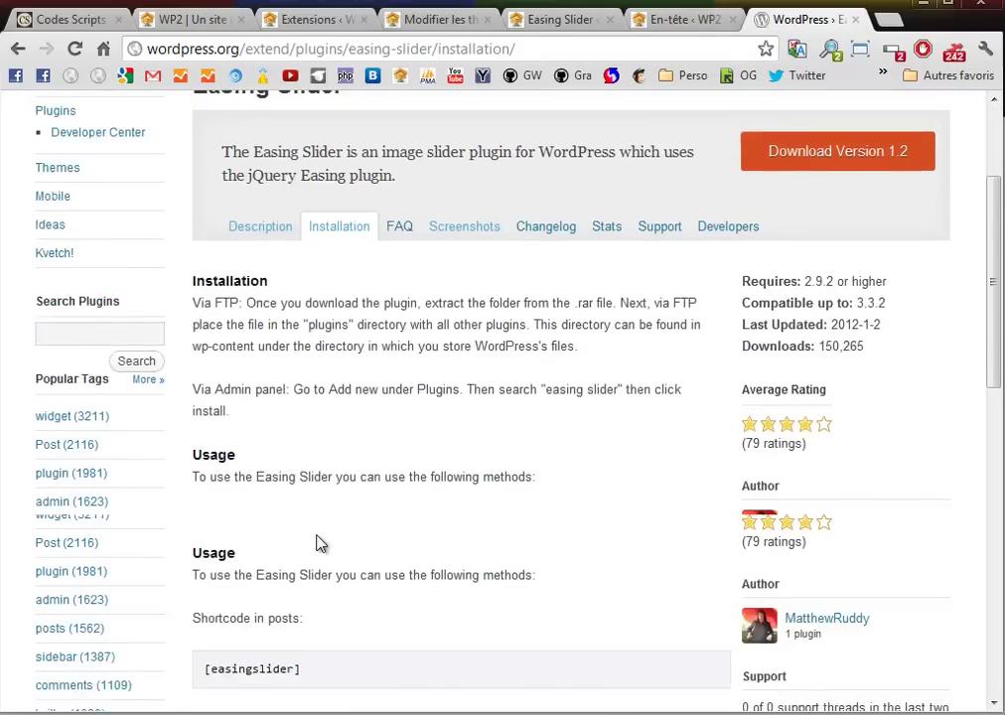
drag(302, 473, 206, 477)
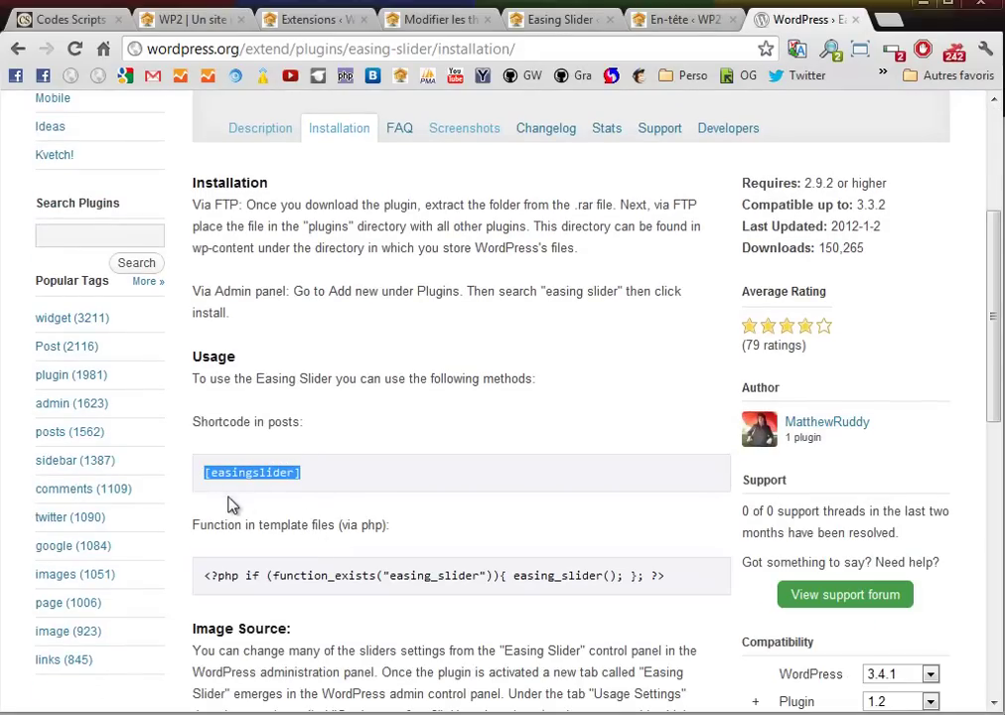
right_click(231, 473)
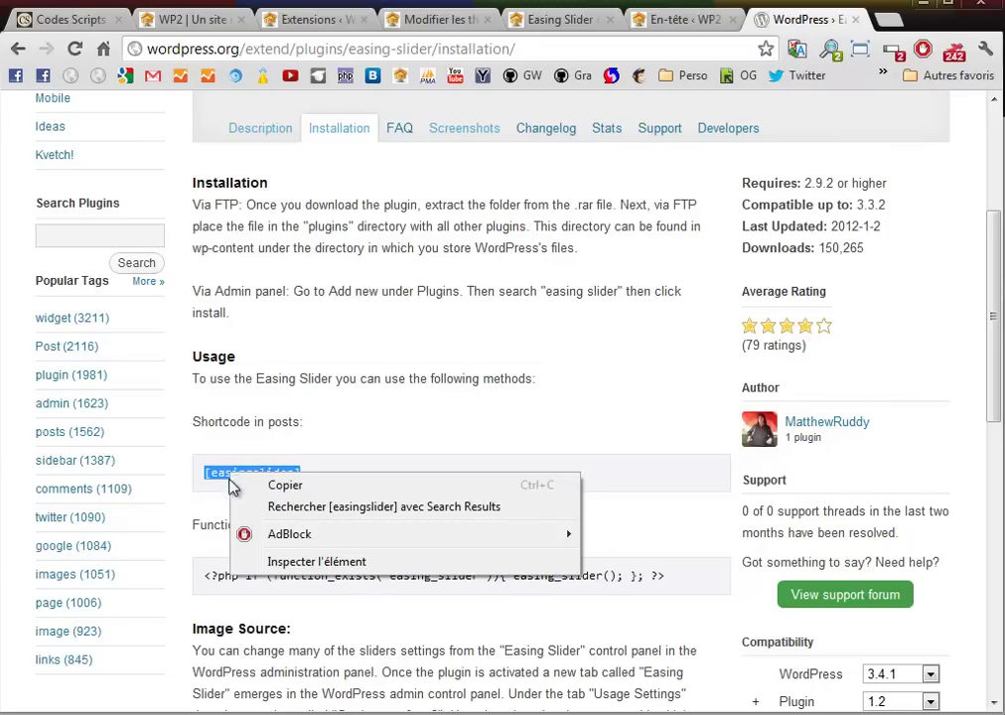
click(283, 491)
click(338, 474)
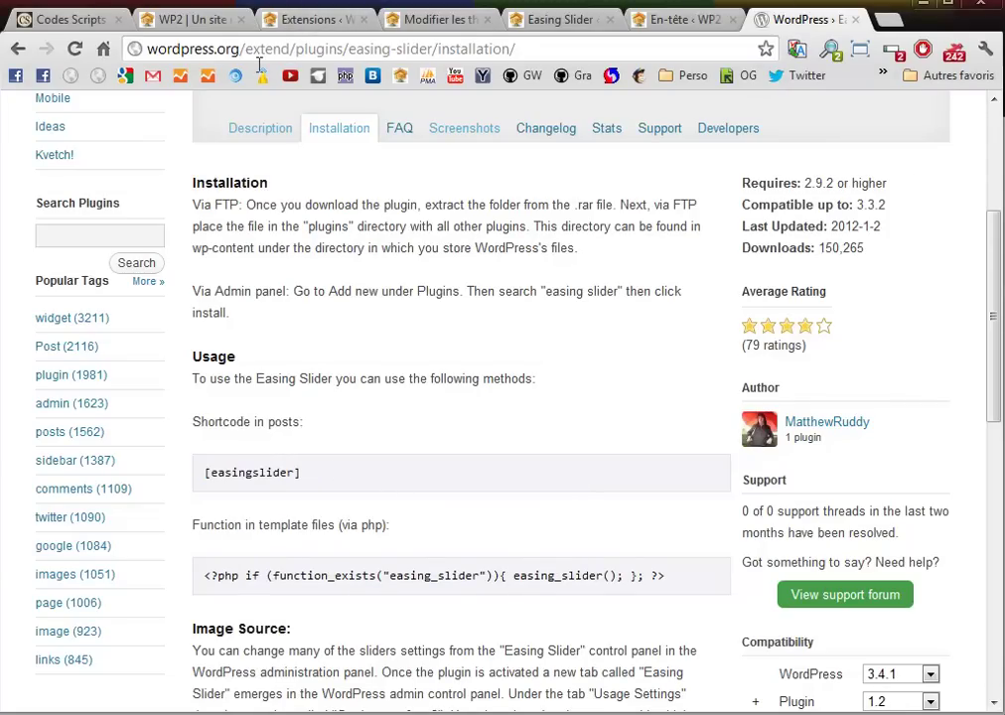
Open the article "Im dans Article" for editing and paste the [easingslider] shortcode below its text.
click(307, 21)
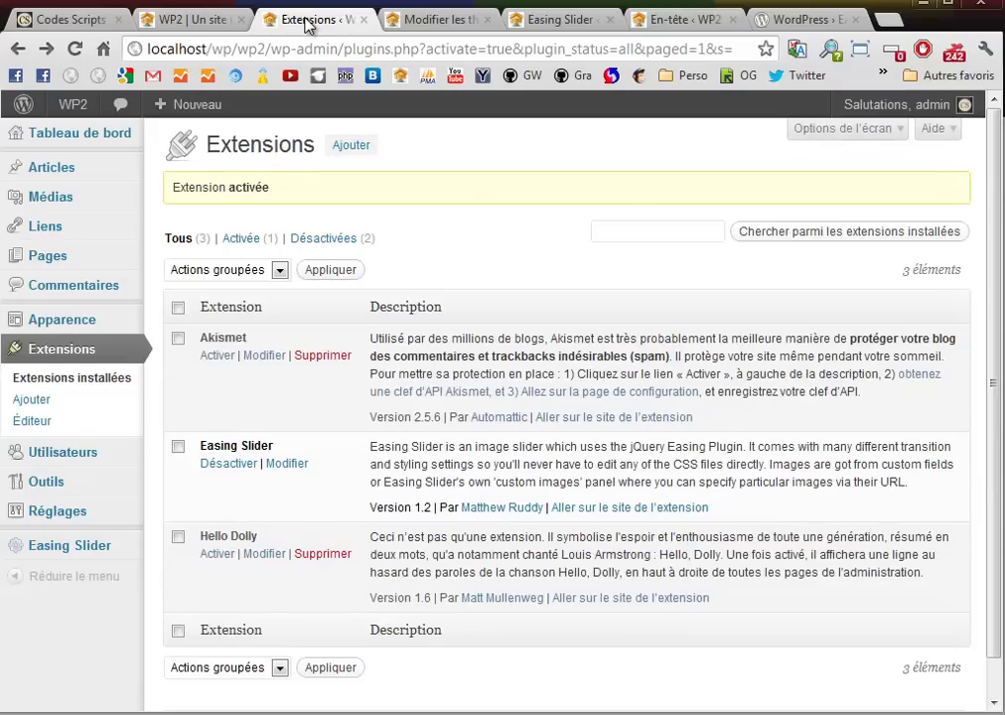
click(186, 19)
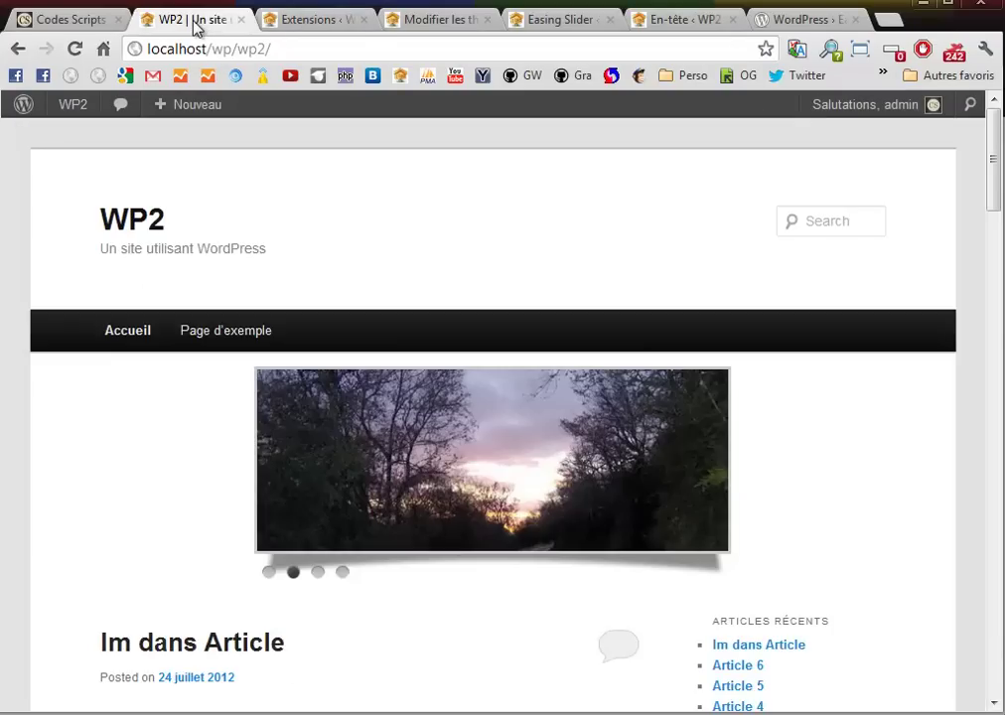
scroll(82, 553, down, 4)
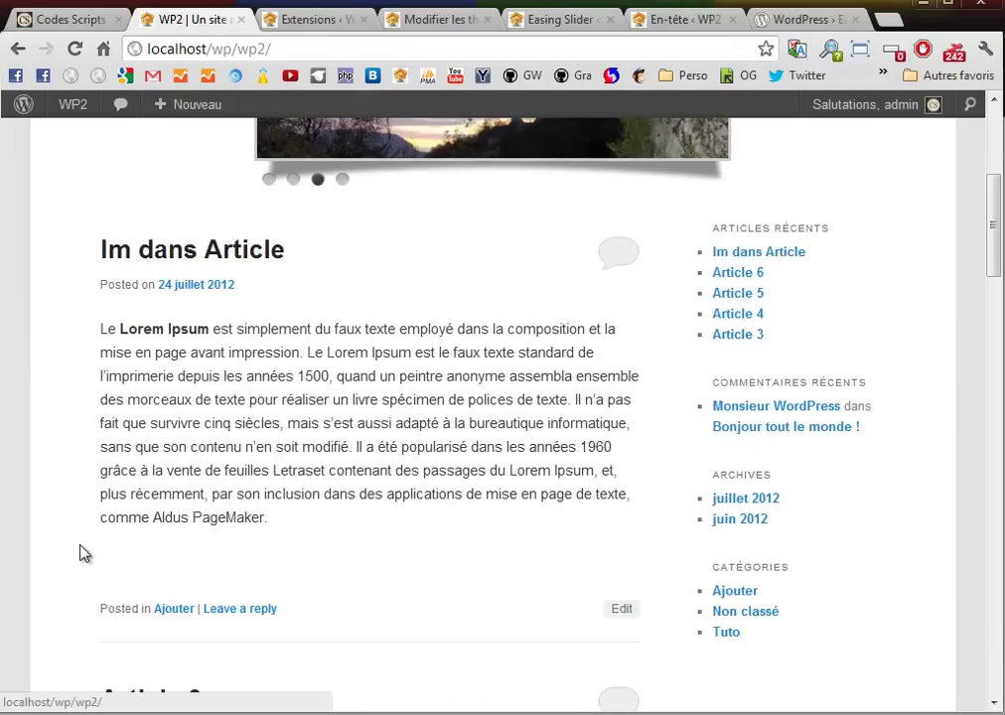
click(156, 250)
scroll(155, 253, down, 3)
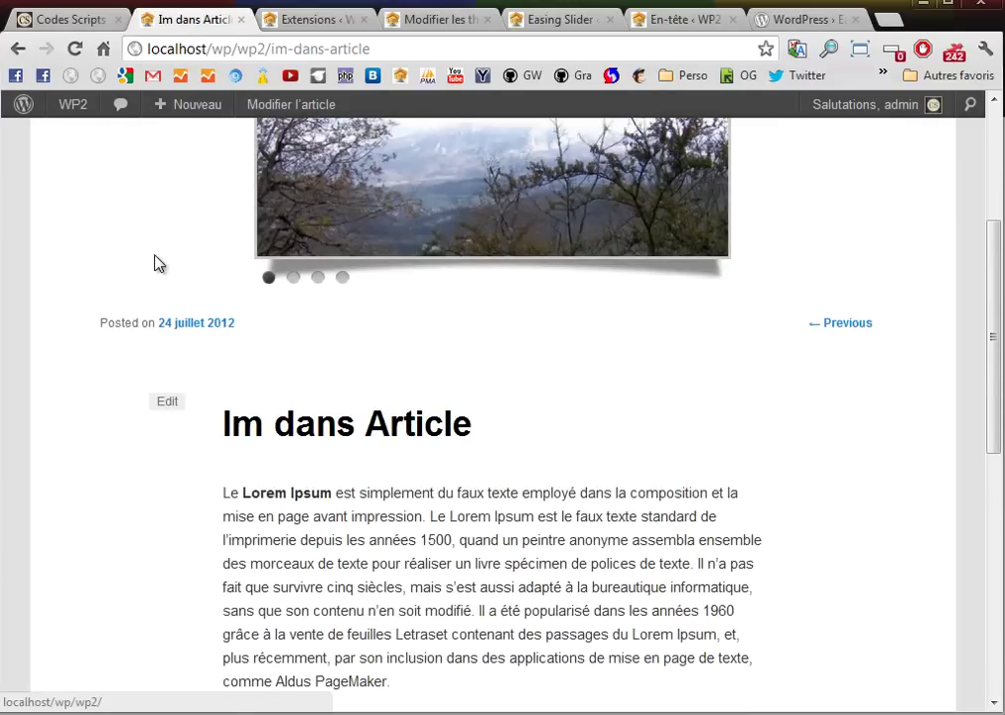
scroll(159, 278, down, 1)
click(167, 307)
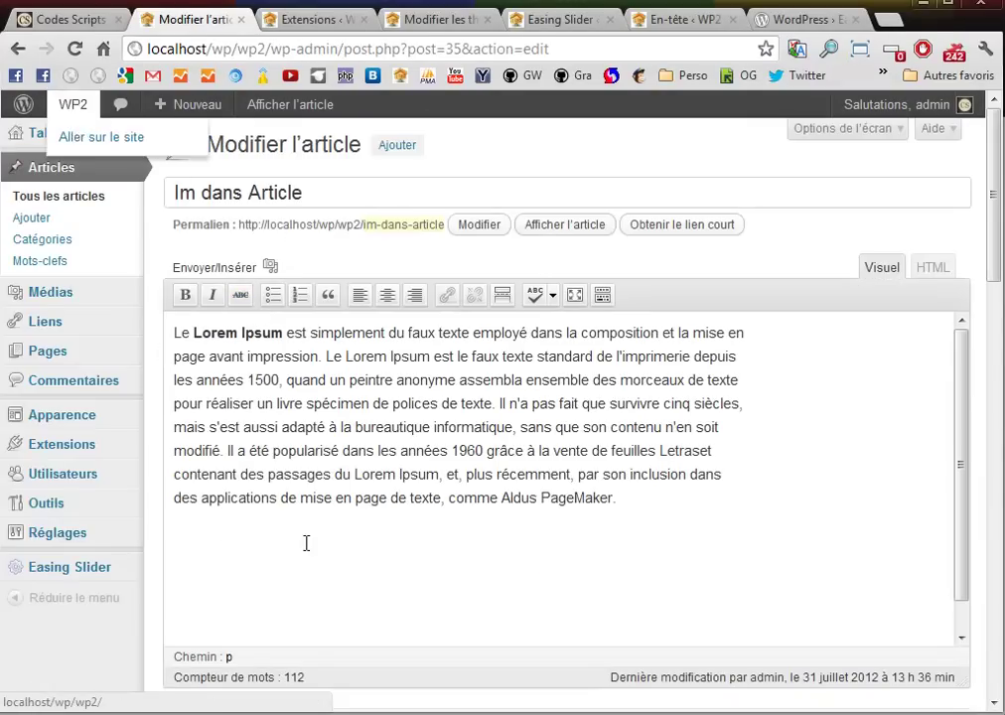
click(204, 546)
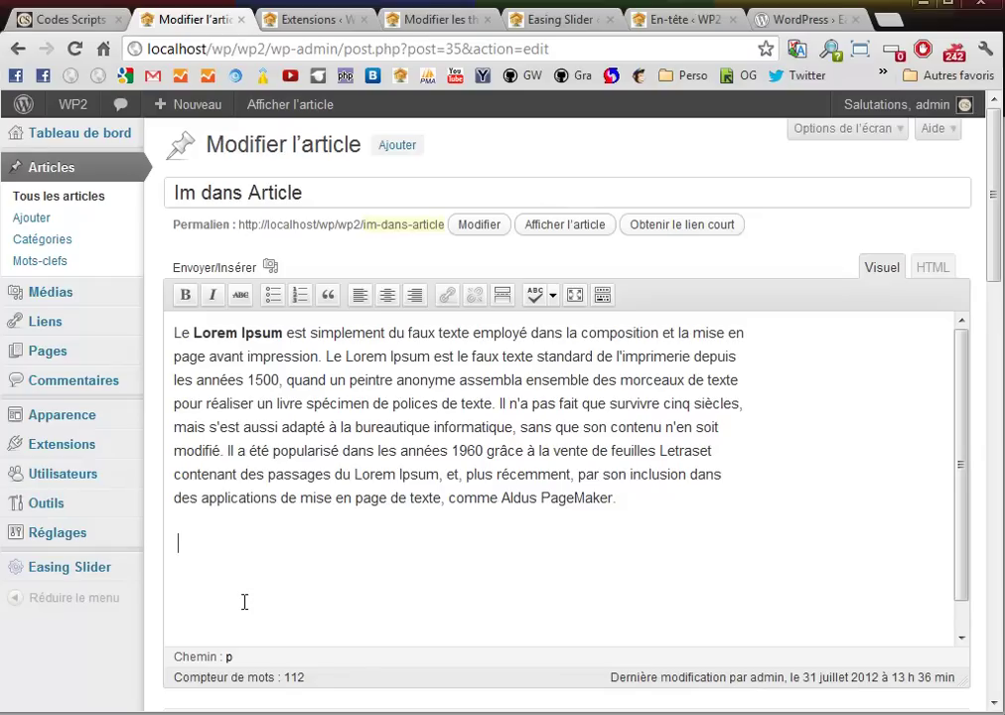
key(ctrl+v)
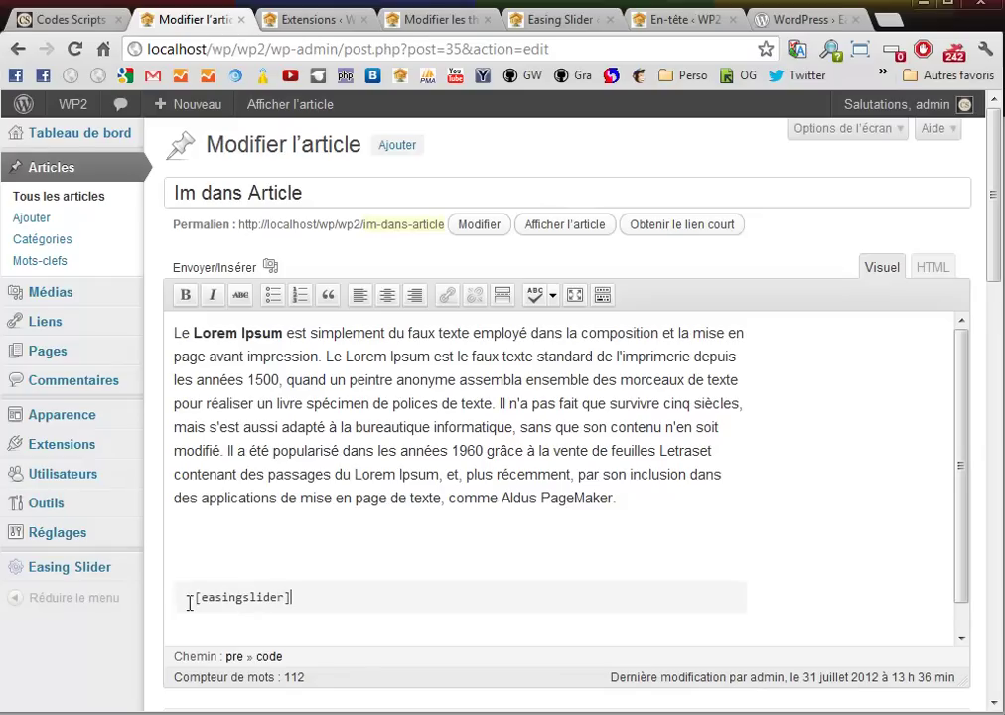
Replace the code-formatted [easingslider] shortcode below the article's text with a plain-text one and update the article.
key(ctrl+z)
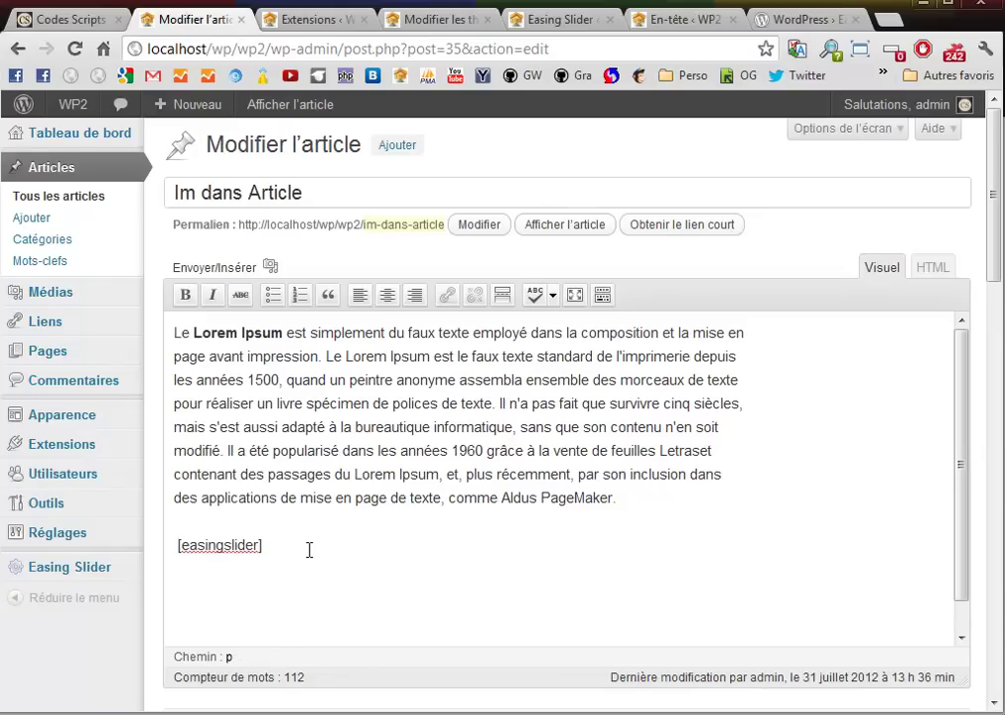
scroll(324, 542, down, 3)
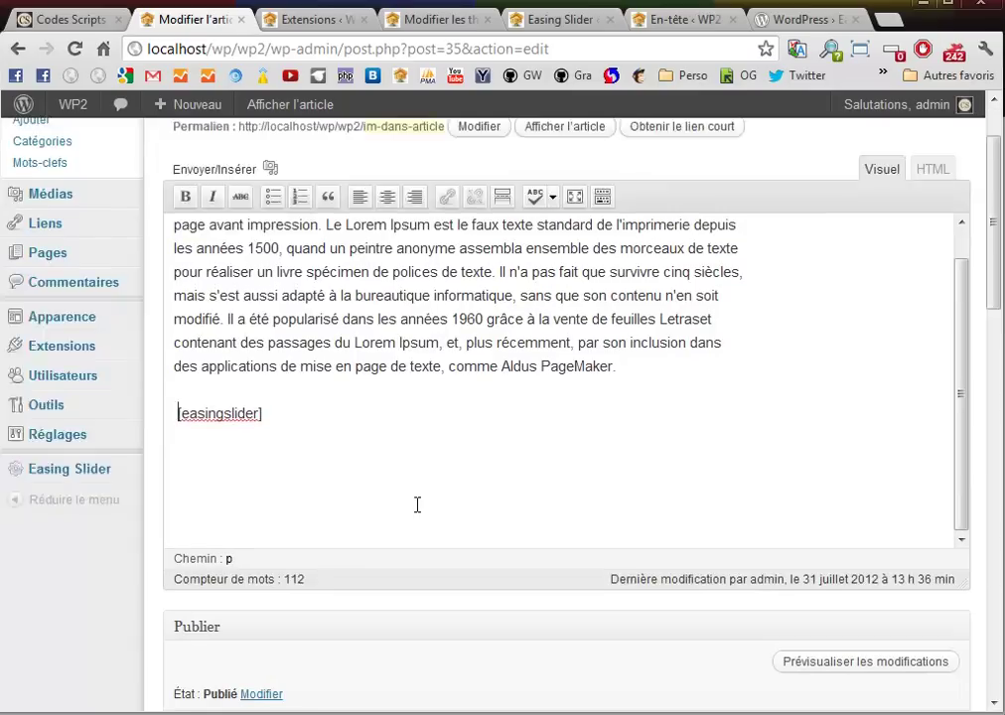
click(910, 697)
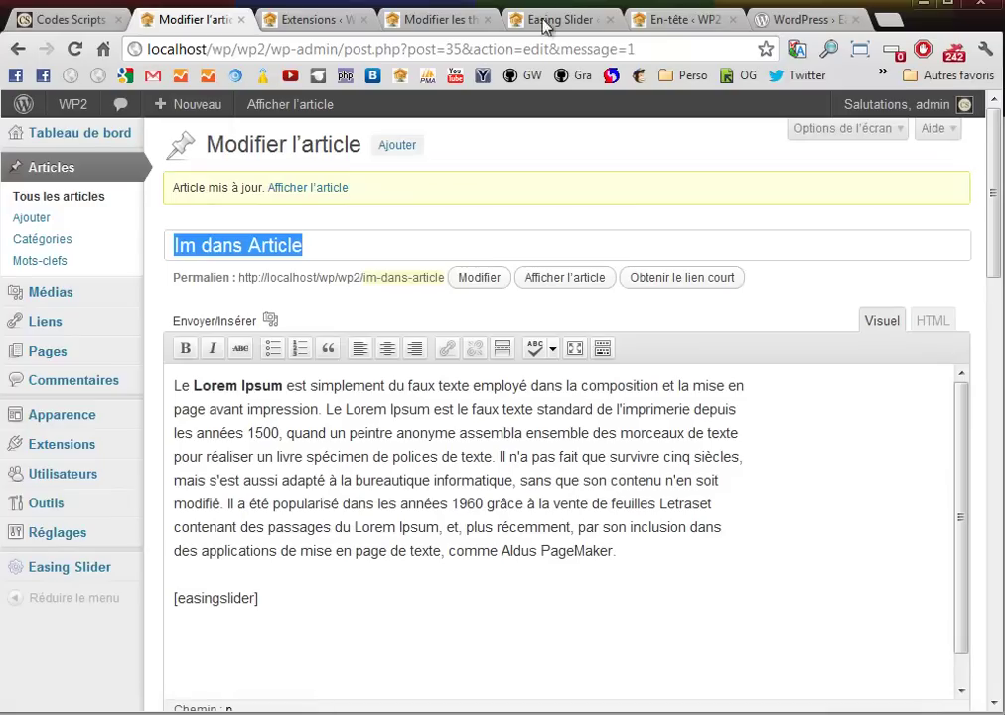
Go to the WP2 home page and examine the slider in the header and inside the article "Im dans Article".
click(82, 113)
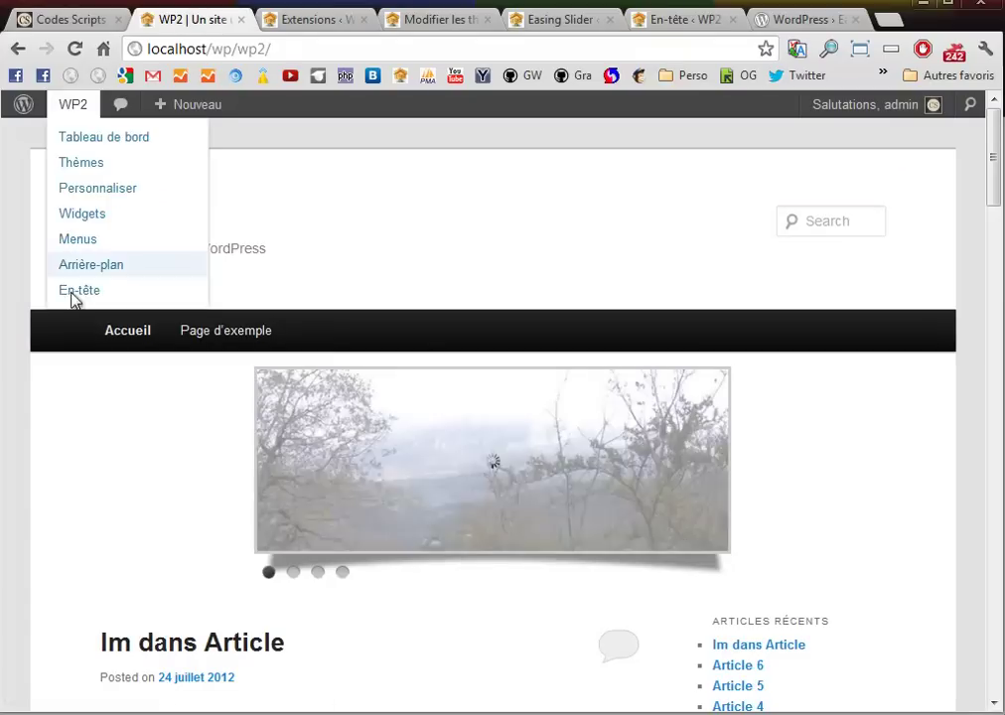
scroll(109, 453, down, 3)
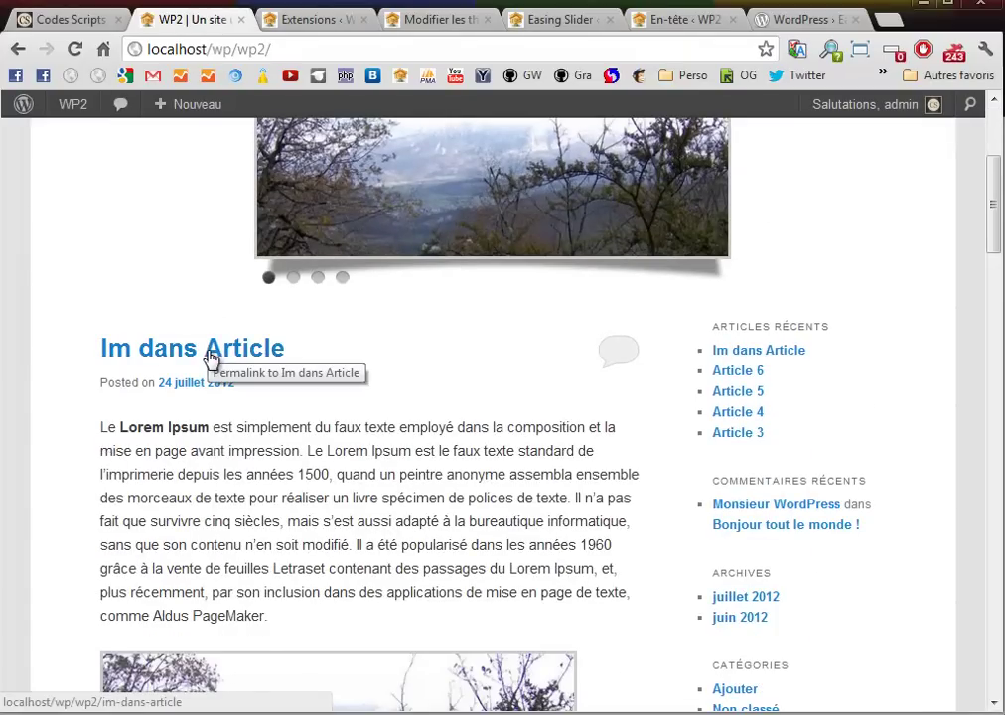
scroll(311, 503, down, 3)
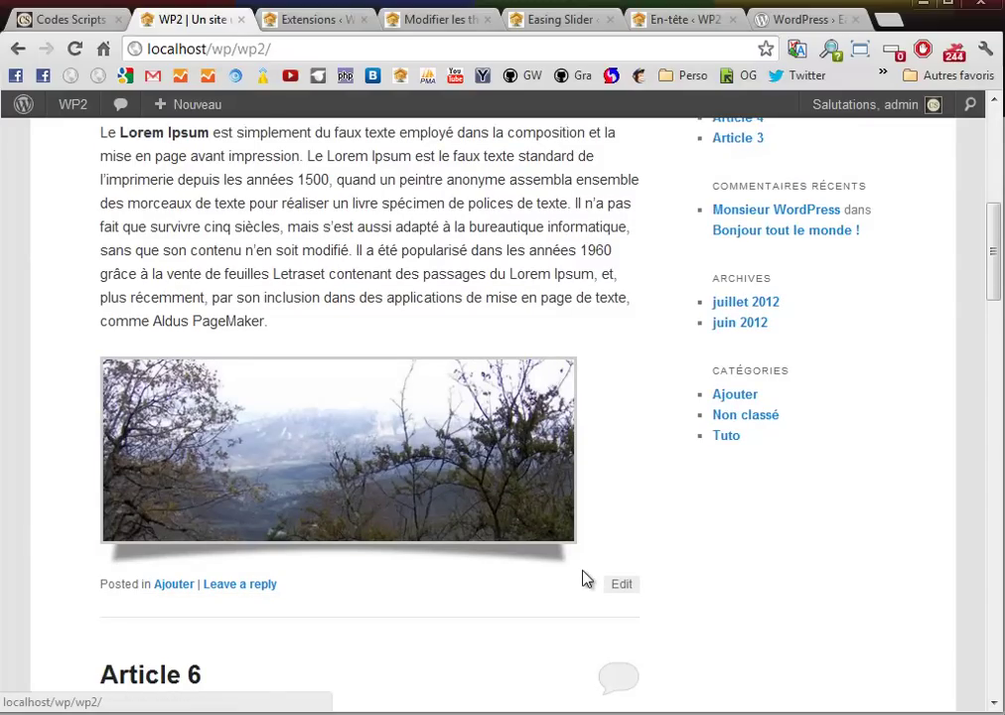
scroll(647, 396, up, 10)
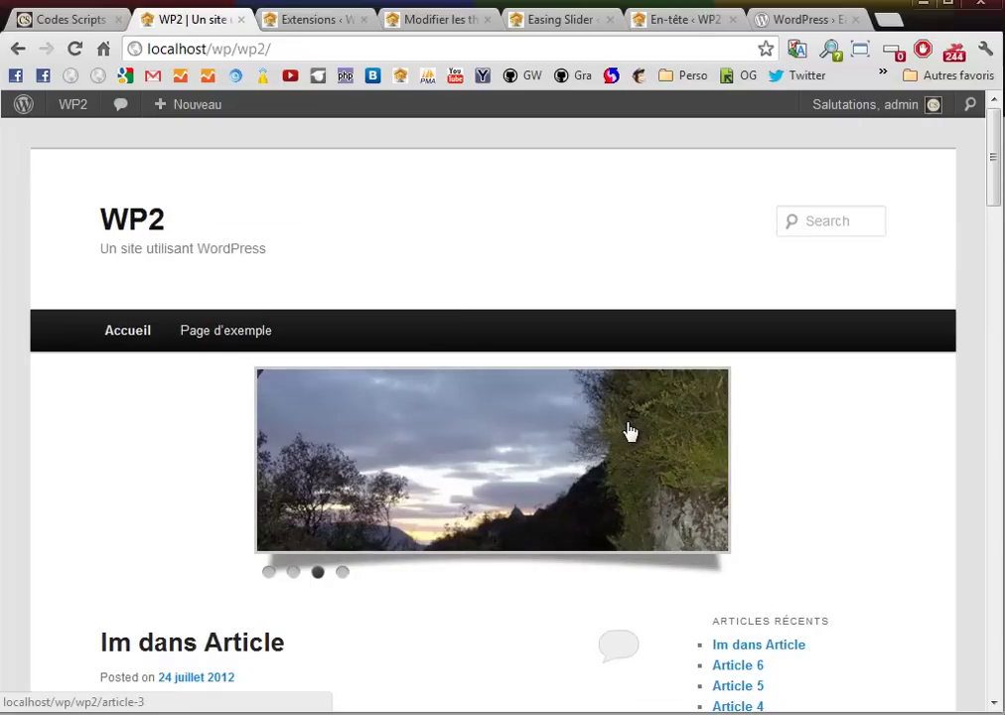
scroll(109, 614, down, 3)
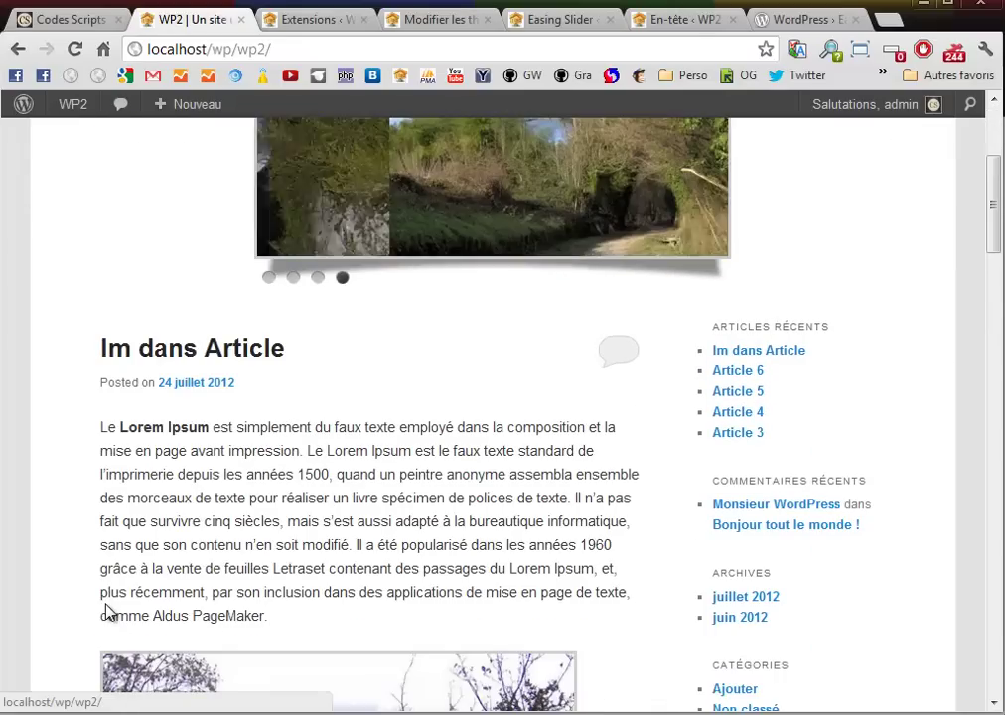
Reopen the article "Im dans Article" for editing, delete its [easingslider] shortcode and update the article.
click(158, 361)
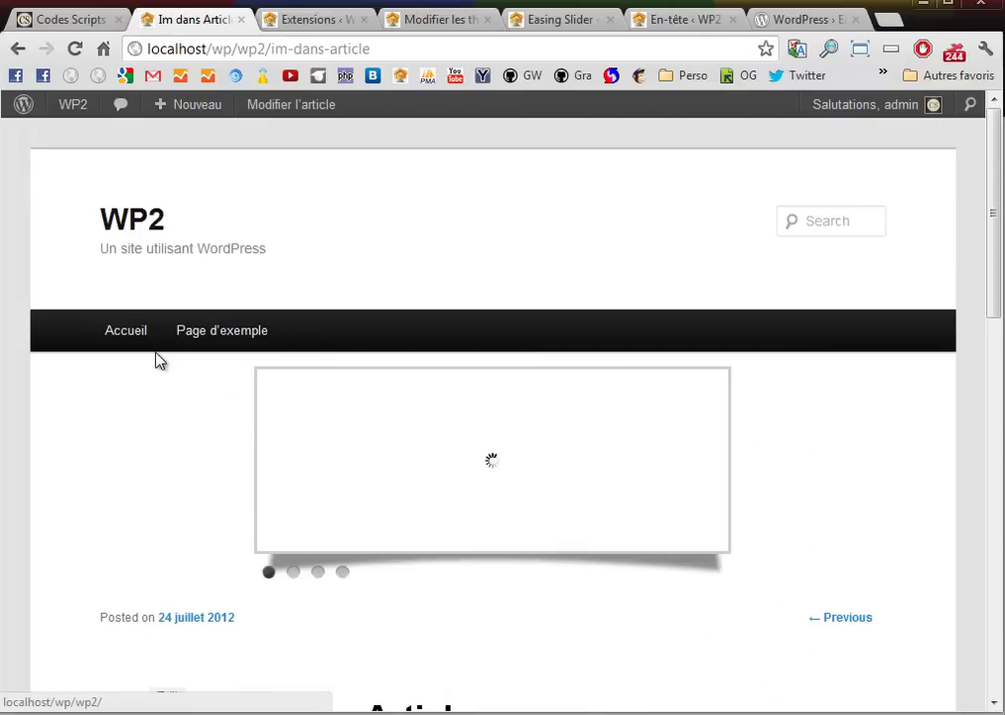
click(277, 107)
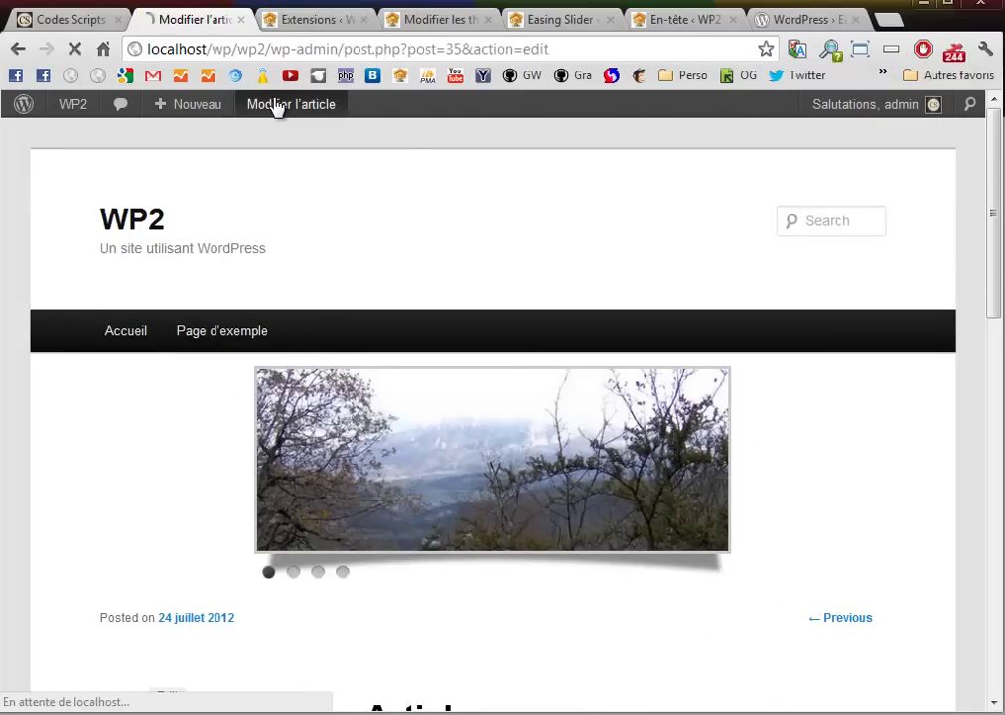
drag(265, 541, 139, 542)
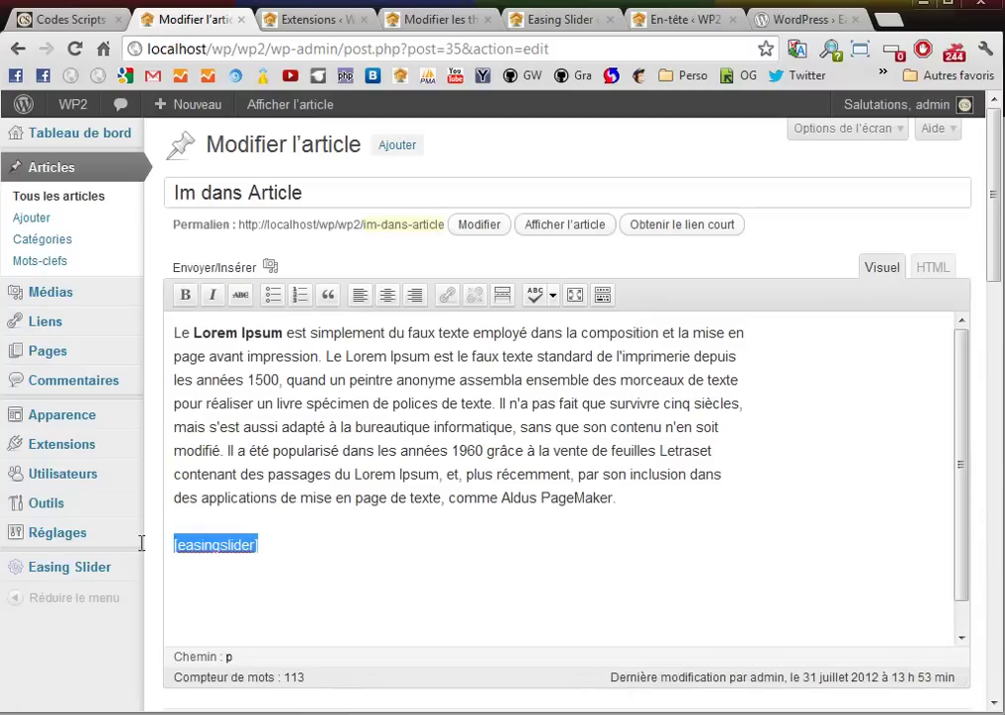
mouse_move(135, 552)
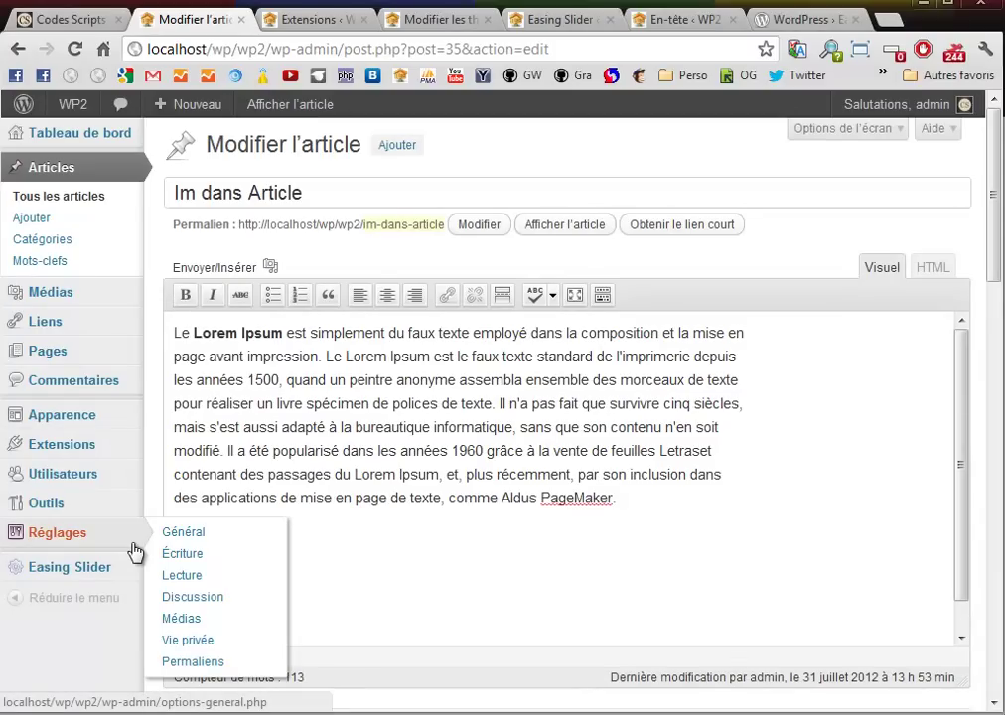
key(BackSpace)
scroll(289, 558, down, 5)
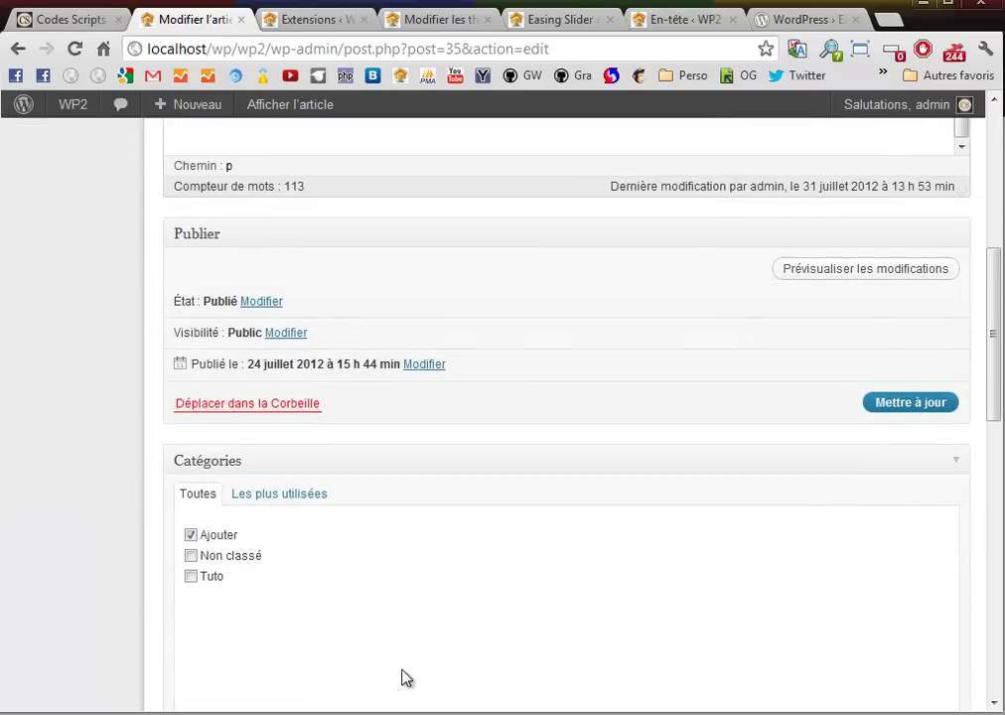
click(916, 407)
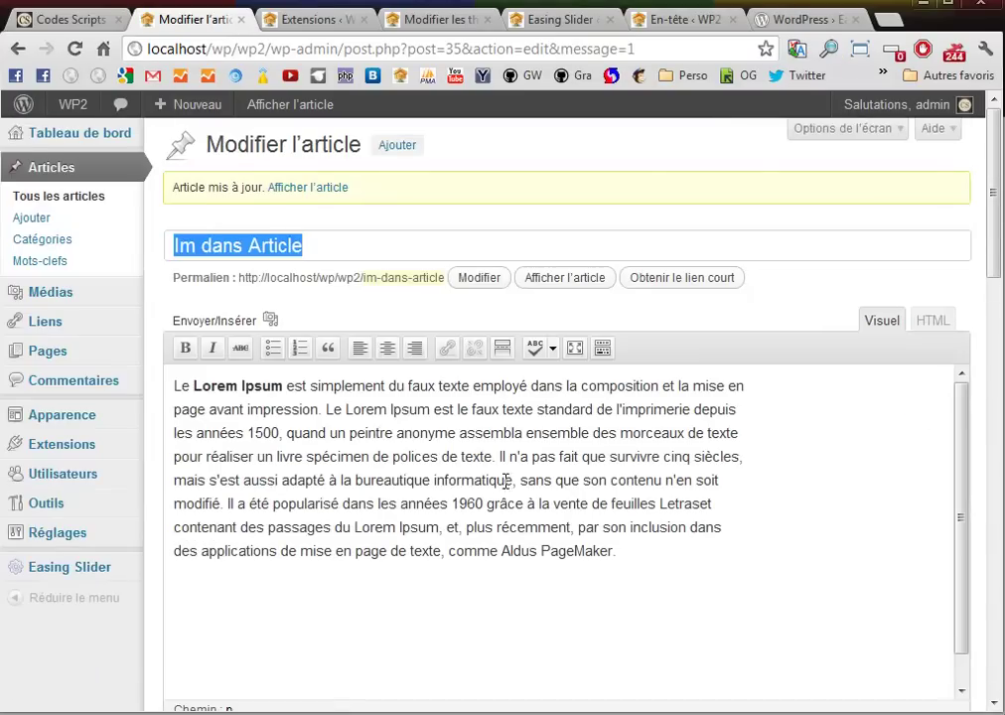
Visit the WP2 home page and check the header slider and the content of the article "Im dans Article".
mouse_move(70, 106)
click(75, 142)
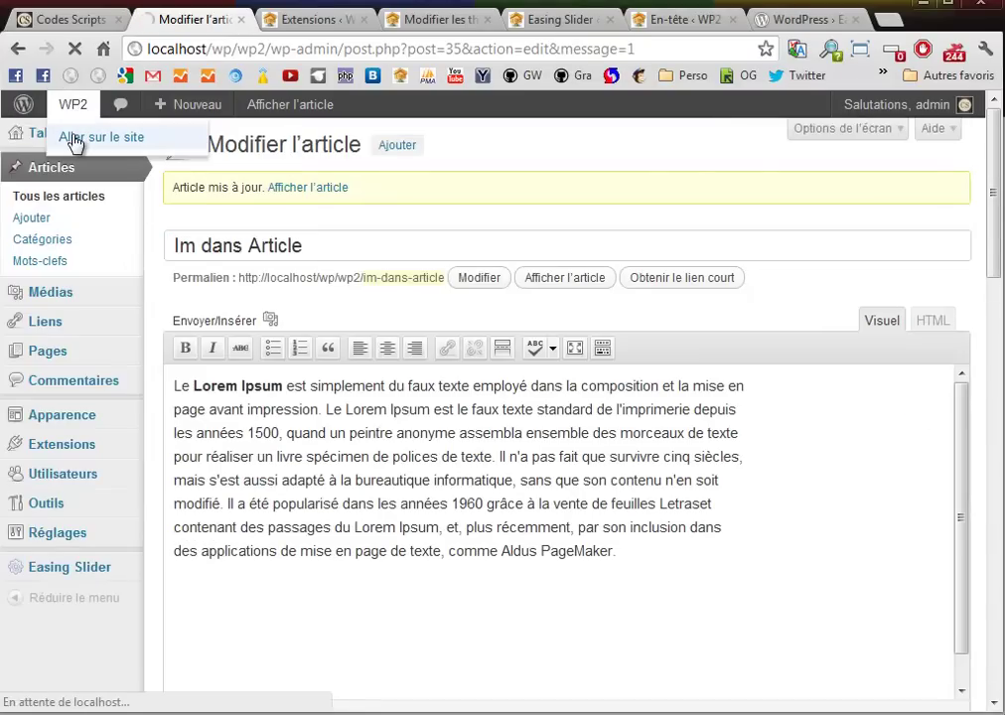
scroll(122, 446, down, 4)
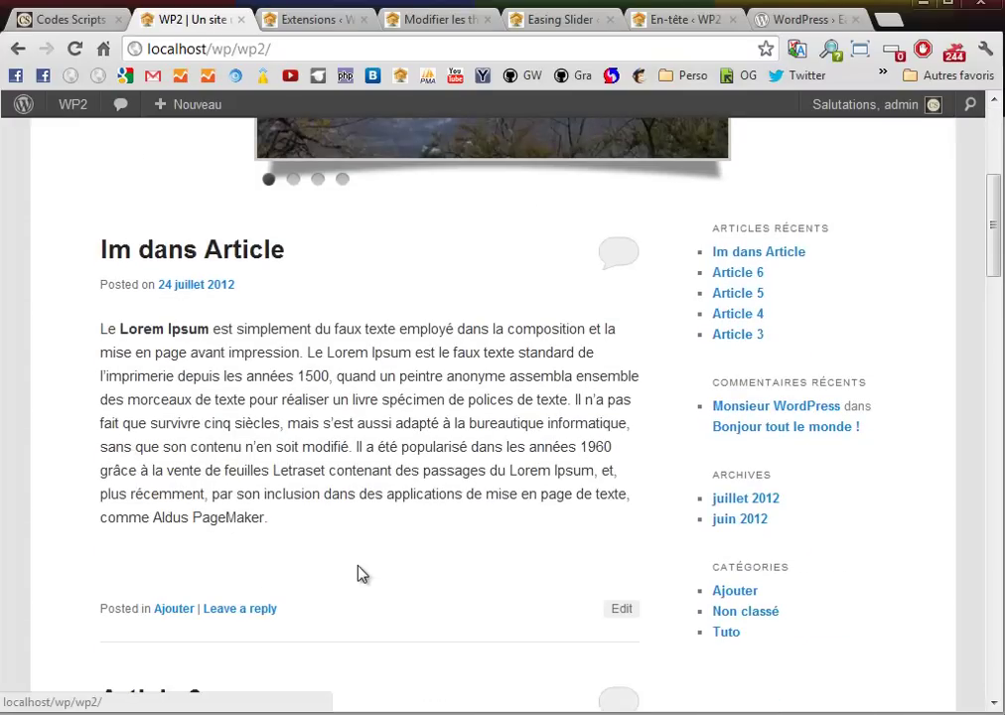
scroll(361, 574, up, 4)
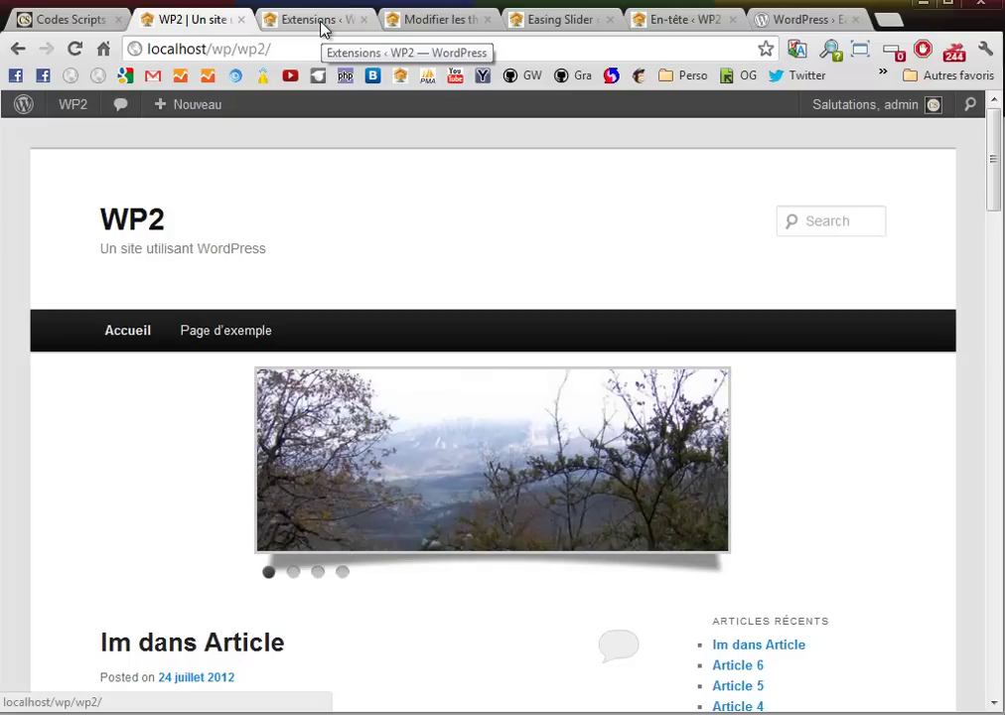
Review Easing Slider's usage settings, including the available sources for "Get Images From?".
click(313, 19)
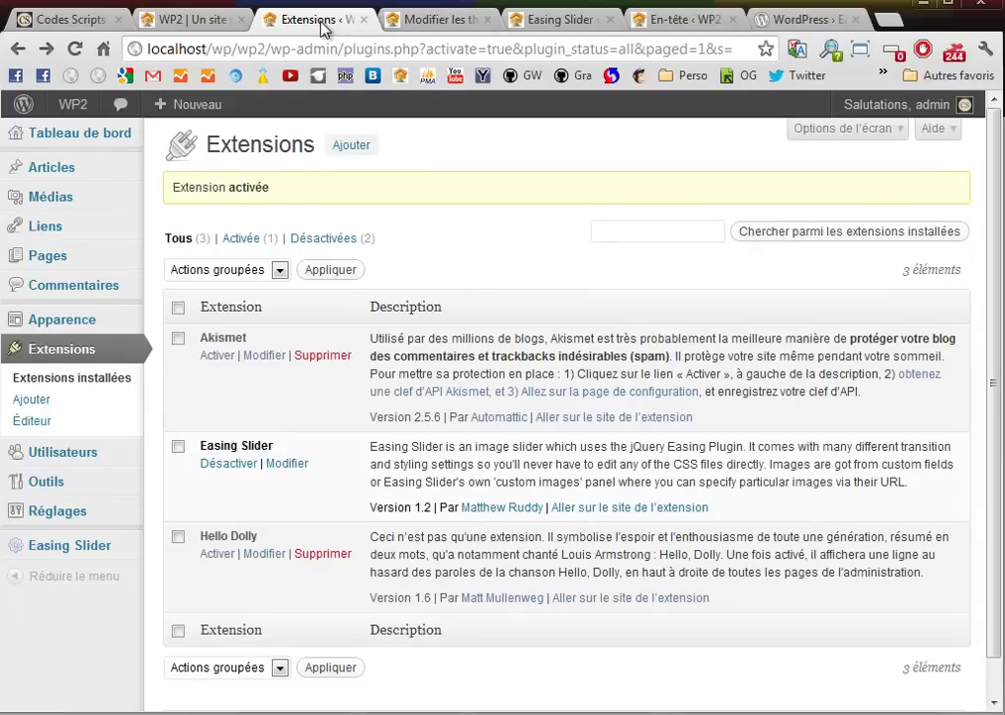
click(570, 24)
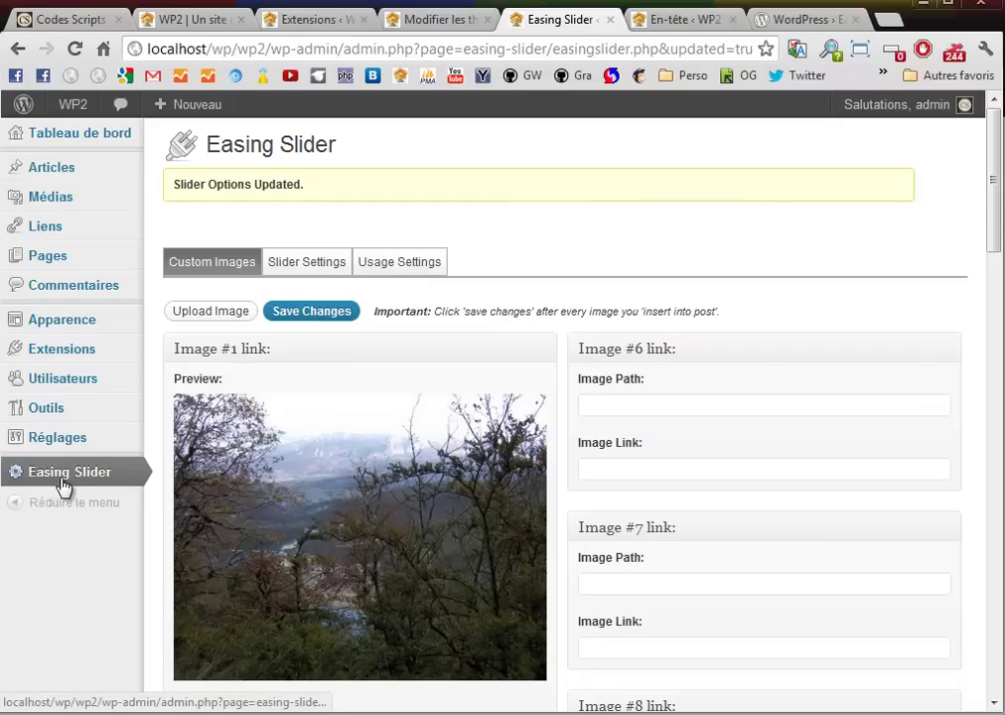
click(399, 267)
scroll(399, 271, down, 2)
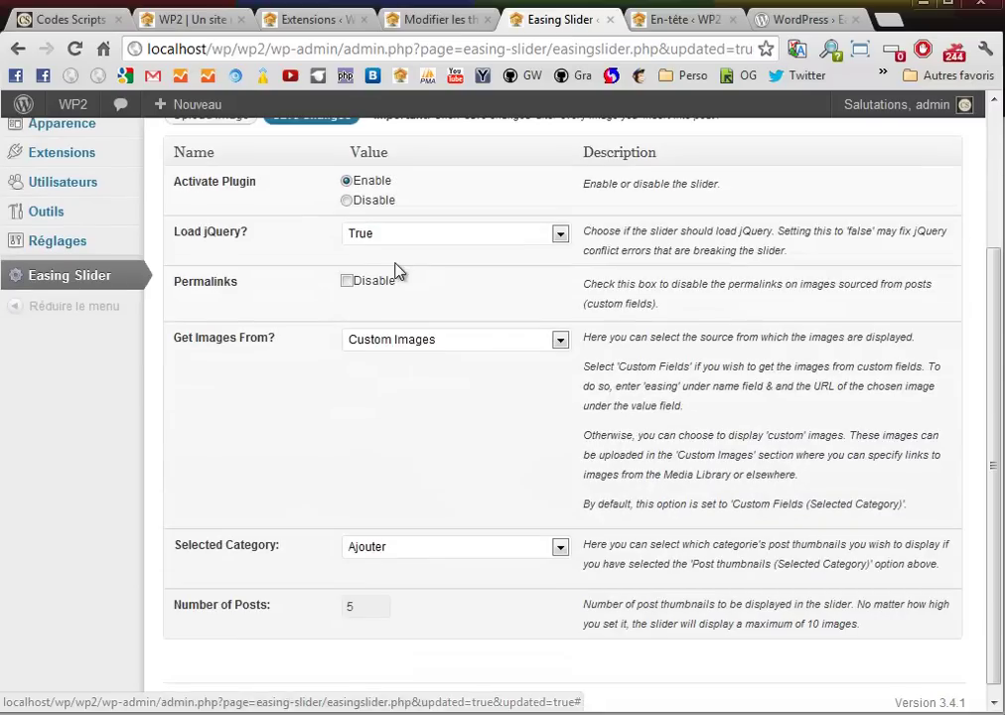
click(560, 343)
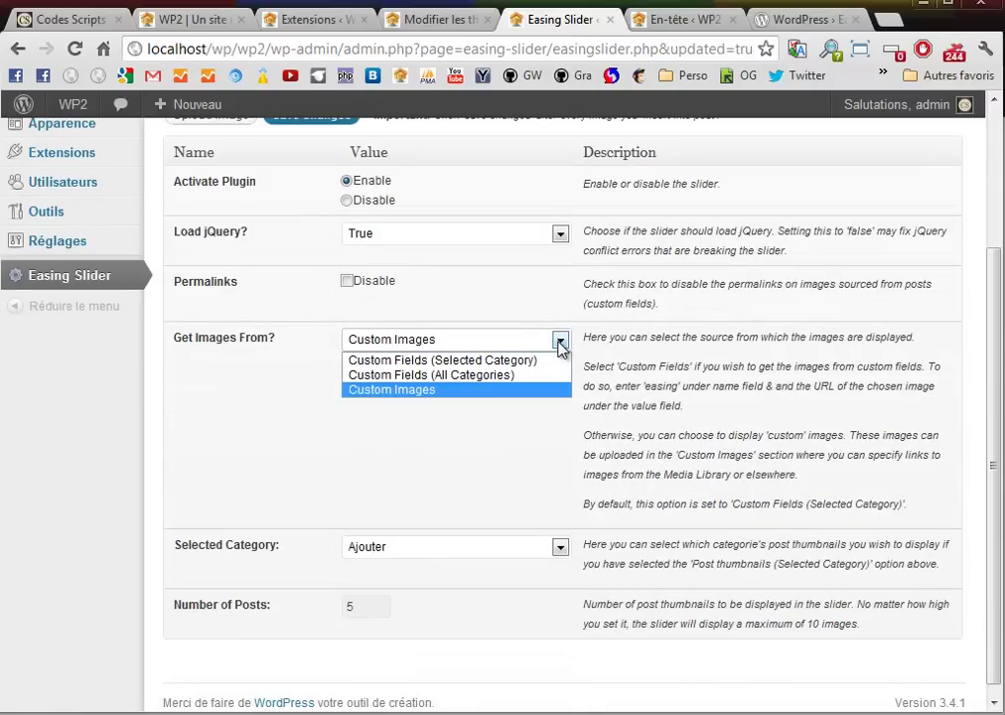
click(235, 466)
scroll(235, 465, up, 2)
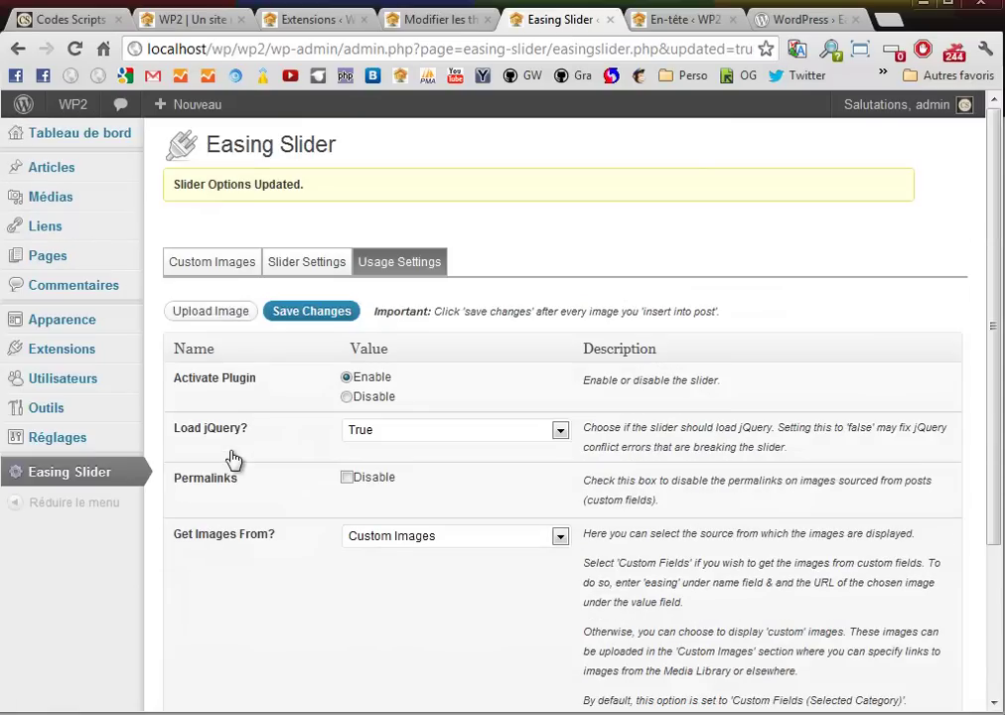
Set Easing Slider's "Get Images From?" option to Custom Fields (Selected Category) and save the changes.
mouse_move(53, 176)
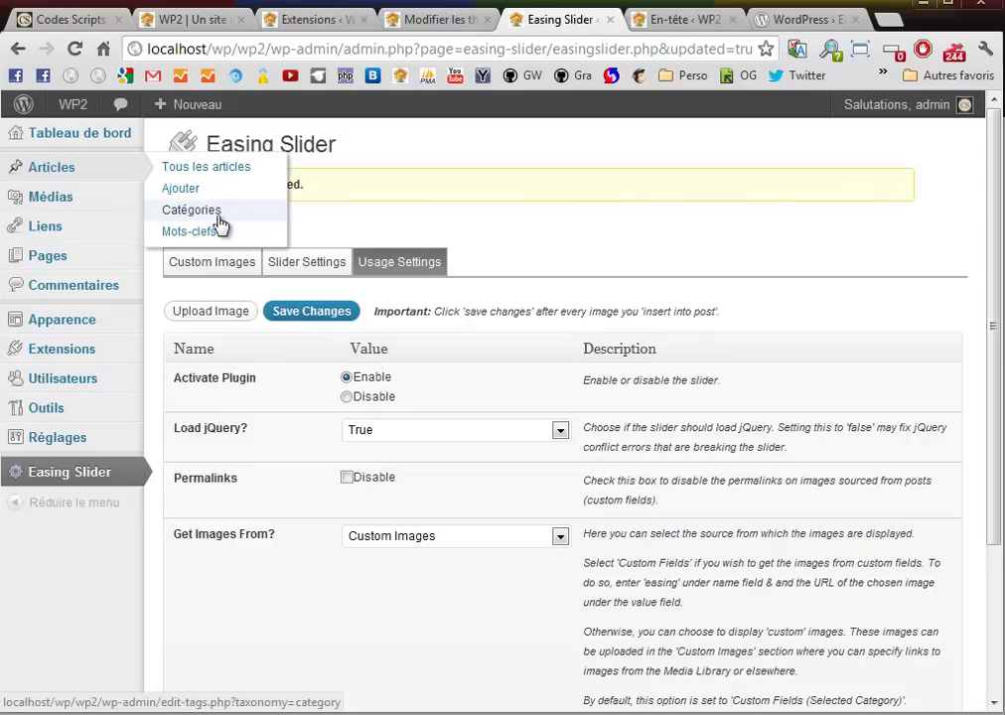
scroll(268, 614, down, 2)
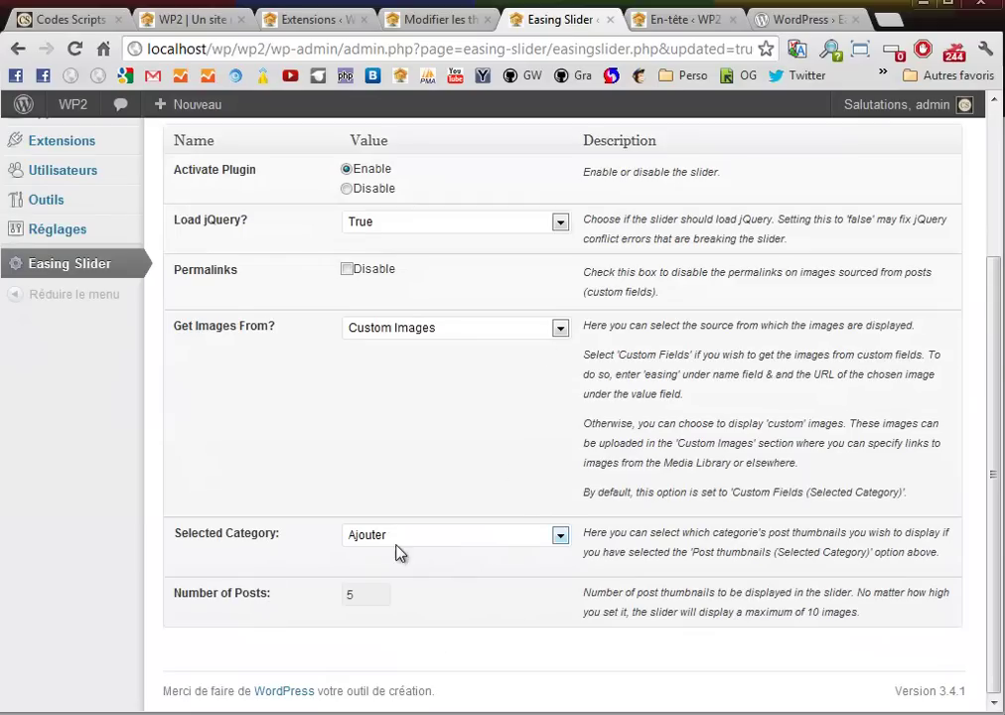
click(559, 333)
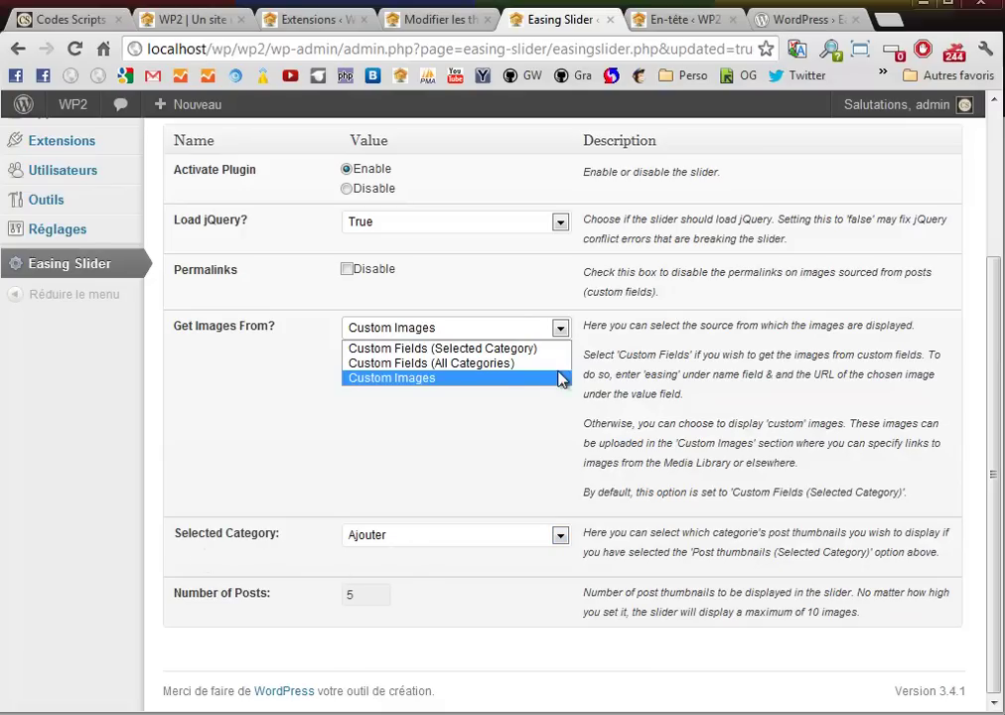
click(484, 349)
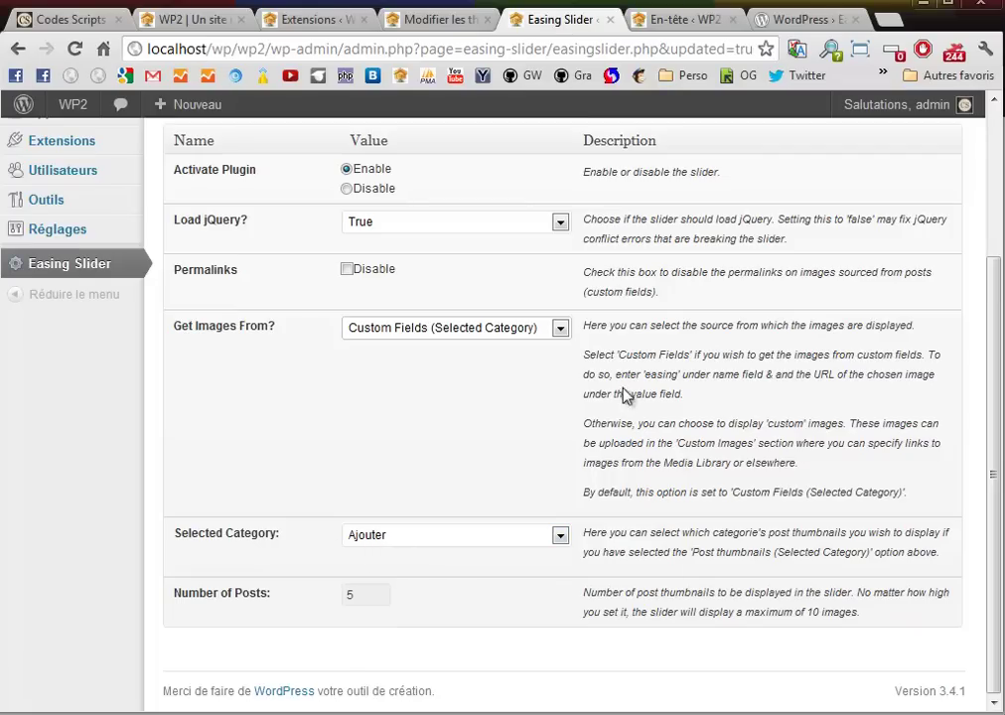
scroll(561, 533, up, 3)
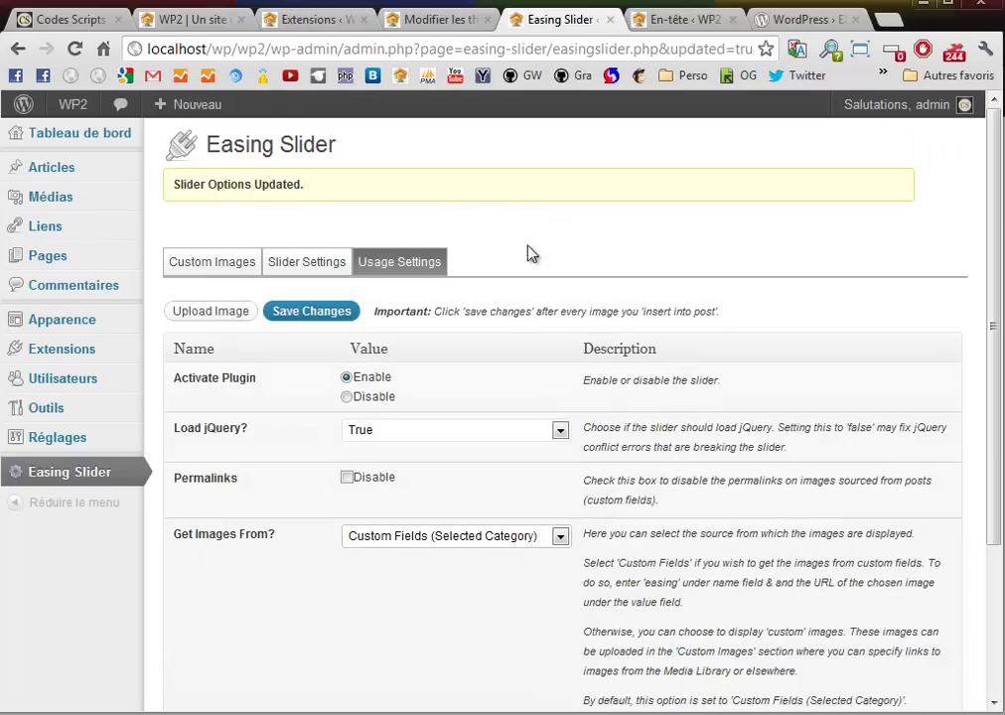
click(294, 314)
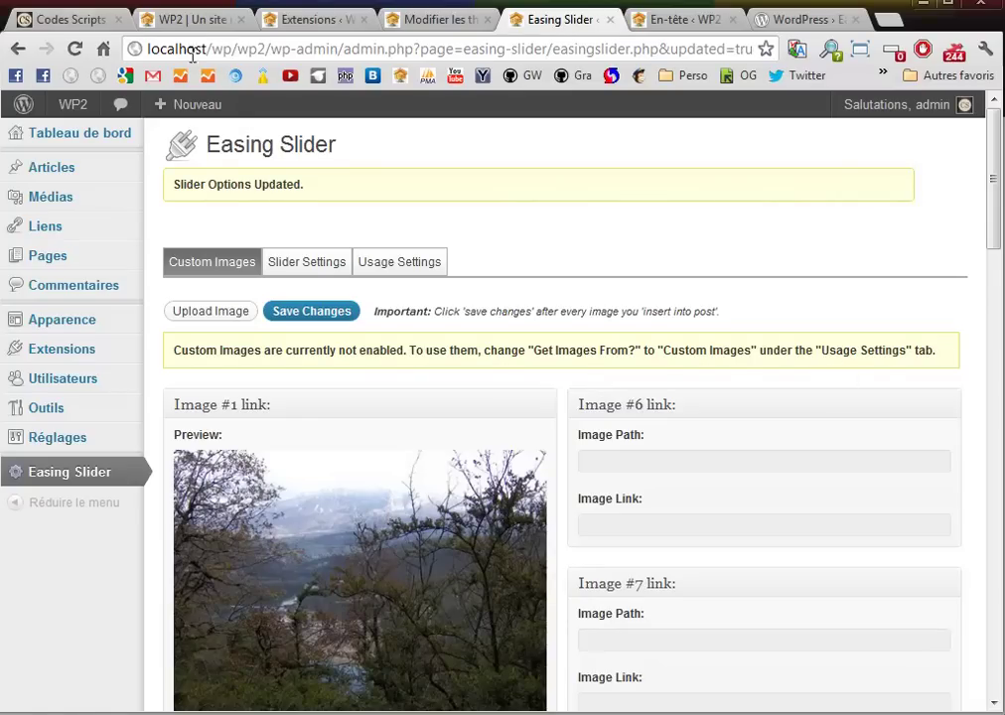
Return to the WP2 home page, open the article "Im dans Article" and examine its header slider.
click(194, 22)
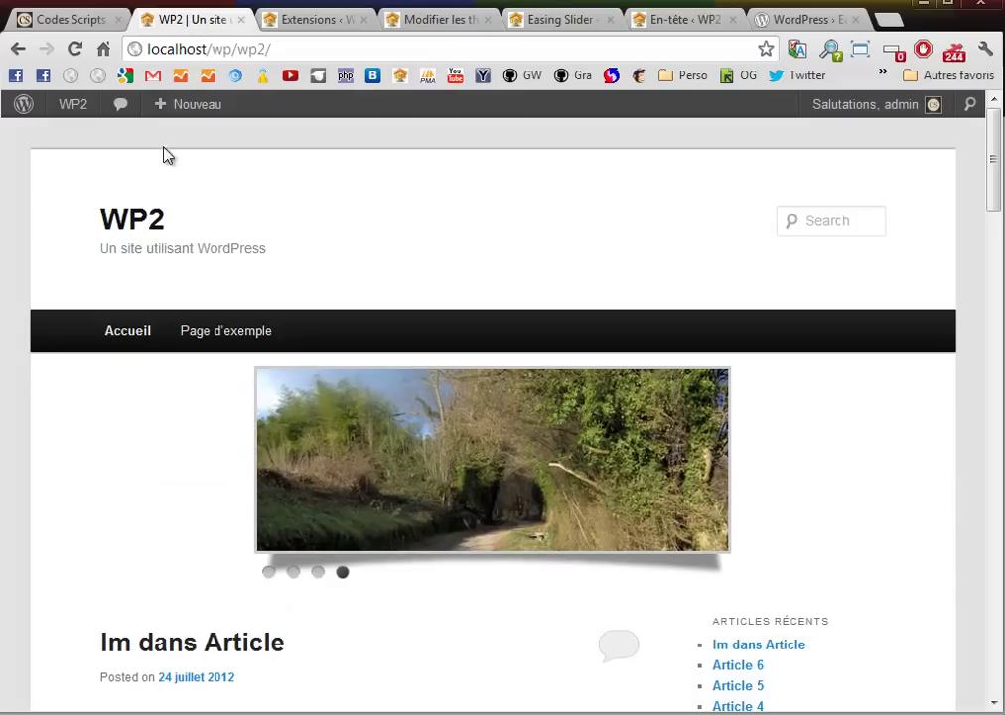
scroll(333, 249, down, 2)
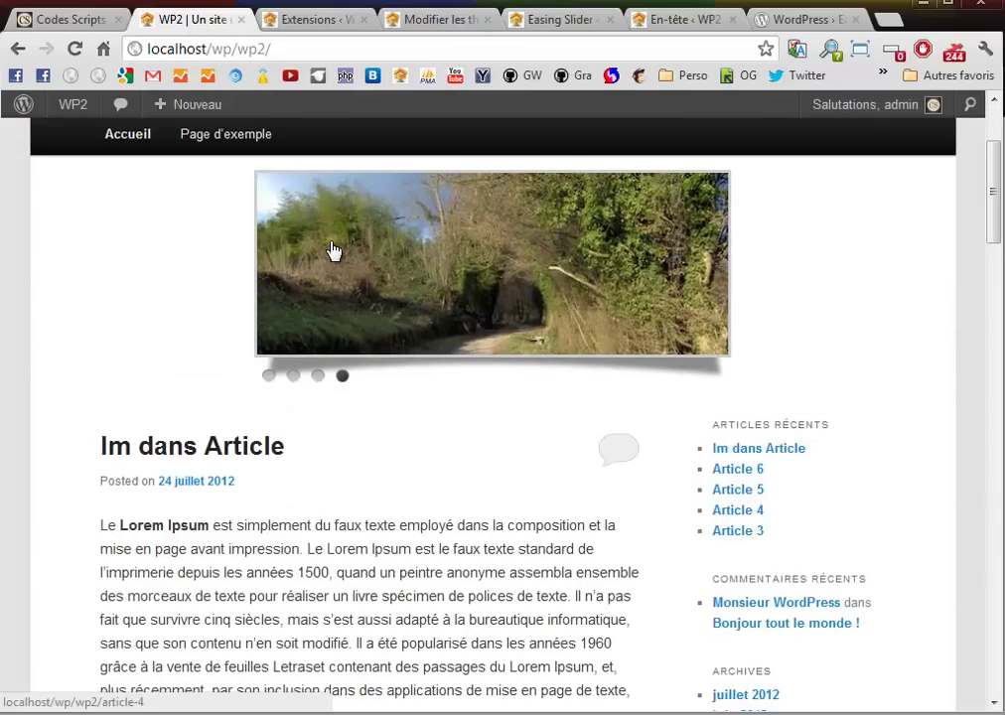
click(162, 457)
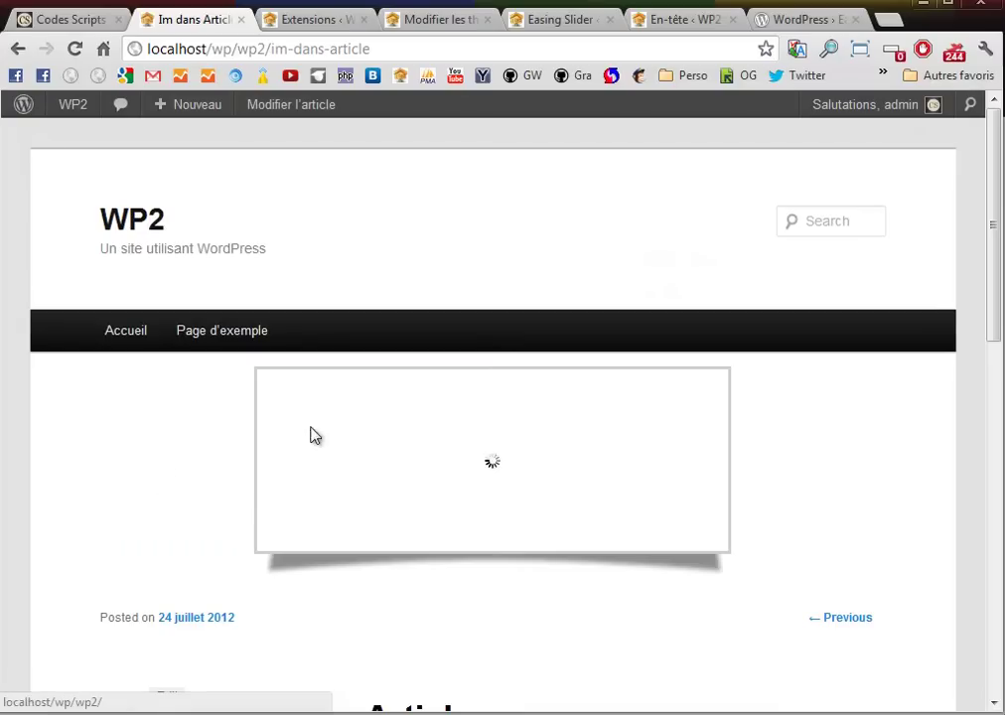
scroll(390, 487, down, 1)
scroll(387, 490, down, 1)
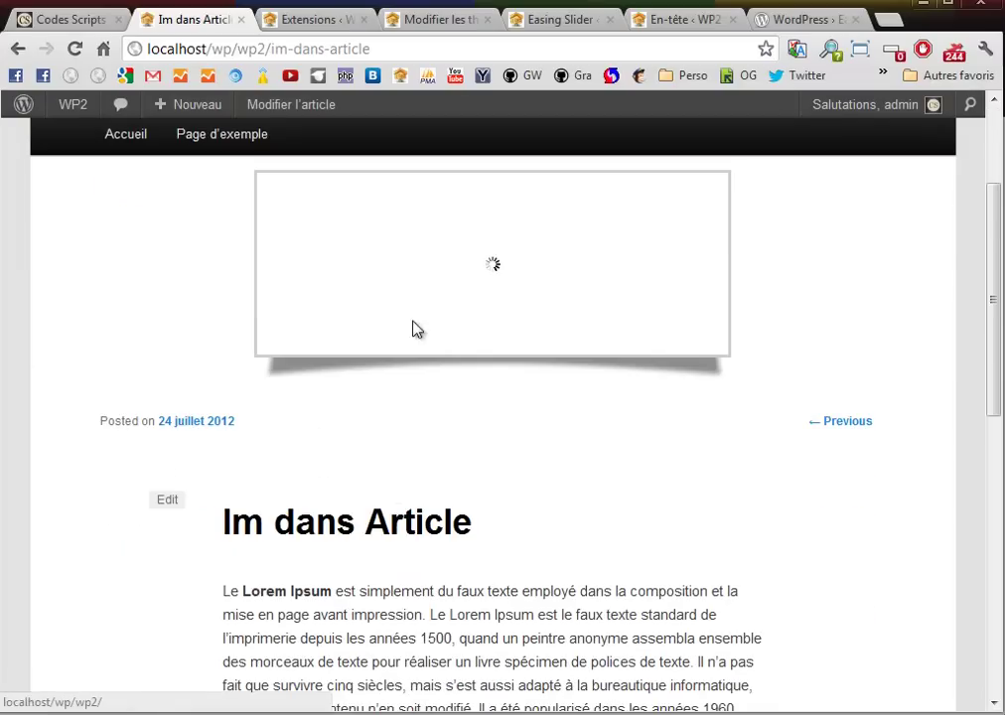
scroll(280, 428, up, 2)
Open the article for editing and check in the screen options that Champs personnalisés is enabled.
click(283, 116)
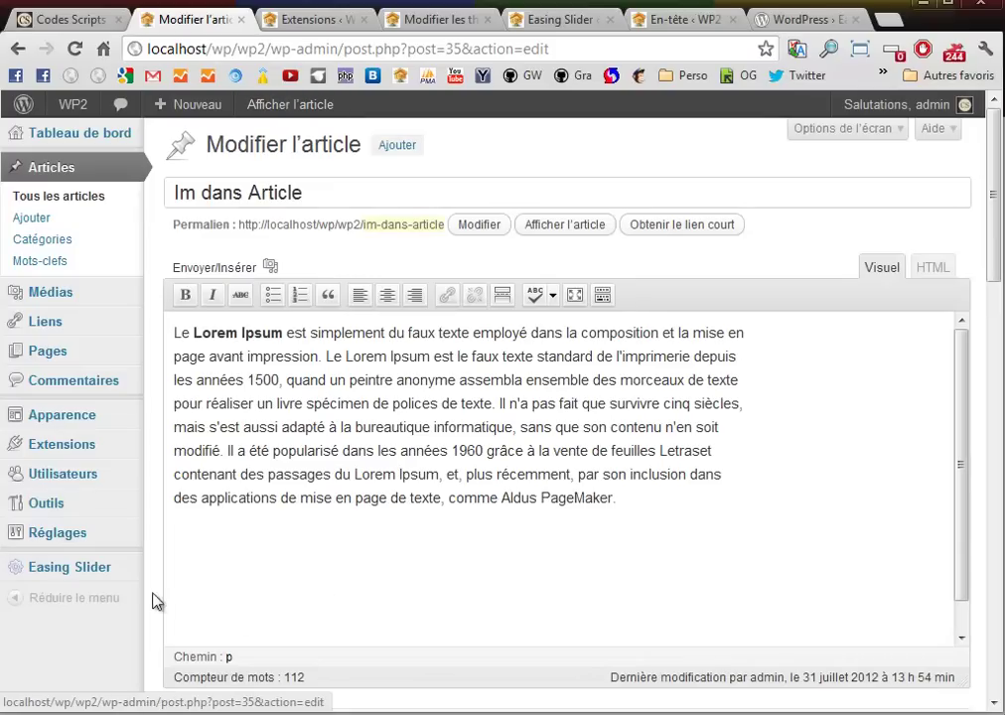
click(842, 128)
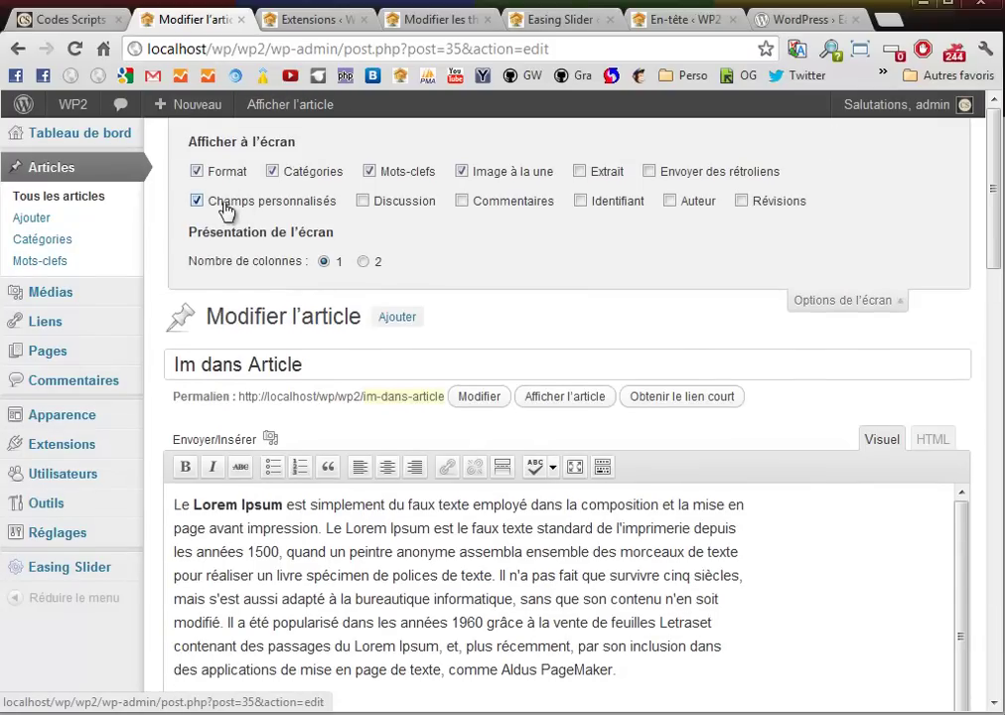
click(839, 306)
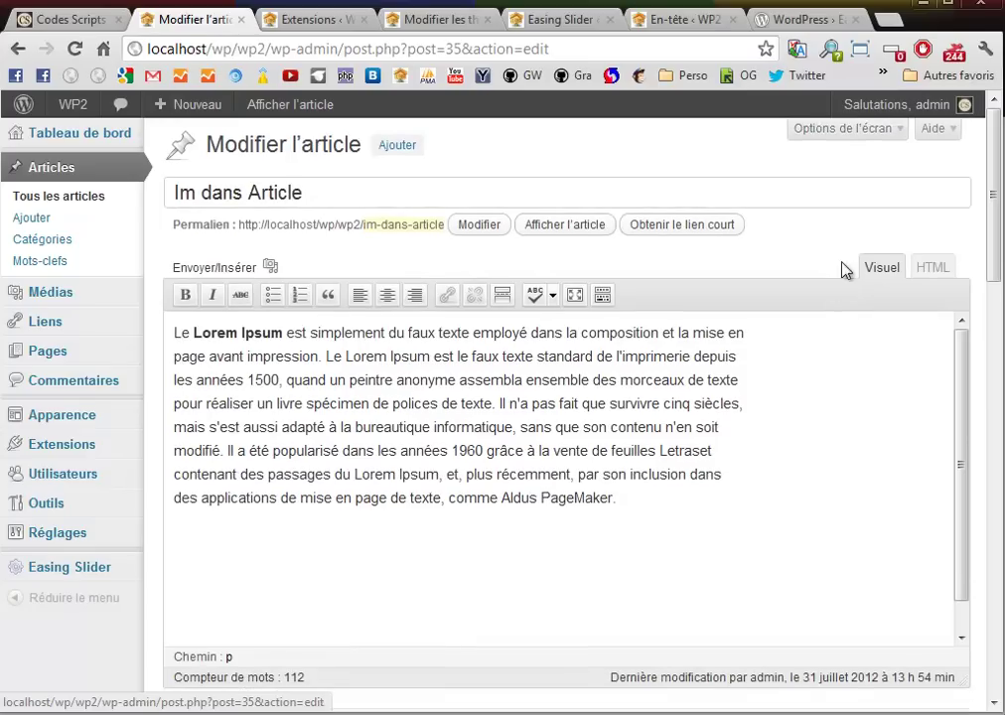
Check that Champs personnalisés is ticked in the screen options and examine the article's custom fields section, including the field names on offer.
click(839, 139)
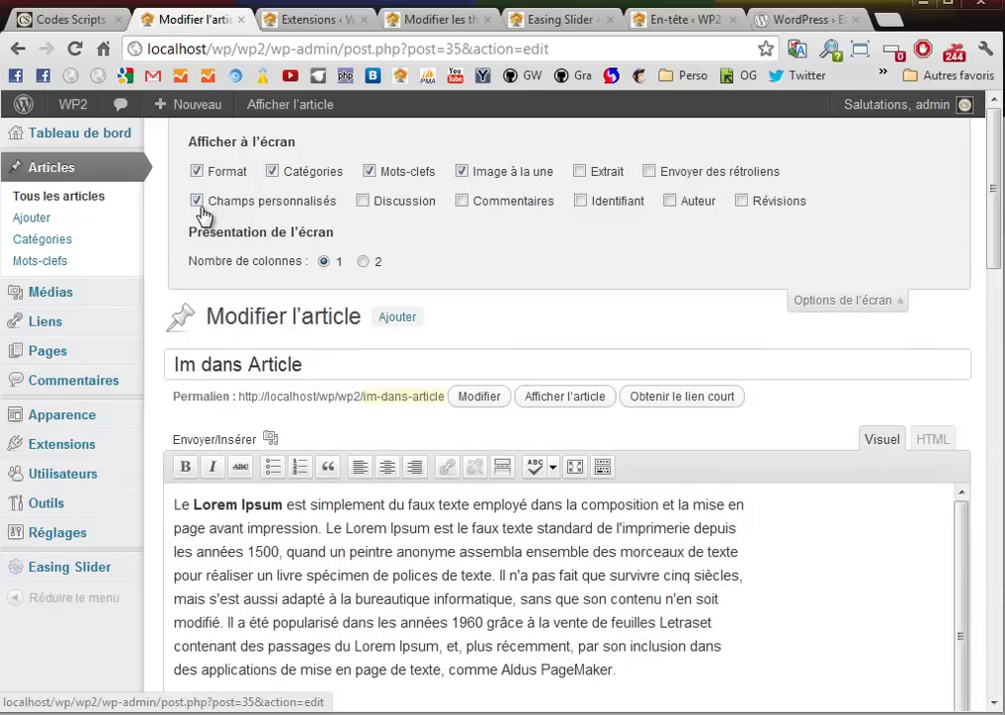
click(822, 305)
scroll(162, 542, down, 8)
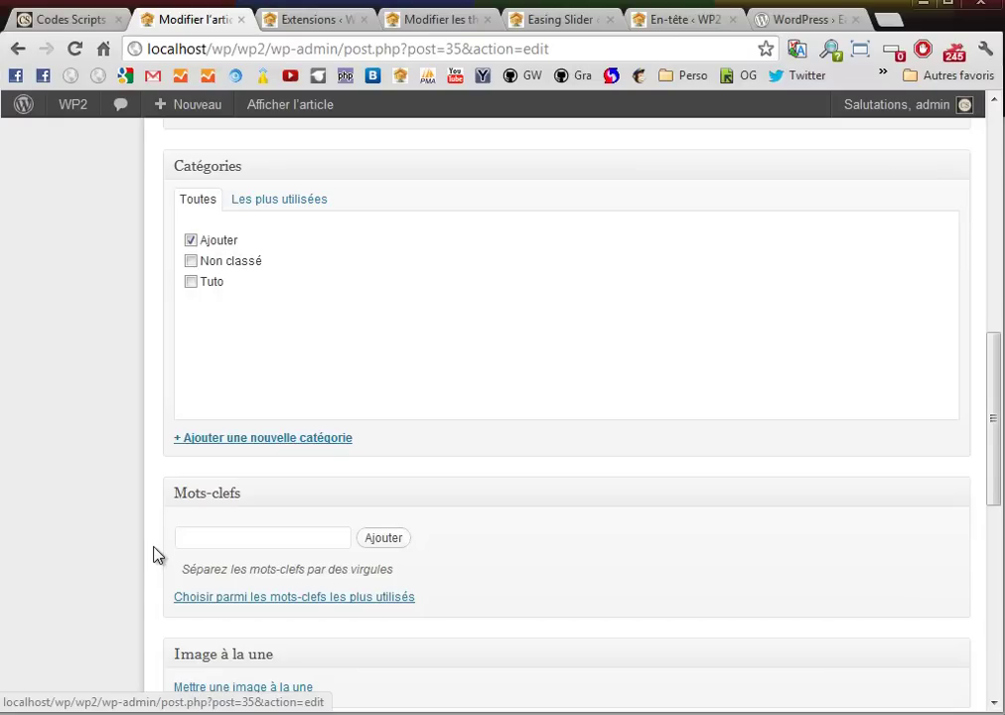
scroll(154, 554, down, 4)
scroll(154, 554, up, 4)
scroll(70, 538, down, 6)
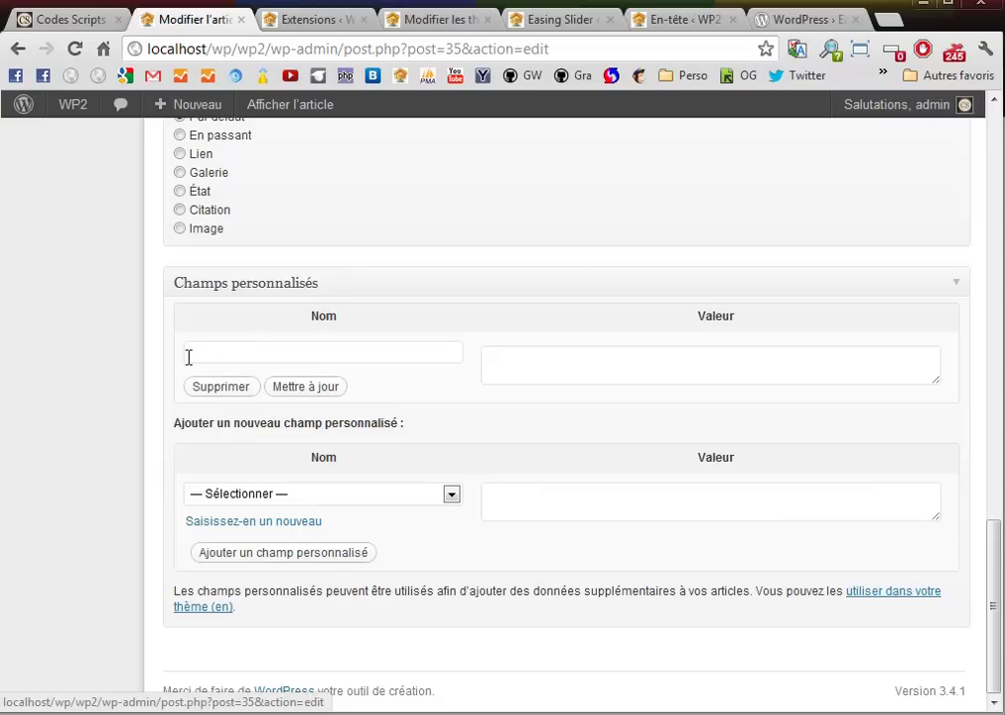
click(452, 496)
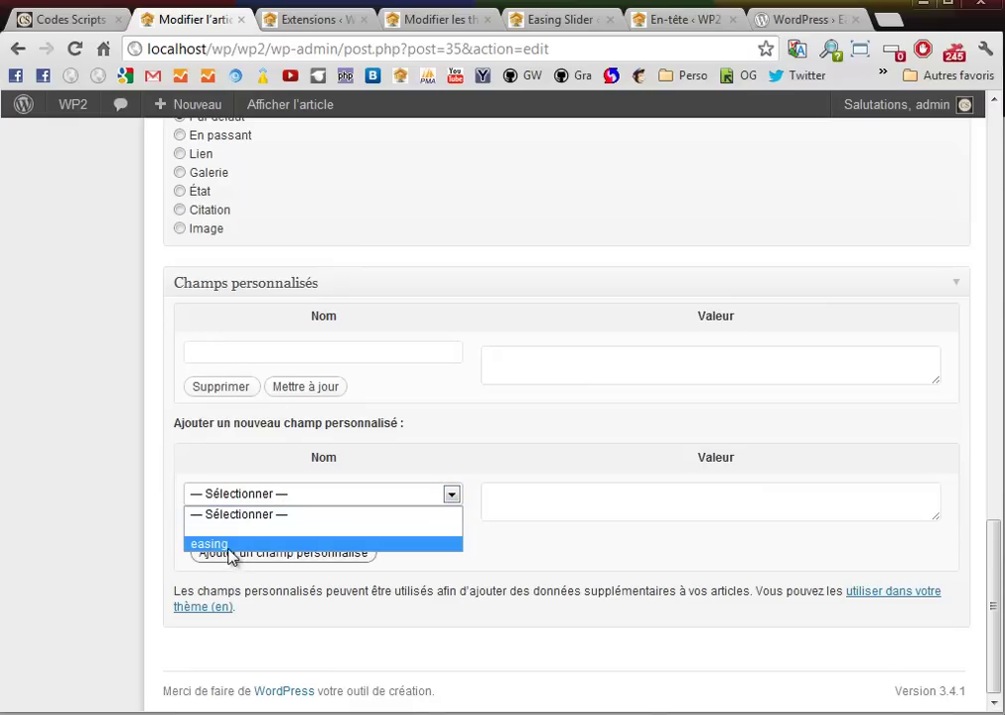
Read the Image Source section of Easing Slider's installation page on wordpress.org for the custom field name it requires.
click(791, 28)
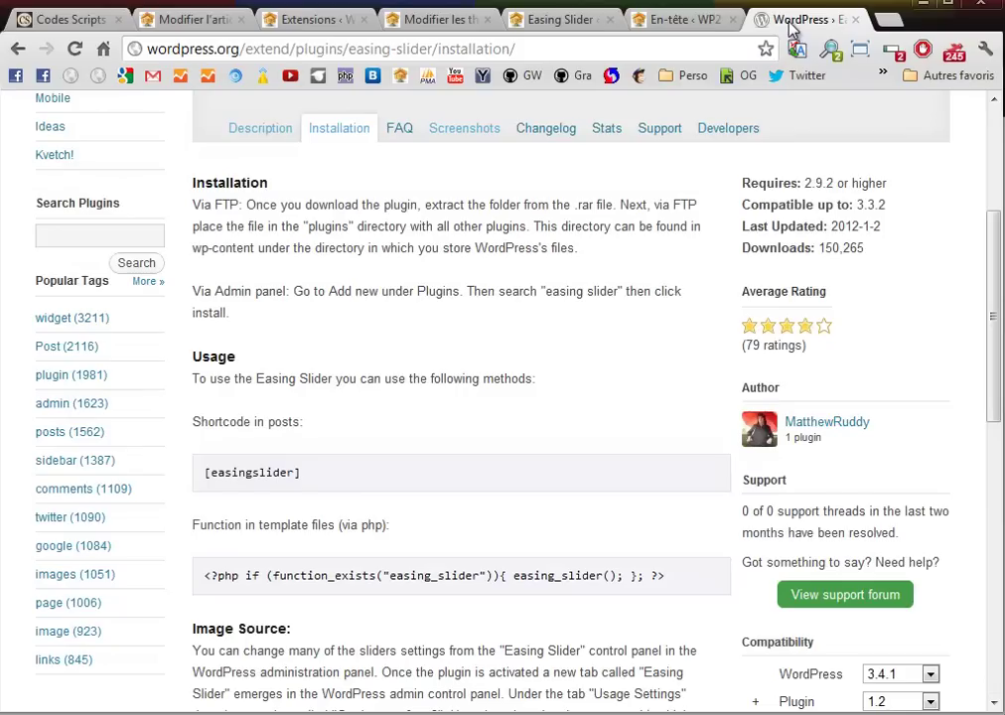
scroll(330, 542, down, 2)
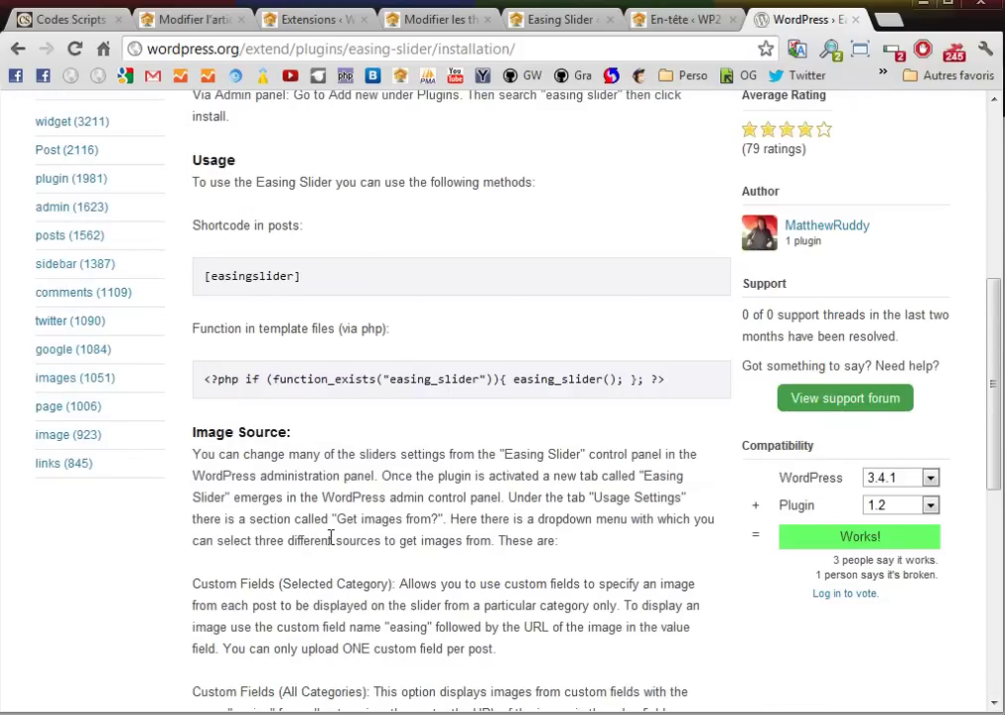
scroll(332, 544, down, 3)
scroll(333, 544, down, 1)
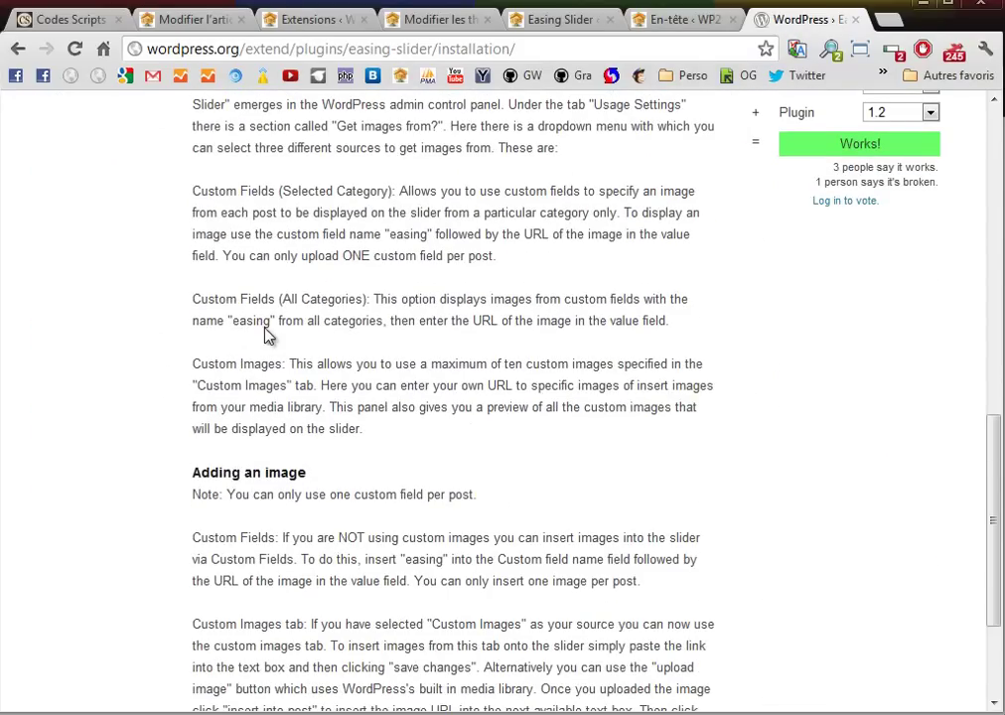
scroll(266, 332, up, 2)
scroll(266, 332, down, 1)
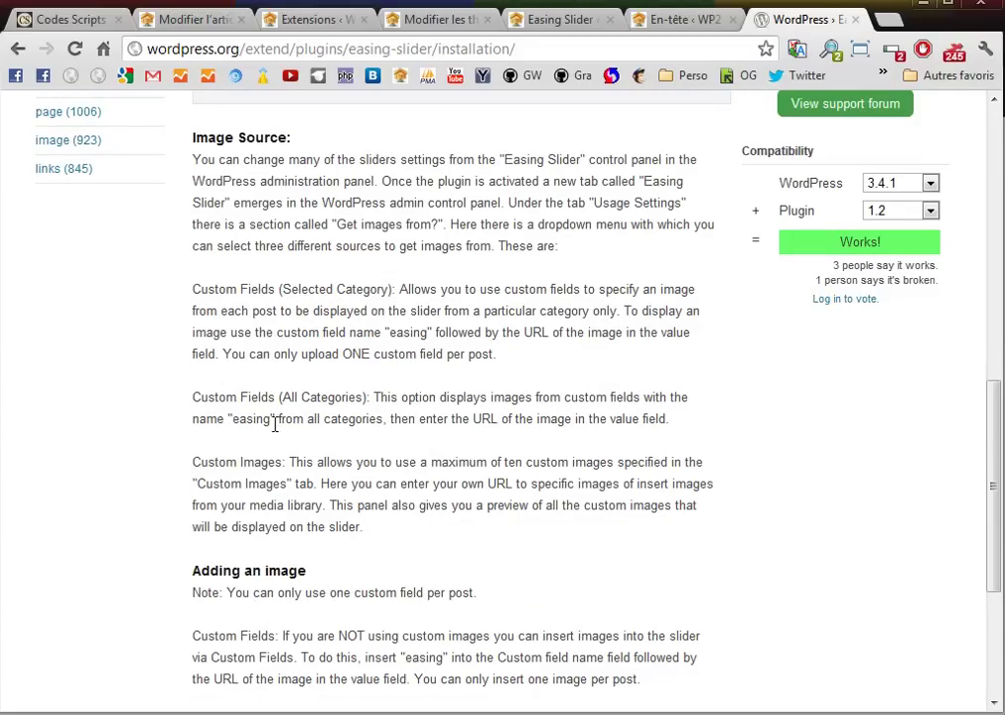
drag(265, 418, 229, 421)
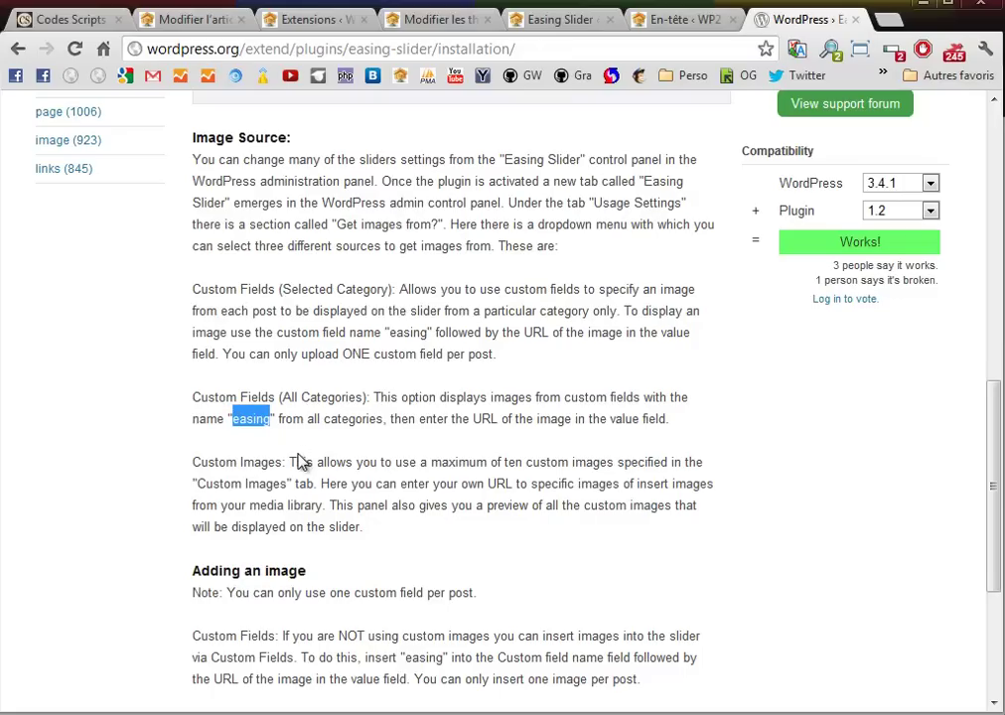
Return to the article being edited and choose easing as the name of the new custom field.
click(272, 20)
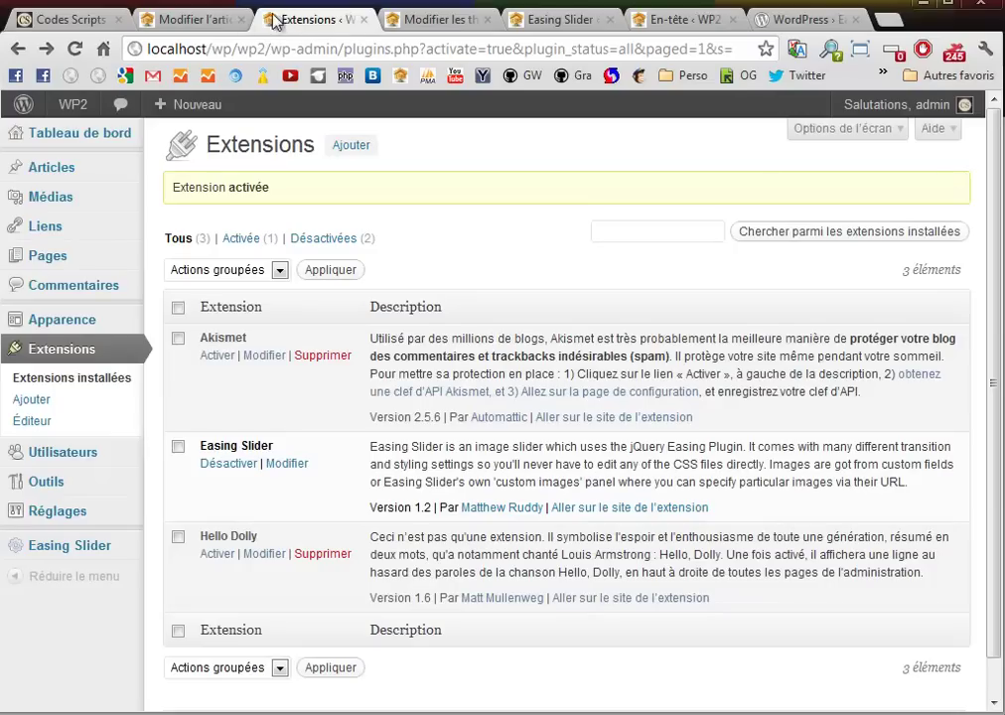
click(428, 19)
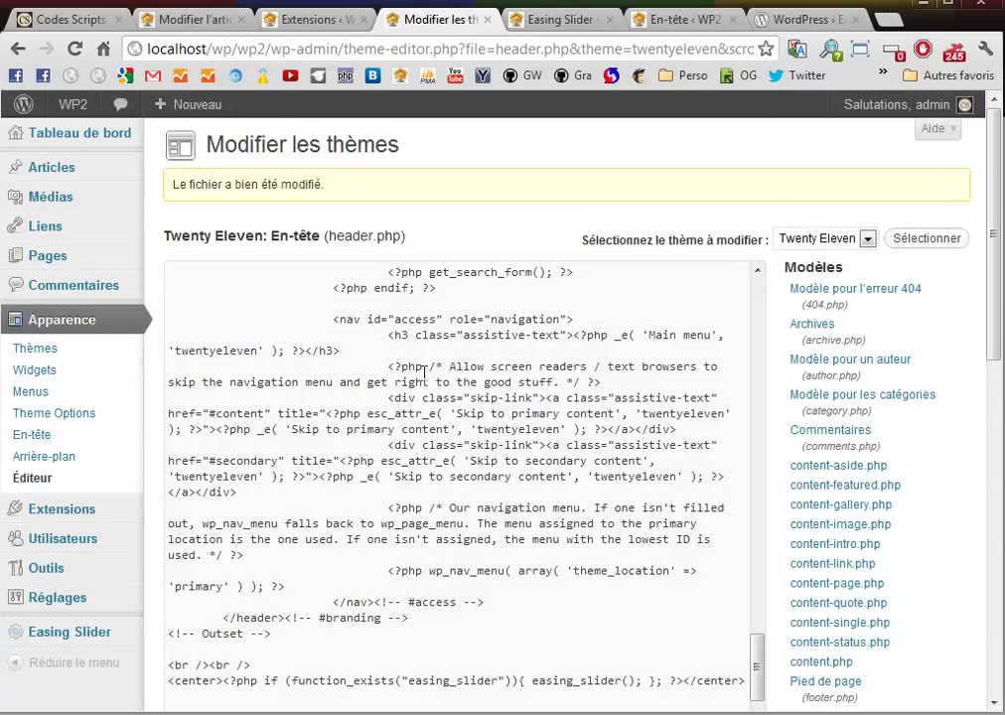
click(176, 20)
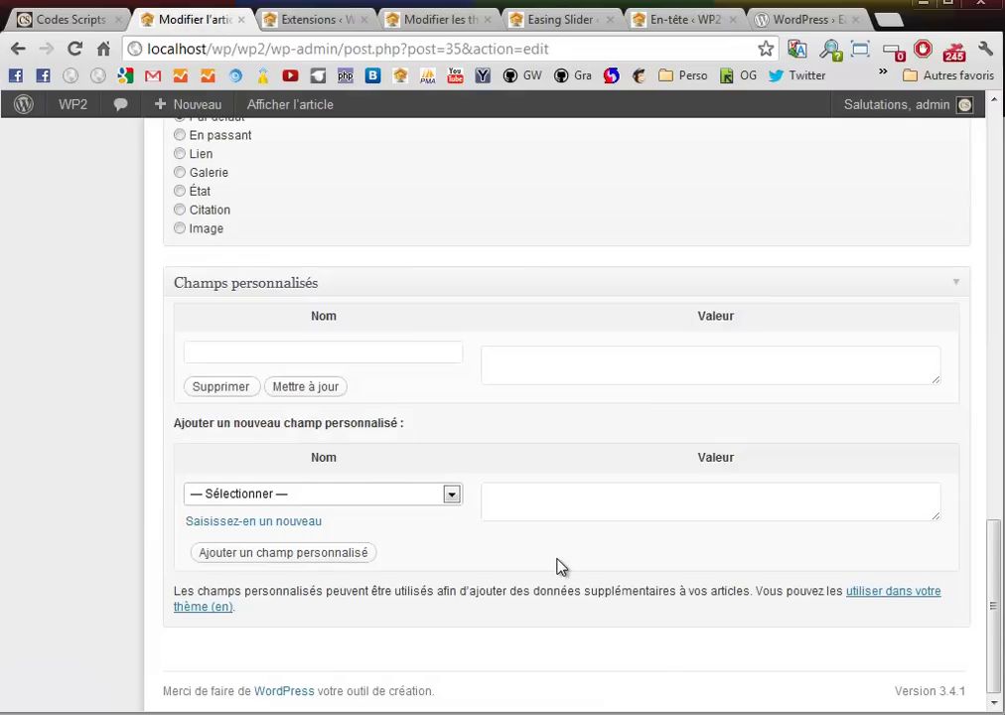
click(450, 499)
click(394, 545)
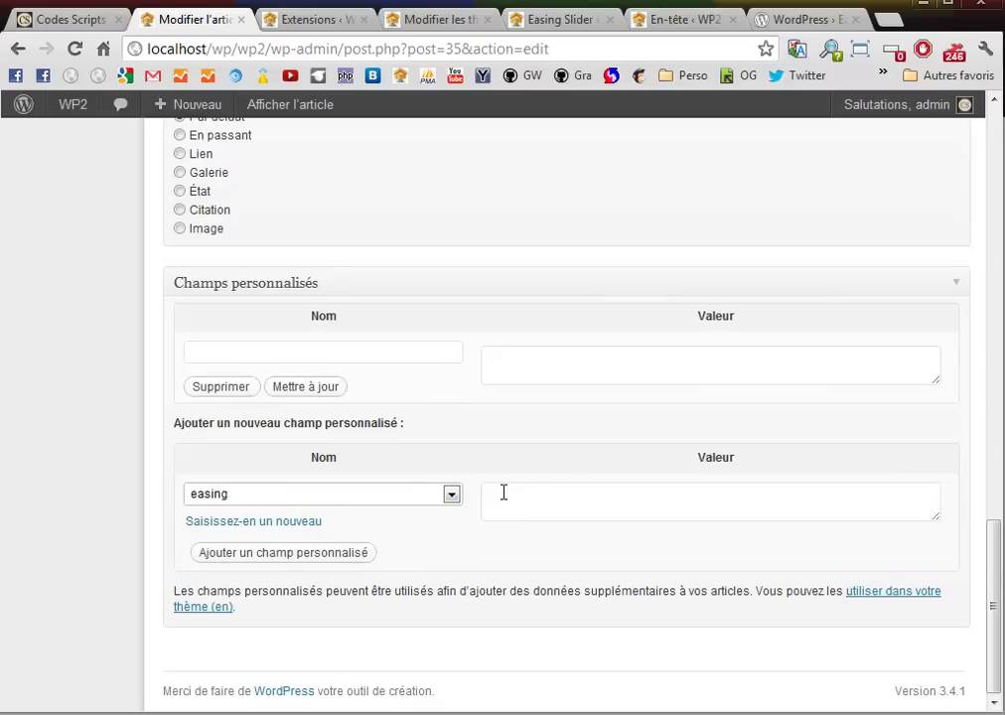
click(501, 364)
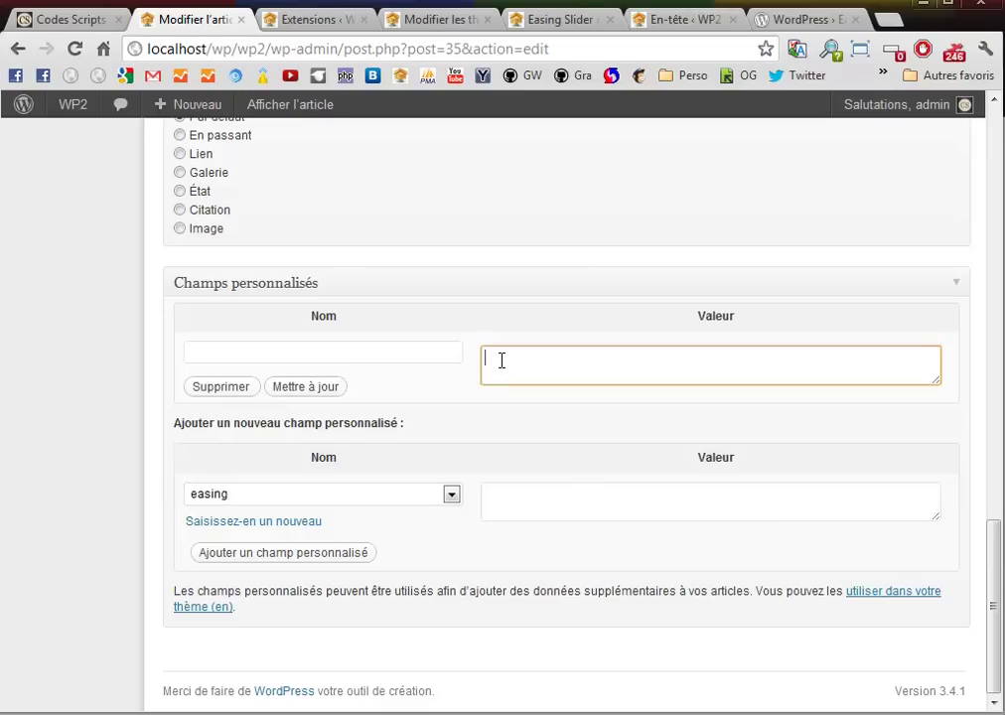
click(451, 494)
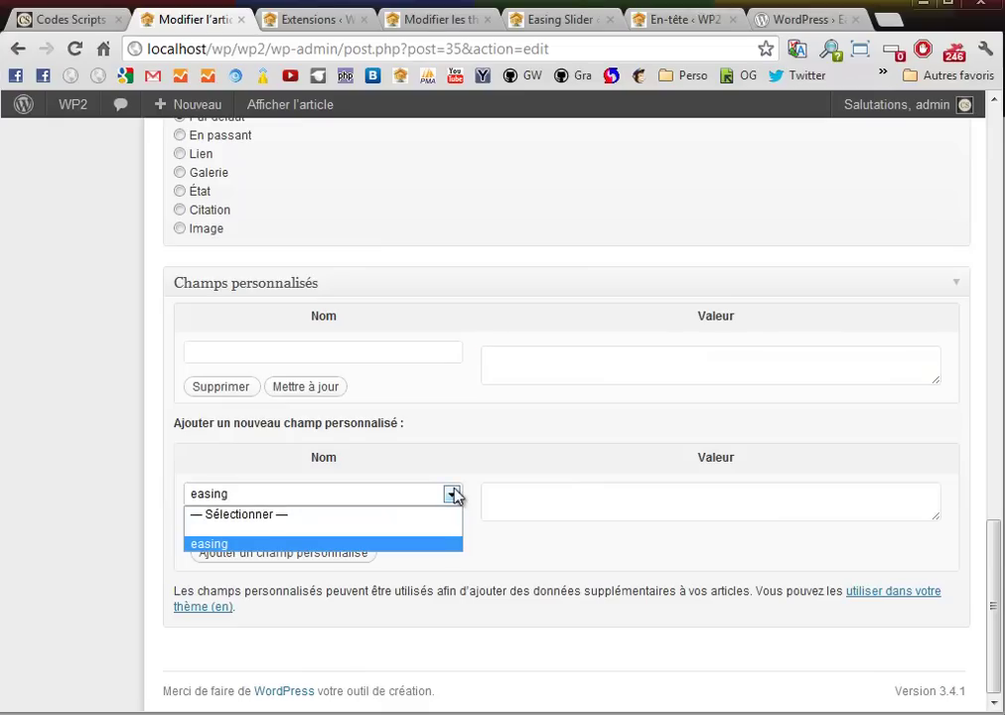
click(453, 494)
click(523, 498)
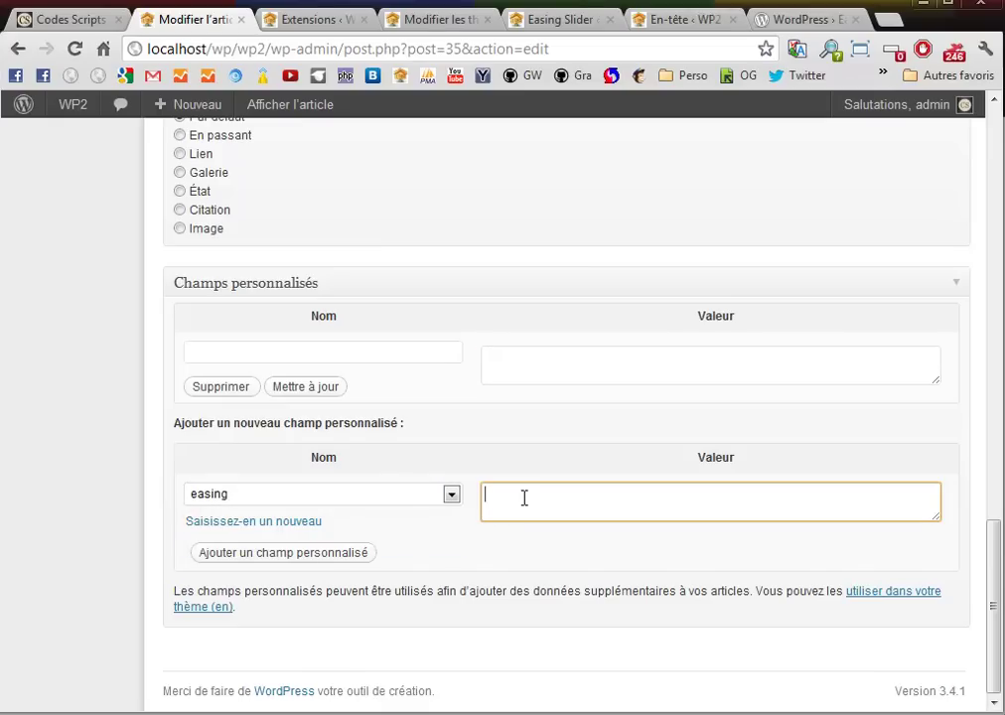
Copy the link URL of the Virignin-ain-1 image from the article's media library and close the media window.
scroll(571, 556, up, 20)
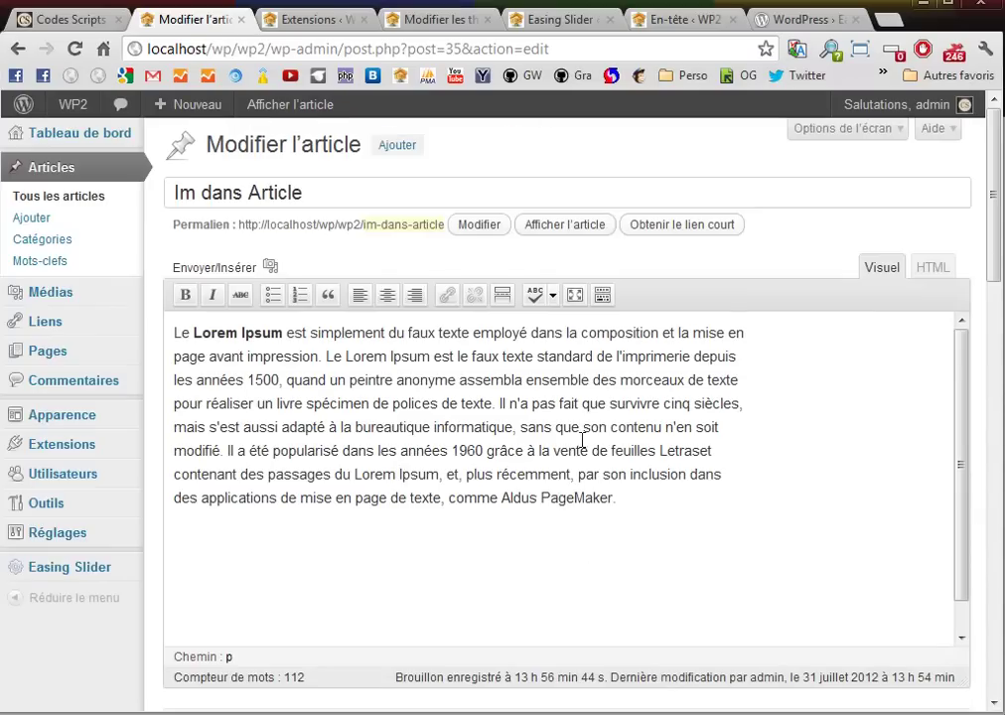
click(271, 268)
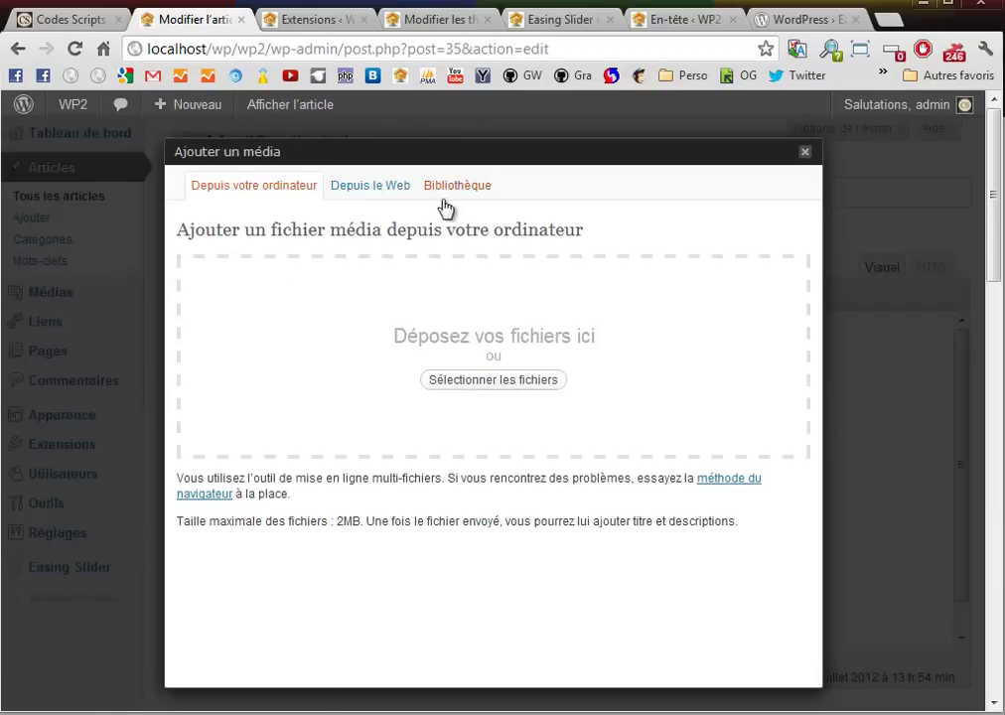
click(457, 187)
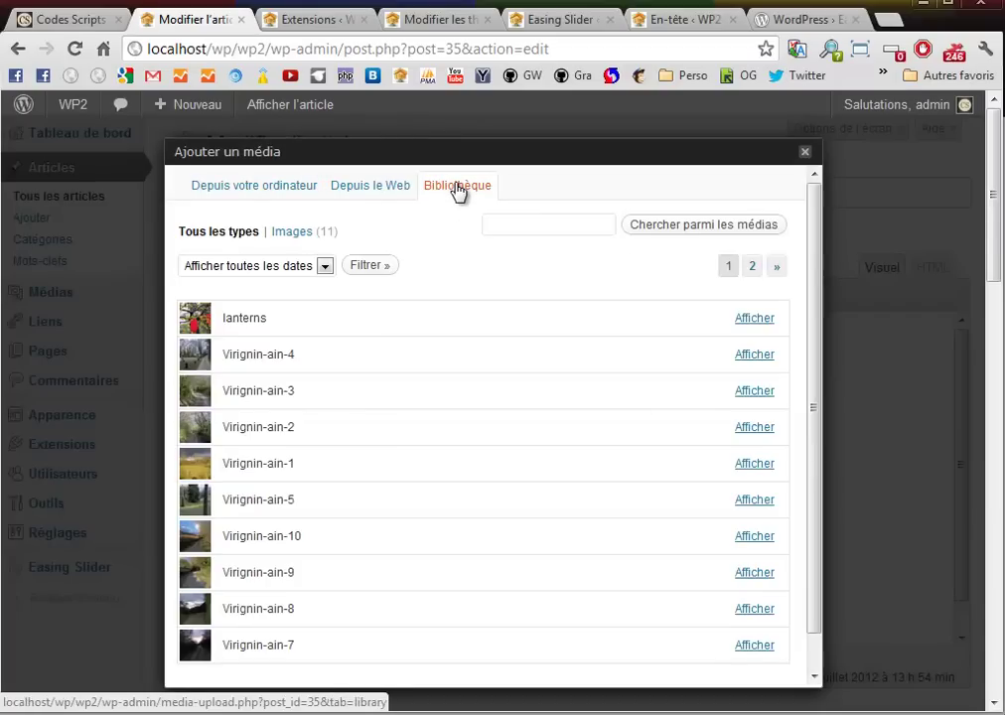
click(752, 464)
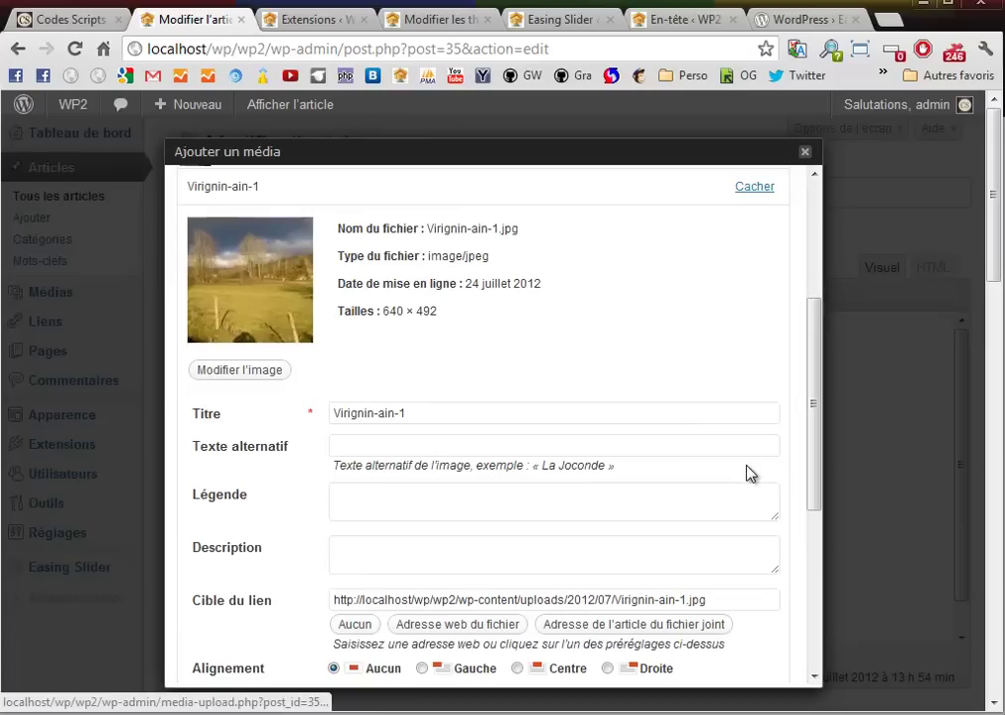
click(722, 599)
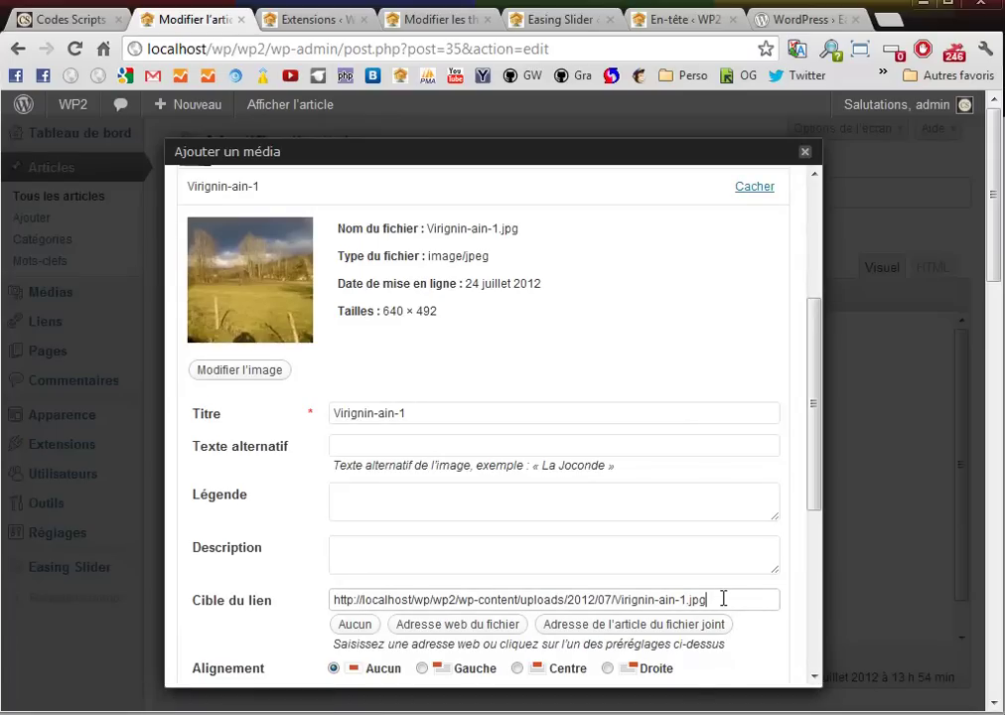
key(ctrl+a)
key(ctrl+c)
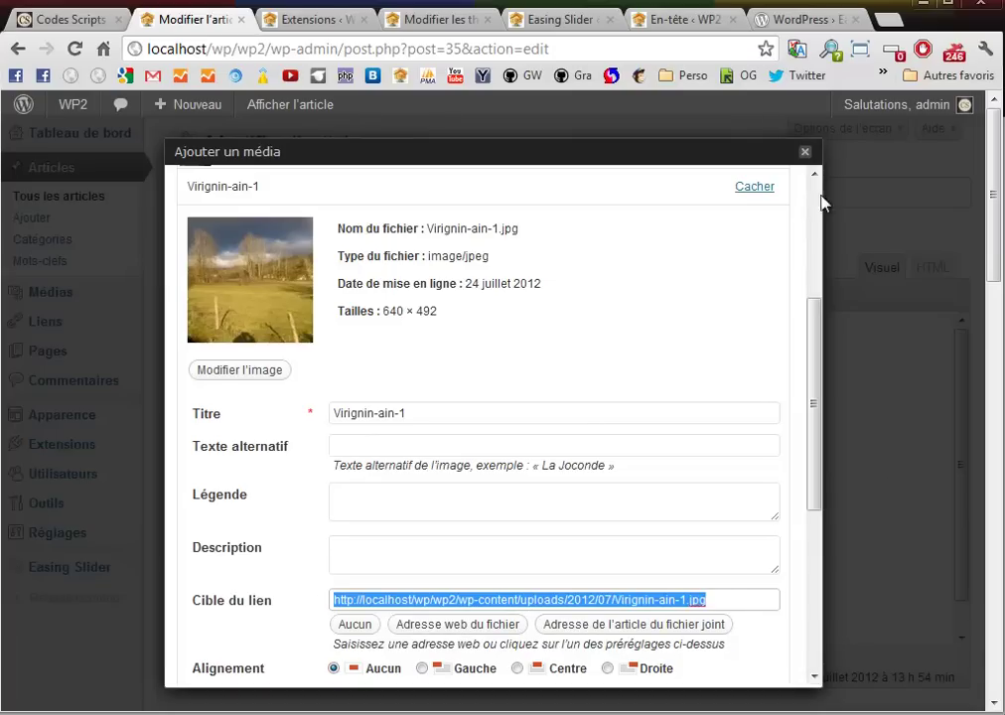
click(805, 152)
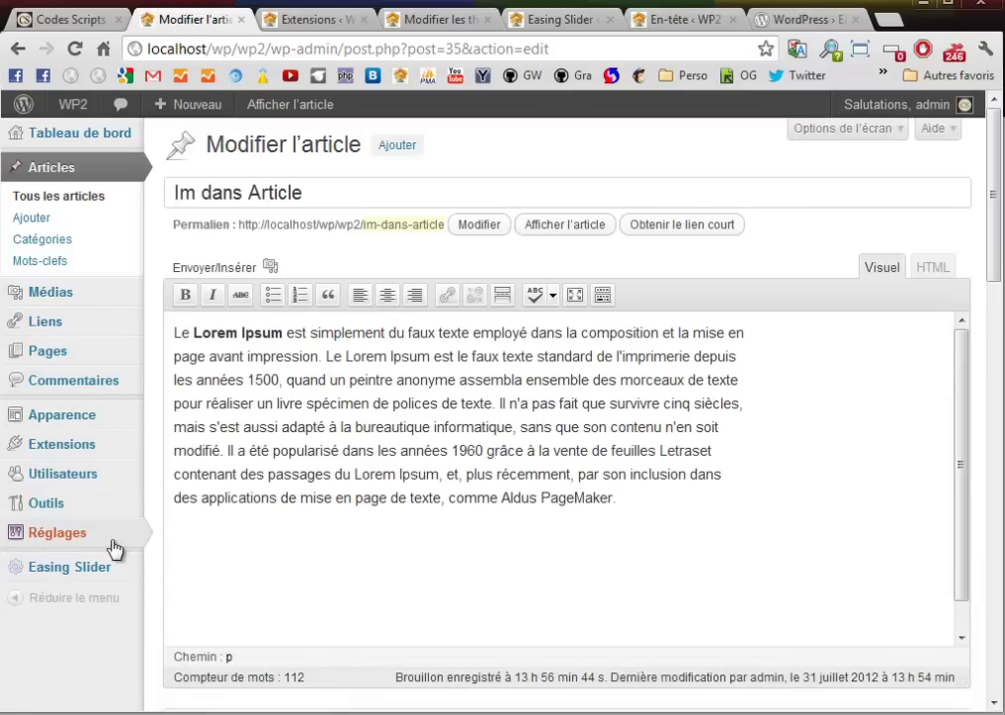
Paste the copied Virignin-ain-1.jpg URL as the value of the new easing custom field and update the article.
scroll(125, 554, down, 15)
scroll(124, 554, down, 3)
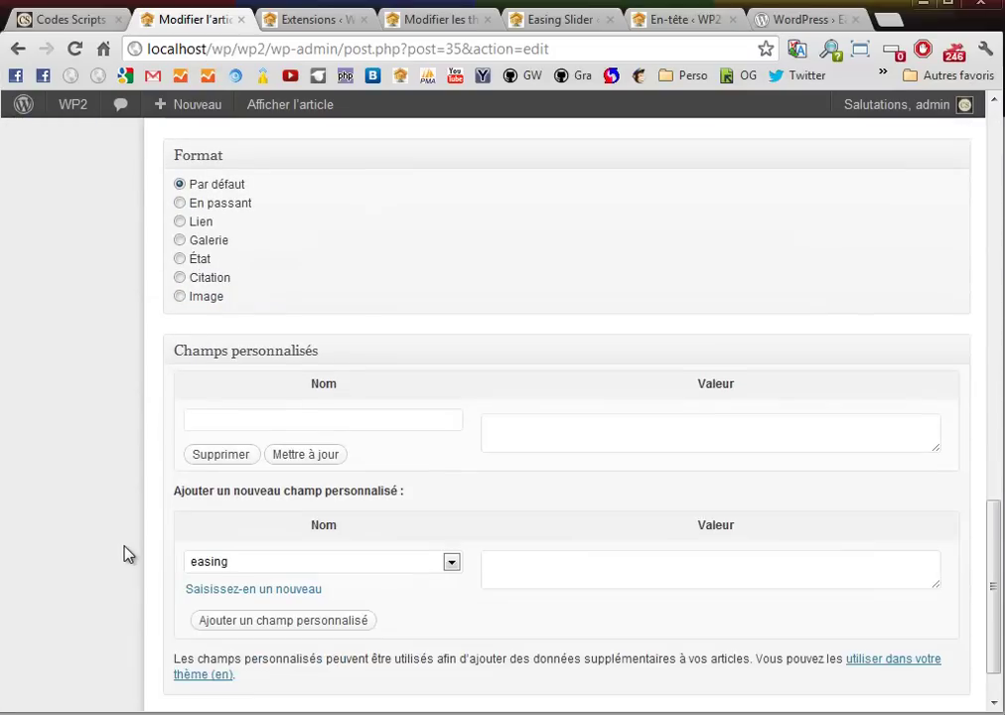
click(529, 494)
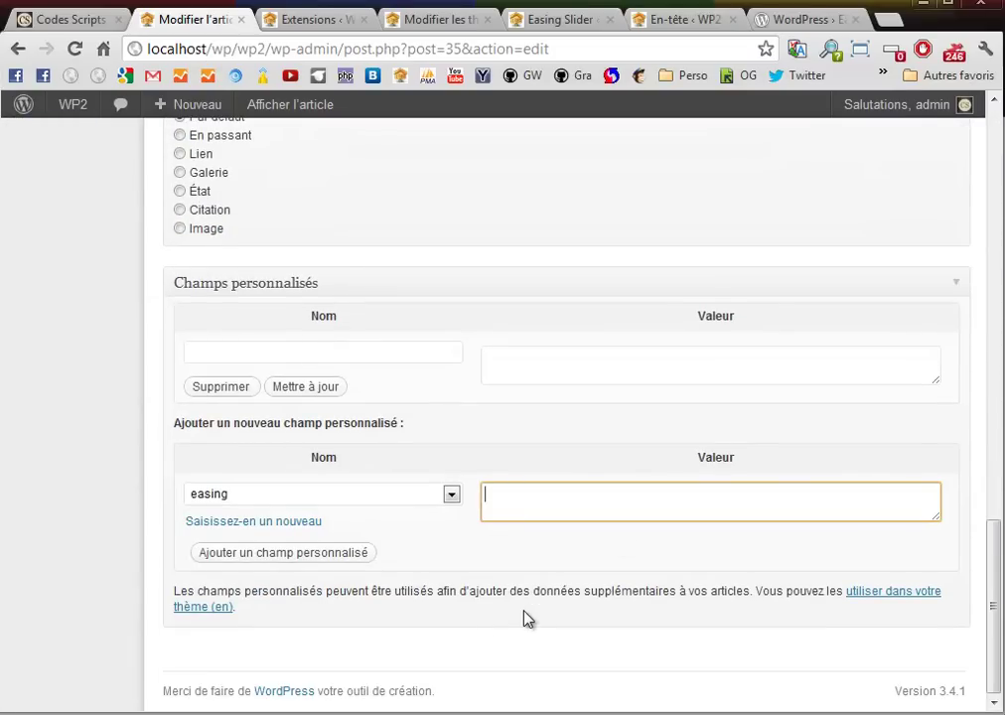
key(ctrl+v)
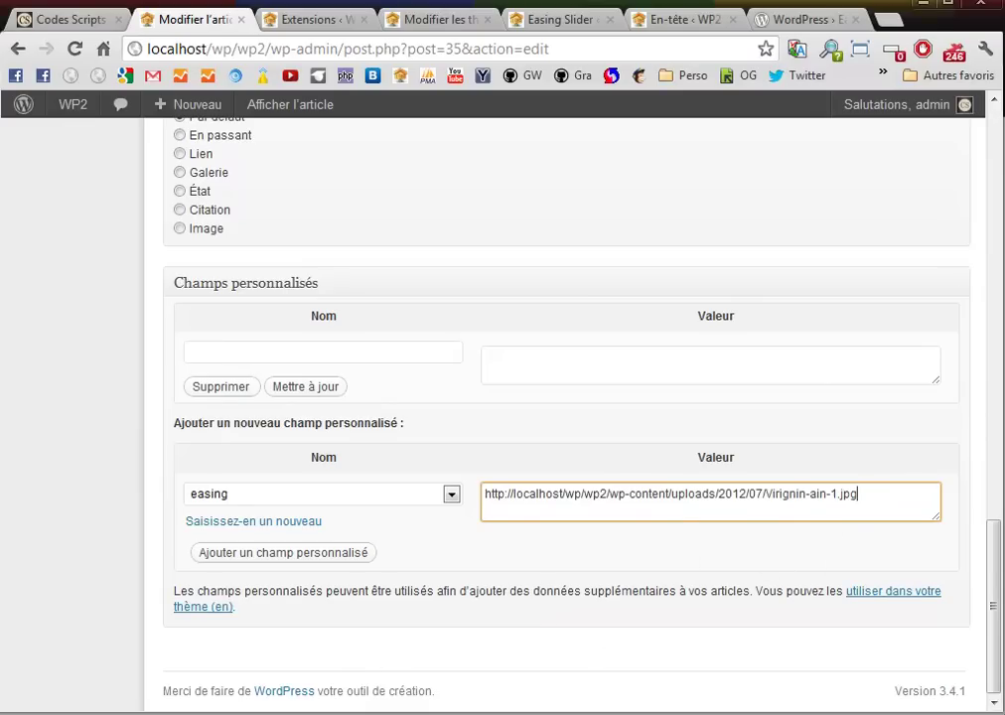
scroll(958, 578, up, 5)
scroll(960, 580, up, 4)
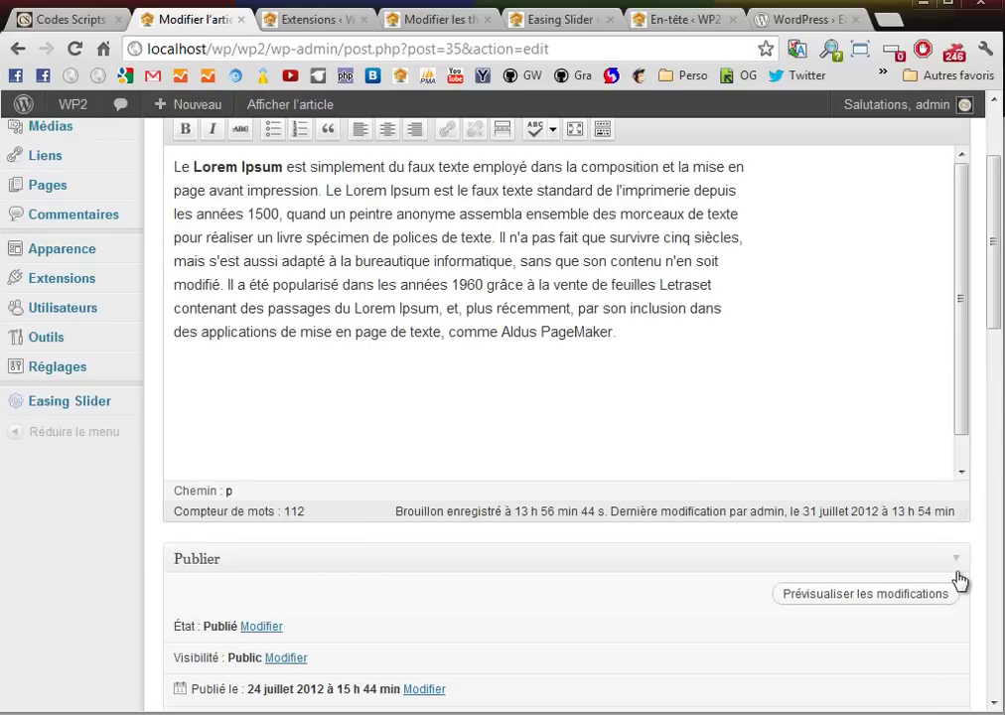
scroll(960, 580, up, 2)
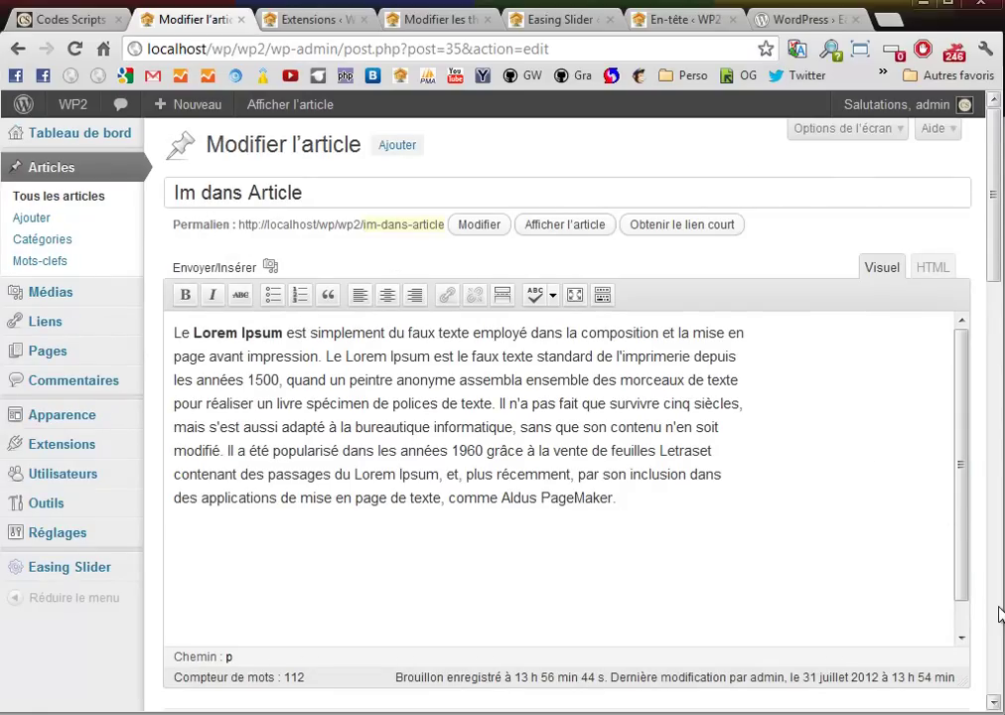
scroll(998, 617, down, 4)
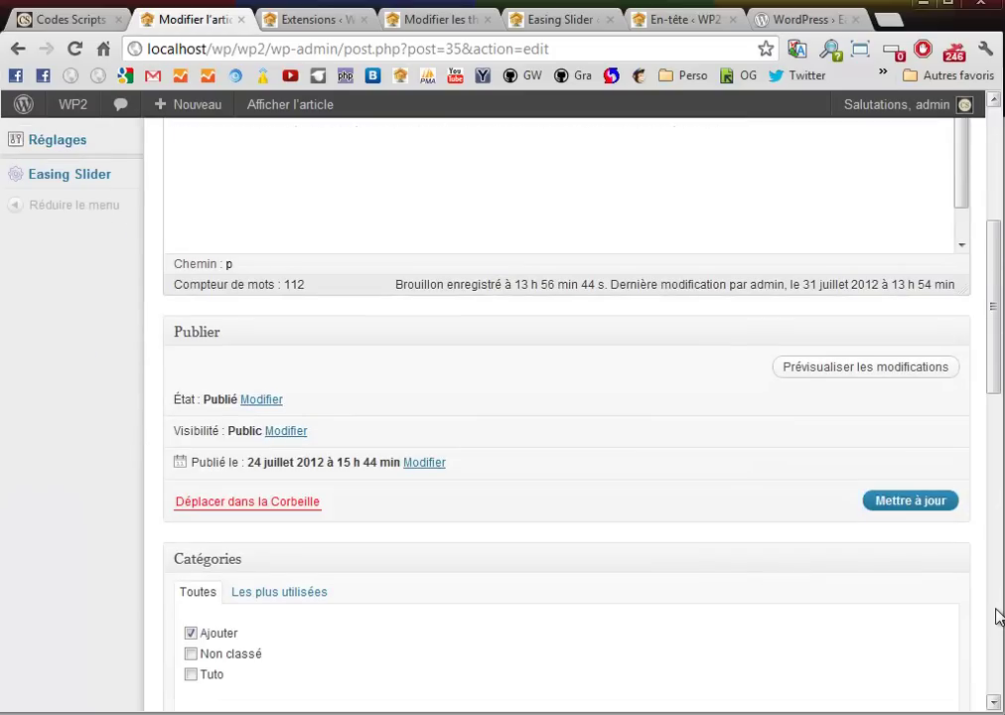
click(911, 503)
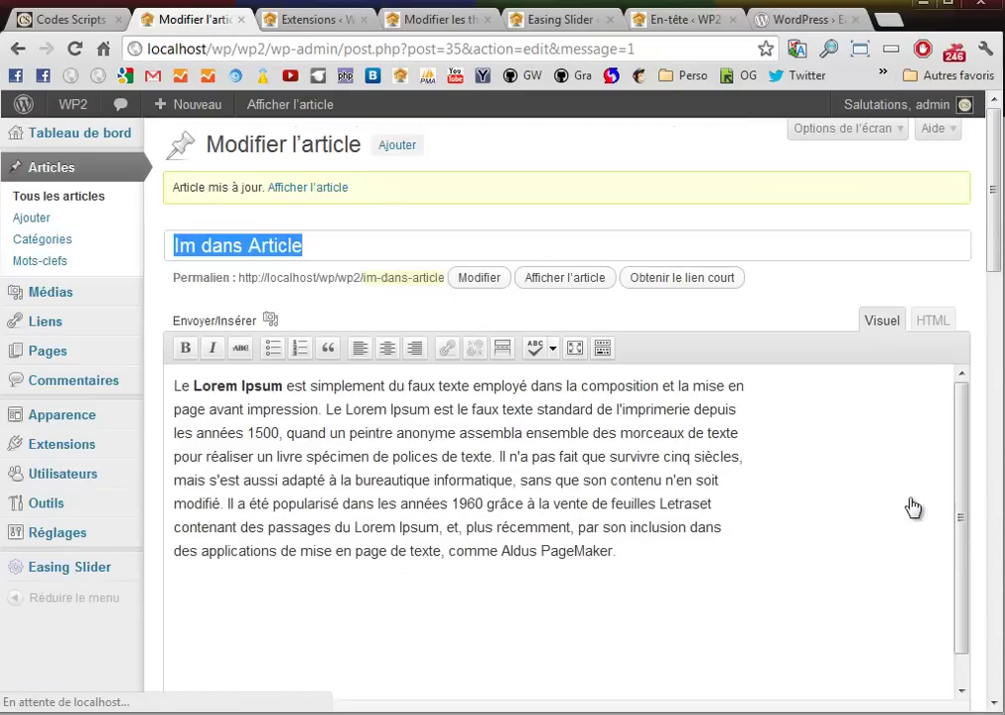
View the slider on the WP2 home page, follow its image link and examine the article page it opens.
click(77, 113)
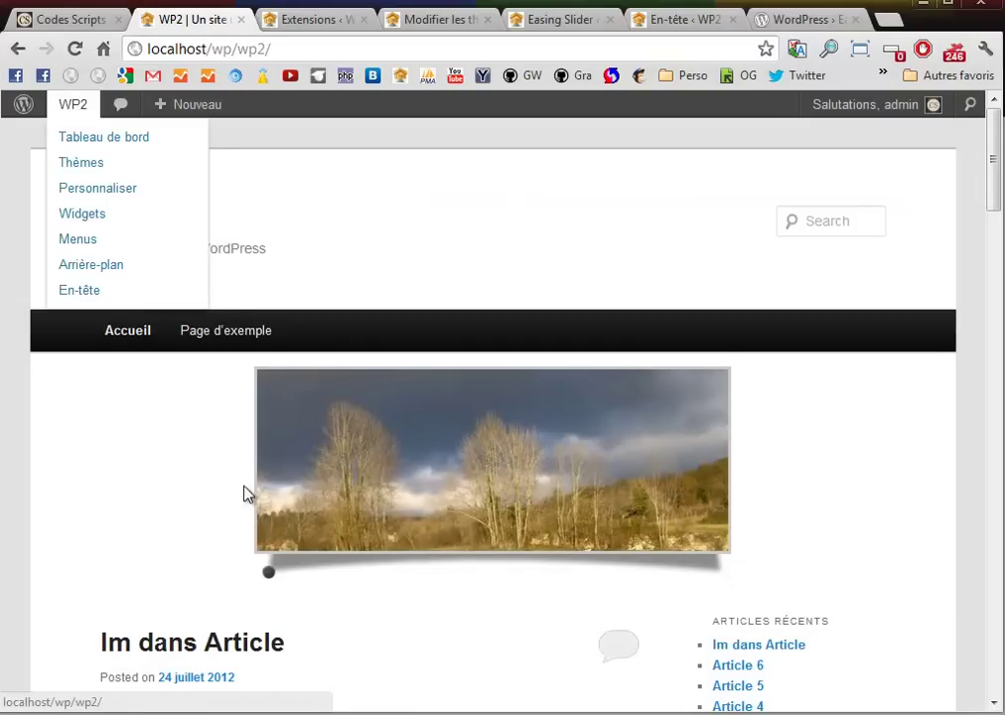
click(506, 469)
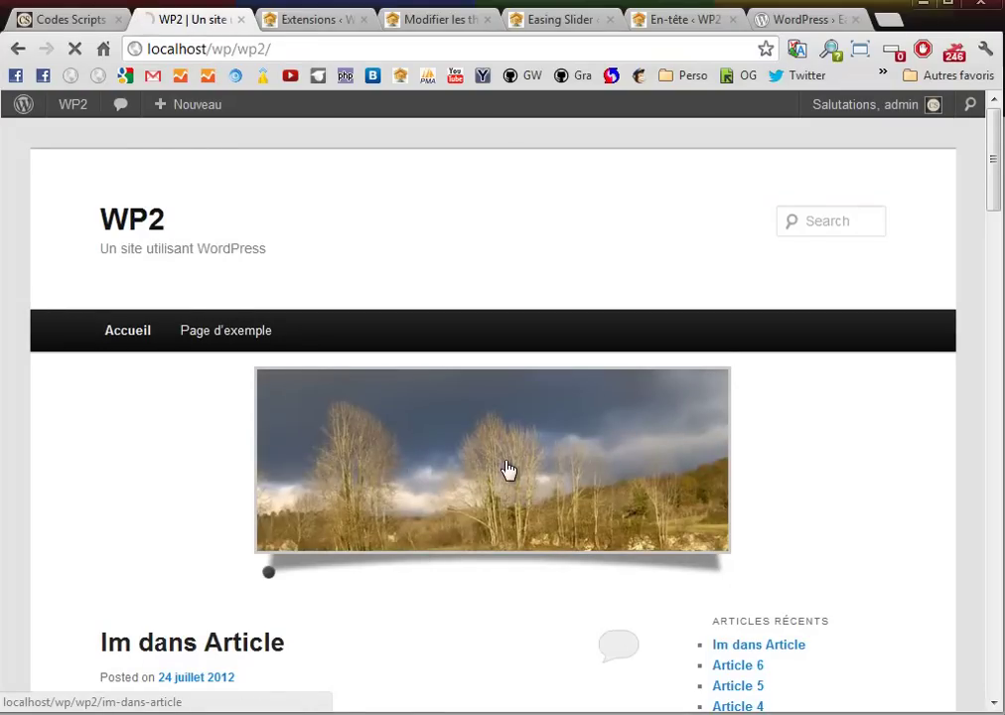
scroll(507, 469, down, 1)
scroll(506, 468, down, 3)
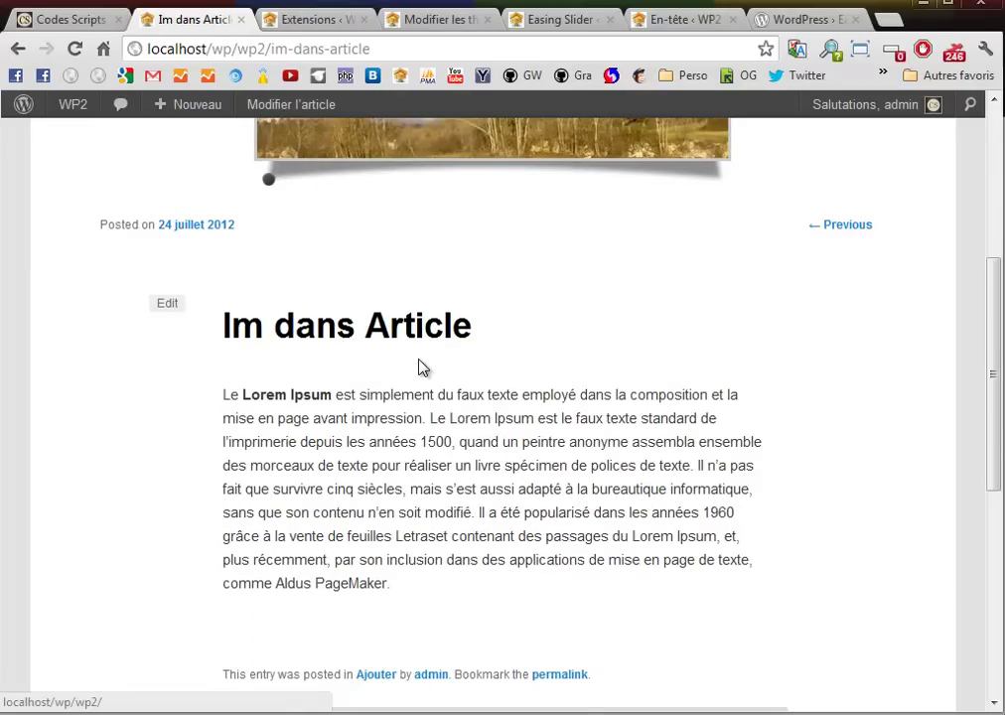
scroll(404, 498, up, 4)
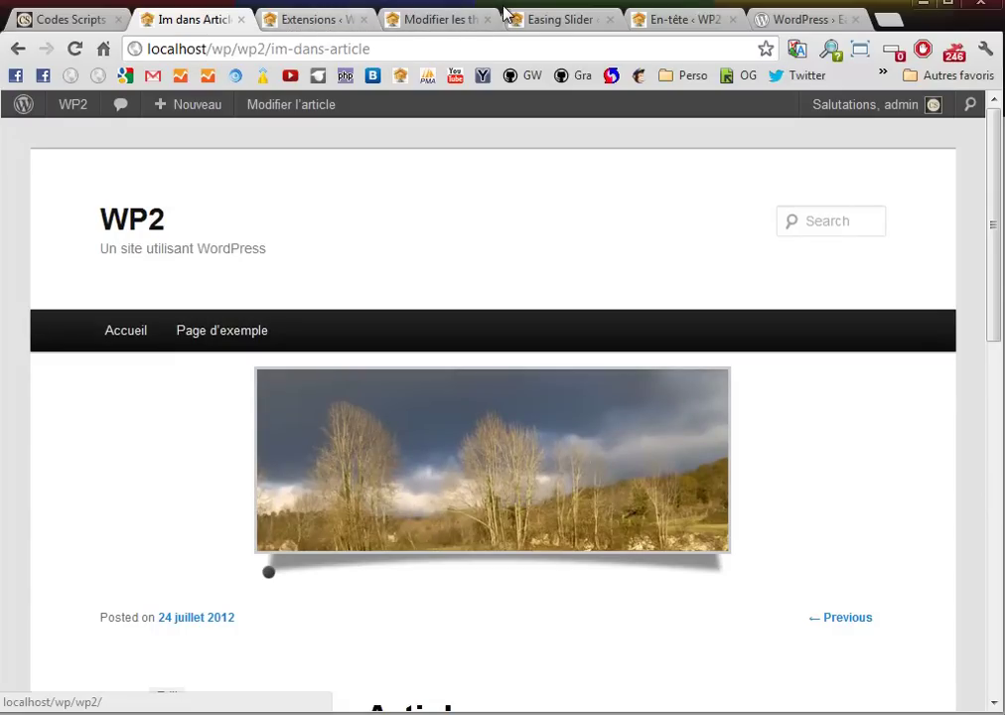
In the Easing Slider usage settings, set the image source to Custom Images and save the changes.
click(558, 22)
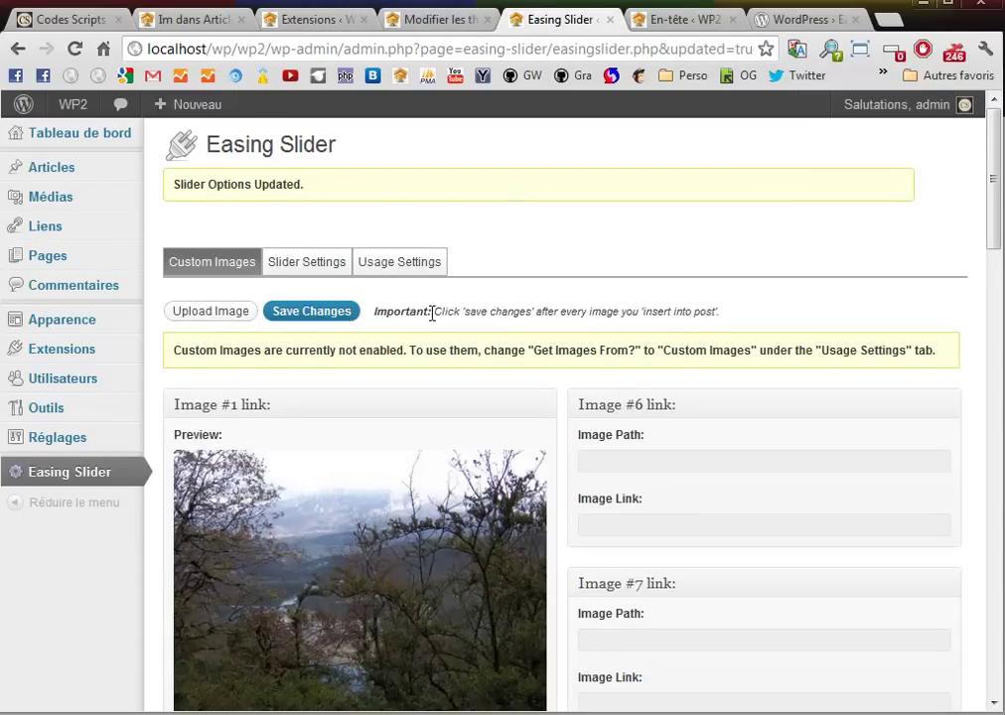
click(382, 264)
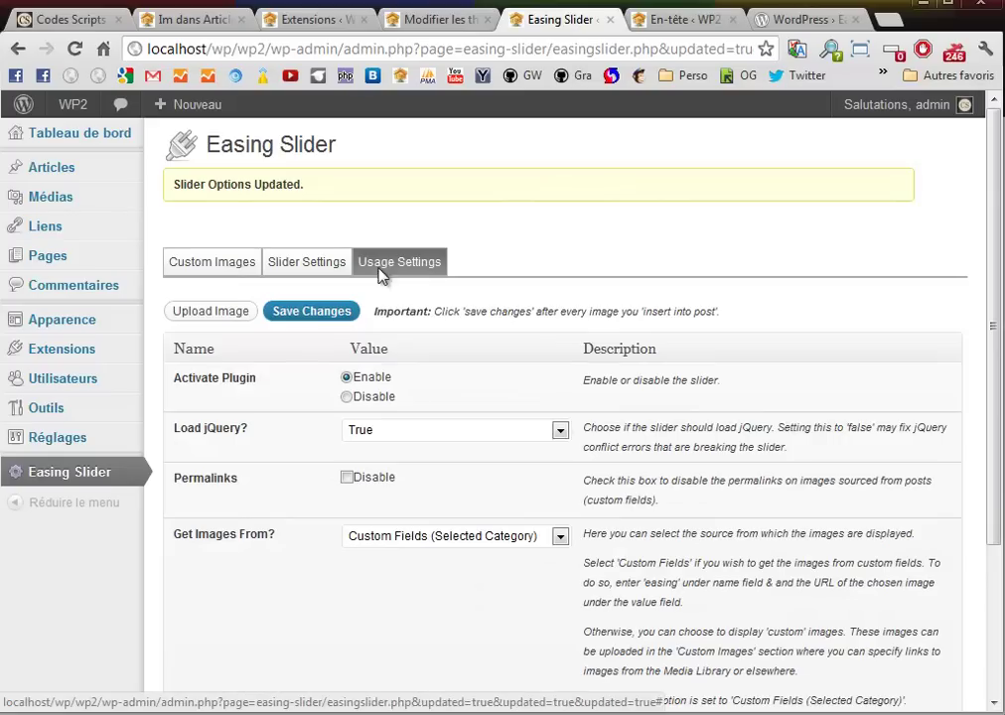
click(560, 537)
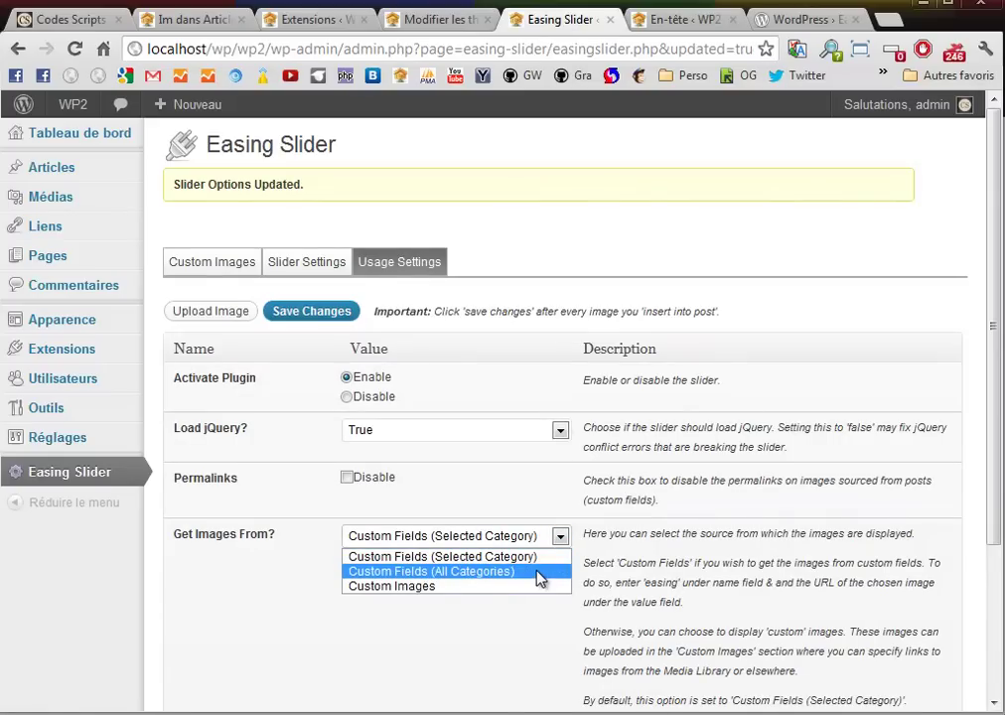
click(539, 580)
click(560, 536)
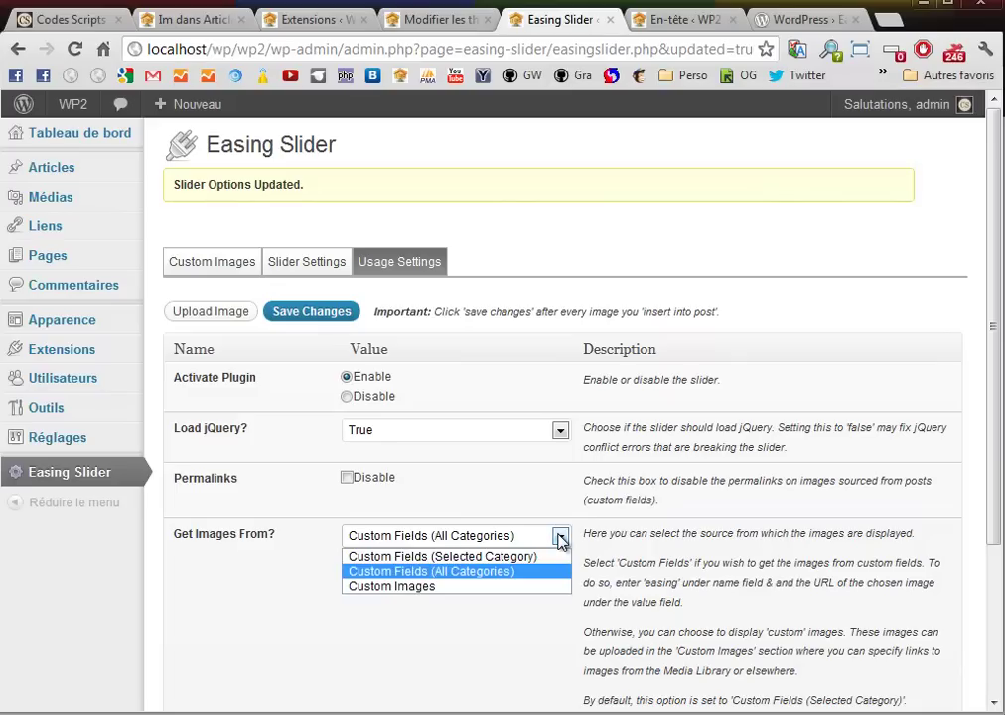
click(537, 589)
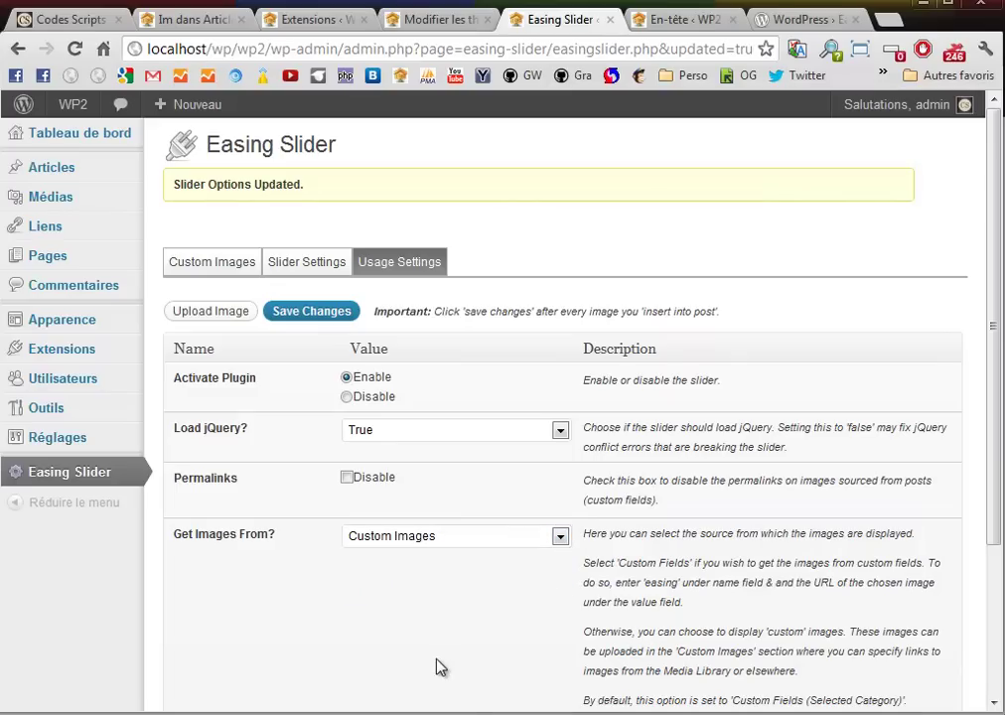
click(307, 313)
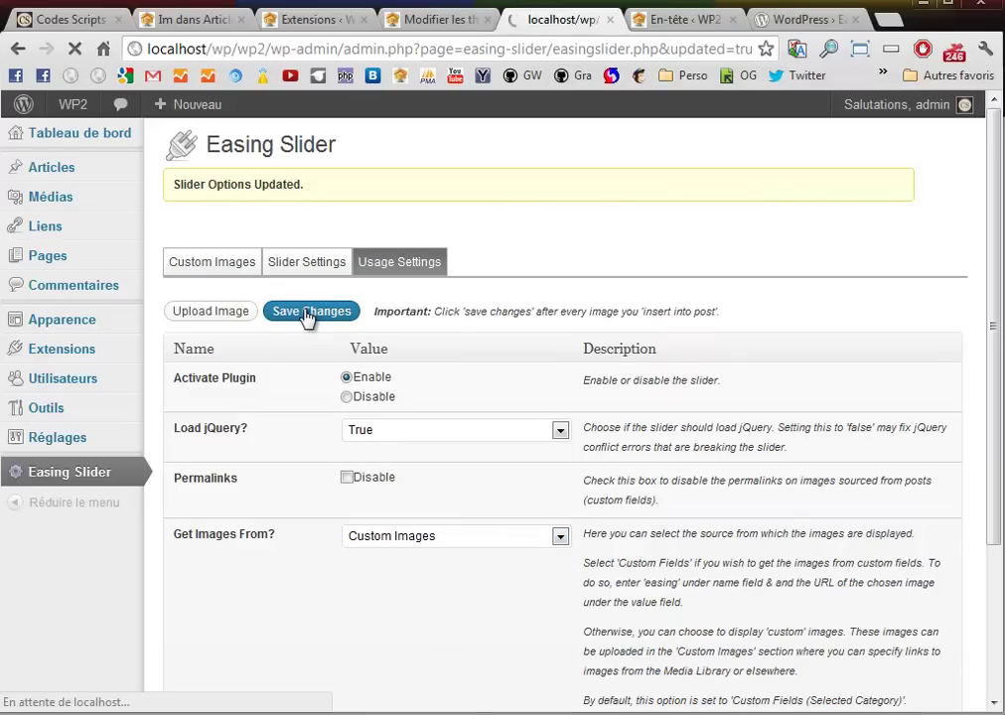
Reload the im-dans-article page to examine its slider, and return to the header customization page.
click(219, 21)
key(F5)
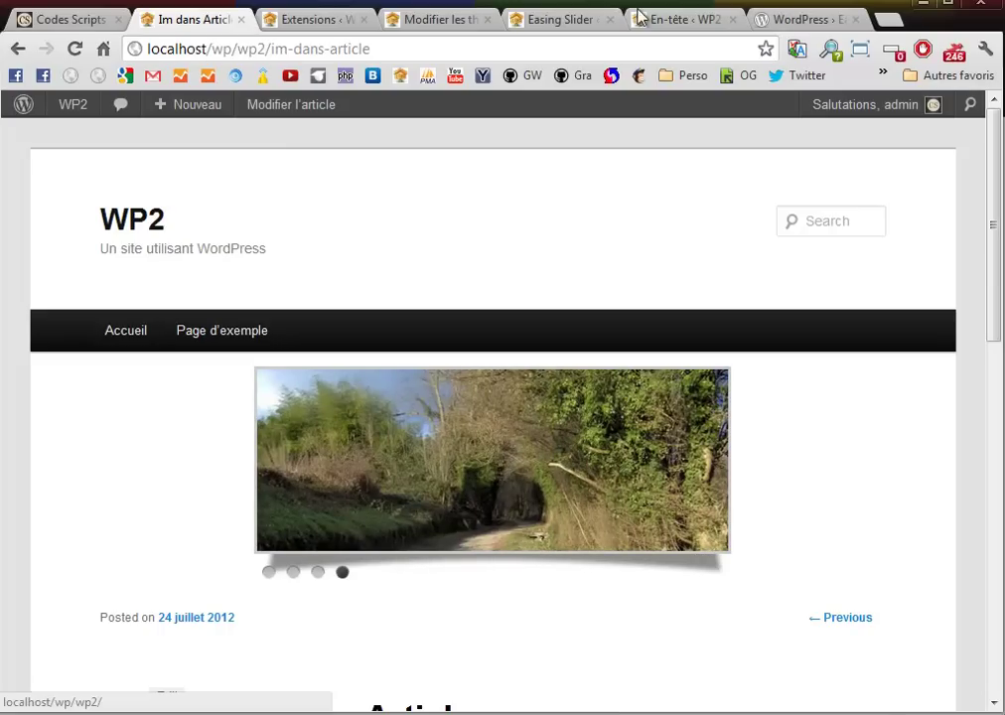
click(688, 22)
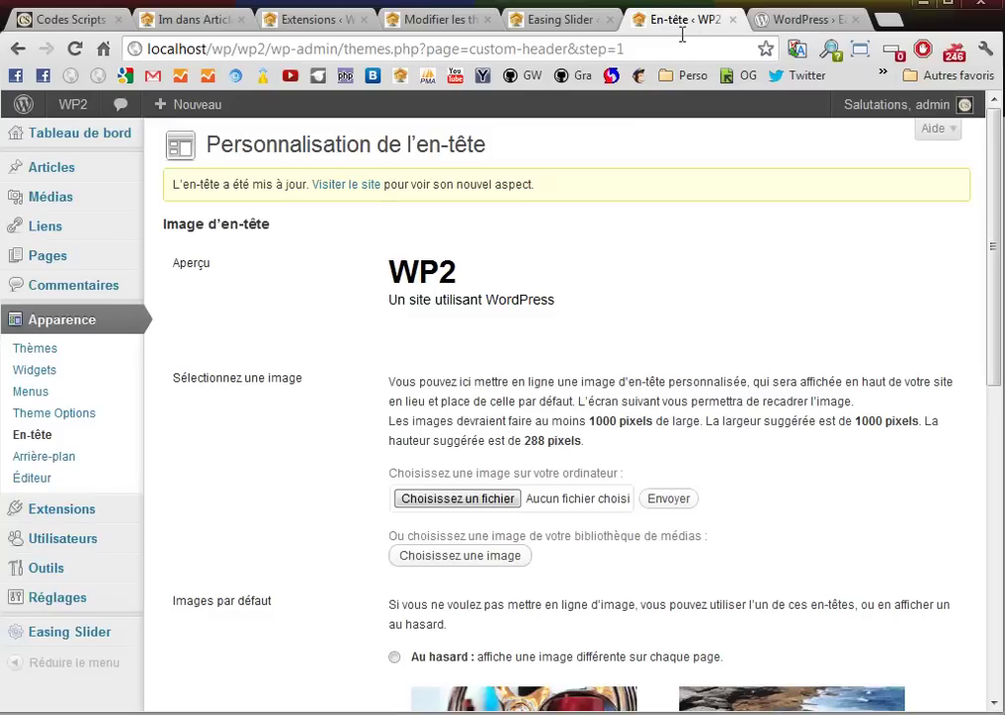